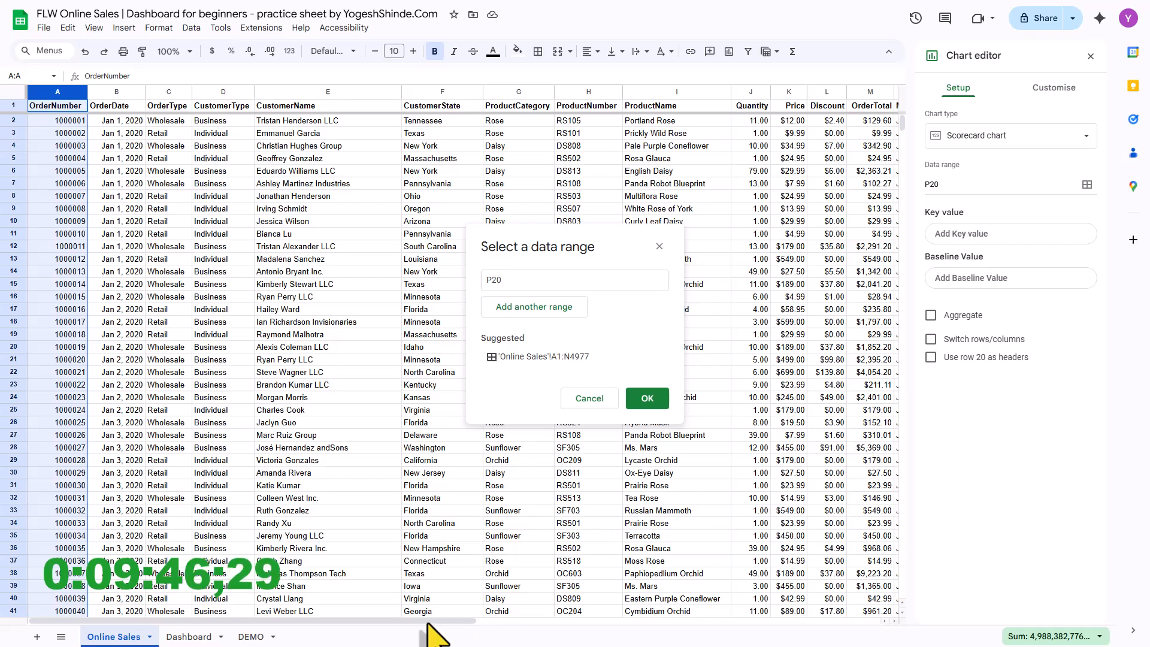
- Set the scorecard's data range to the OrderTotal column (column M) of the Online Sales sheet
{"action": "left_click_drag", "start_coordinate": [339, 621], "coordinate": [585, 623]}
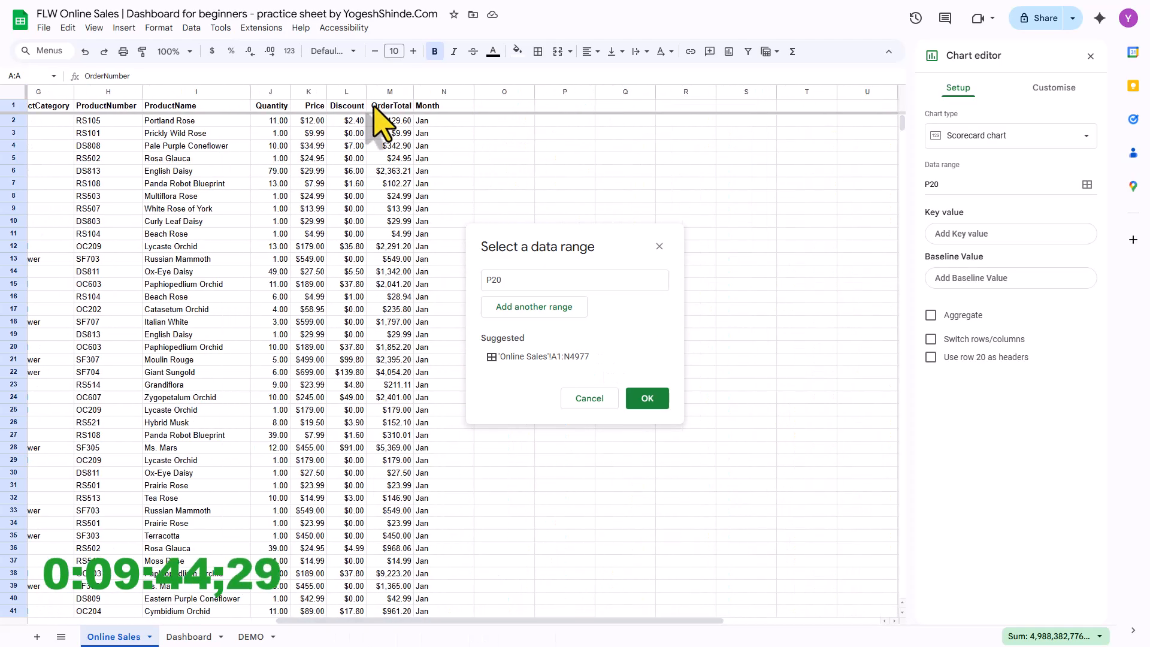
{"action": "left_click", "coordinate": [390, 92]}
{"action": "left_click", "coordinate": [647, 399]}
- Fit the scorecard into columns B to E above the Dashboard's blue line and aggregate its key value by Sum
{"action": "left_click_drag", "start_coordinate": [459, 464], "coordinate": [246, 195]}
{"action": "left_click_drag", "start_coordinate": [401, 218], "coordinate": [225, 153]}
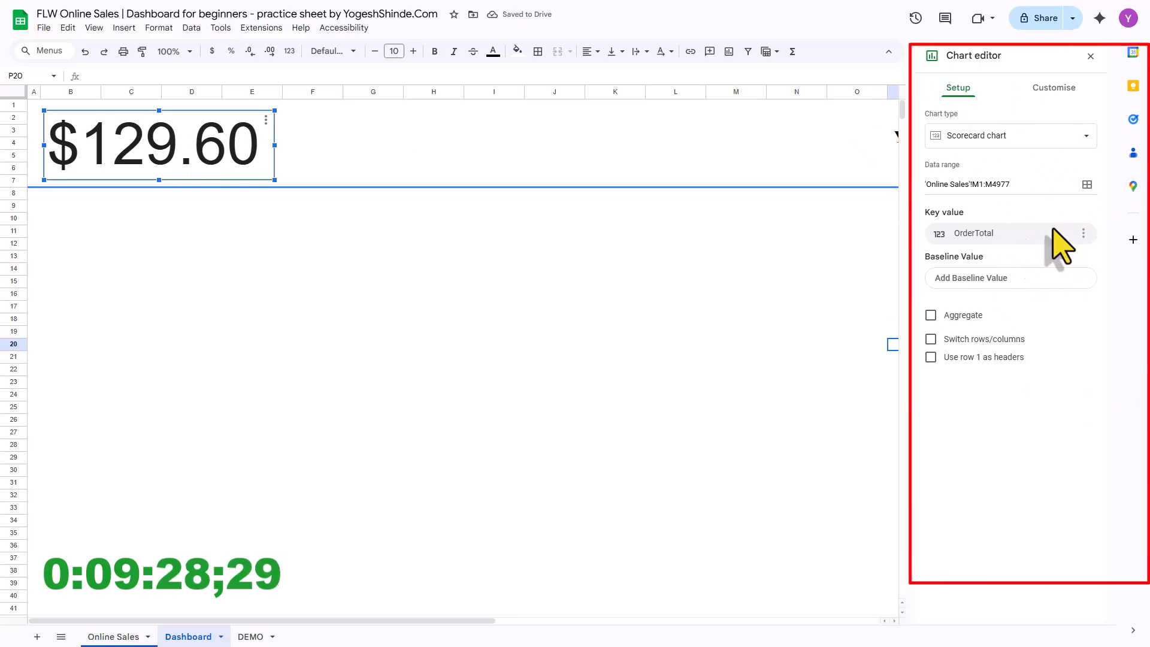
{"action": "left_click", "coordinate": [931, 316]}
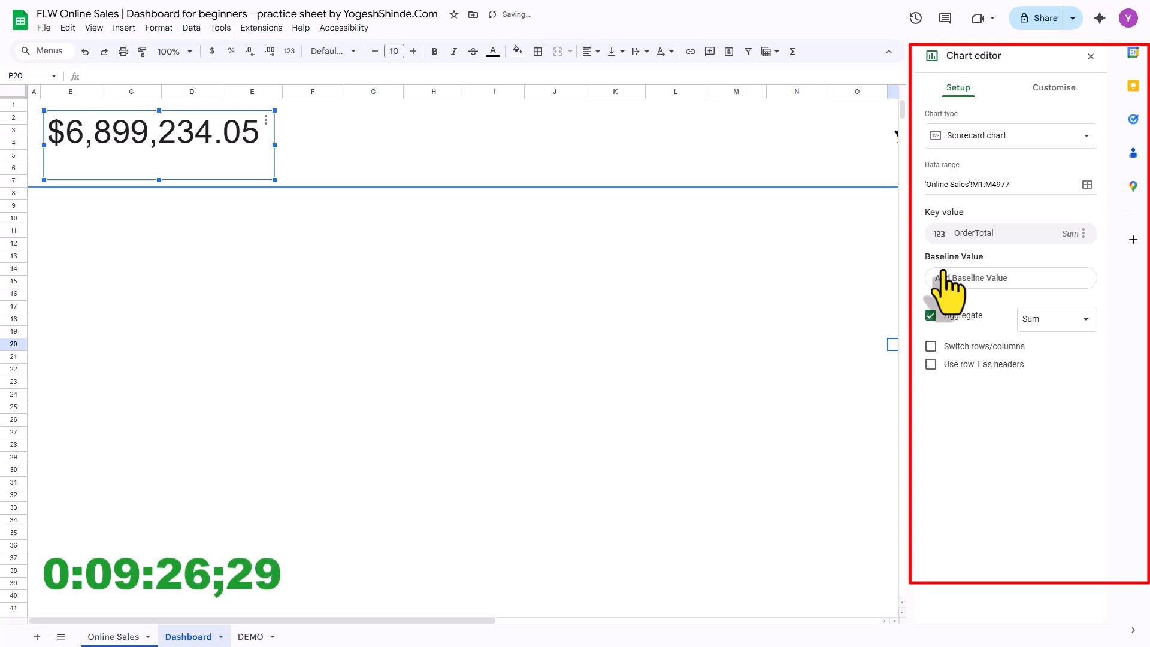
- Give the scorecard the chart title Total Revenue and make the title bold
{"action": "left_click", "coordinate": [1041, 89]}
{"action": "left_click", "coordinate": [934, 231]}
{"action": "left_click", "coordinate": [953, 319]}
{"action": "type", "text": "Total Revenue"}
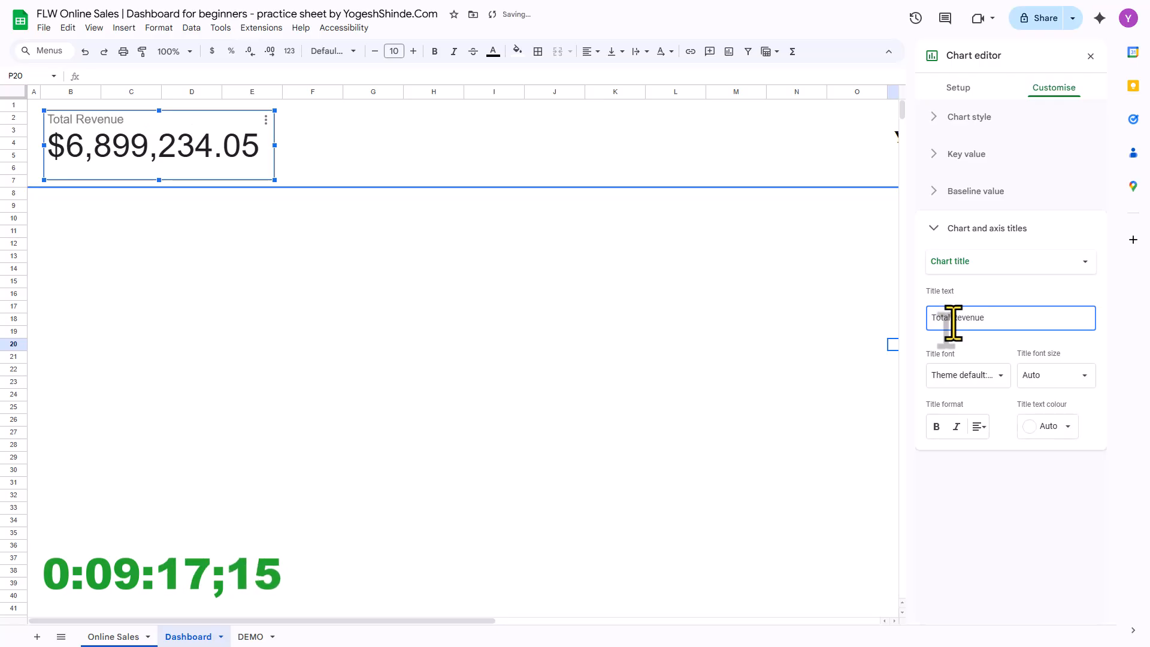
{"action": "left_click", "coordinate": [961, 338]}
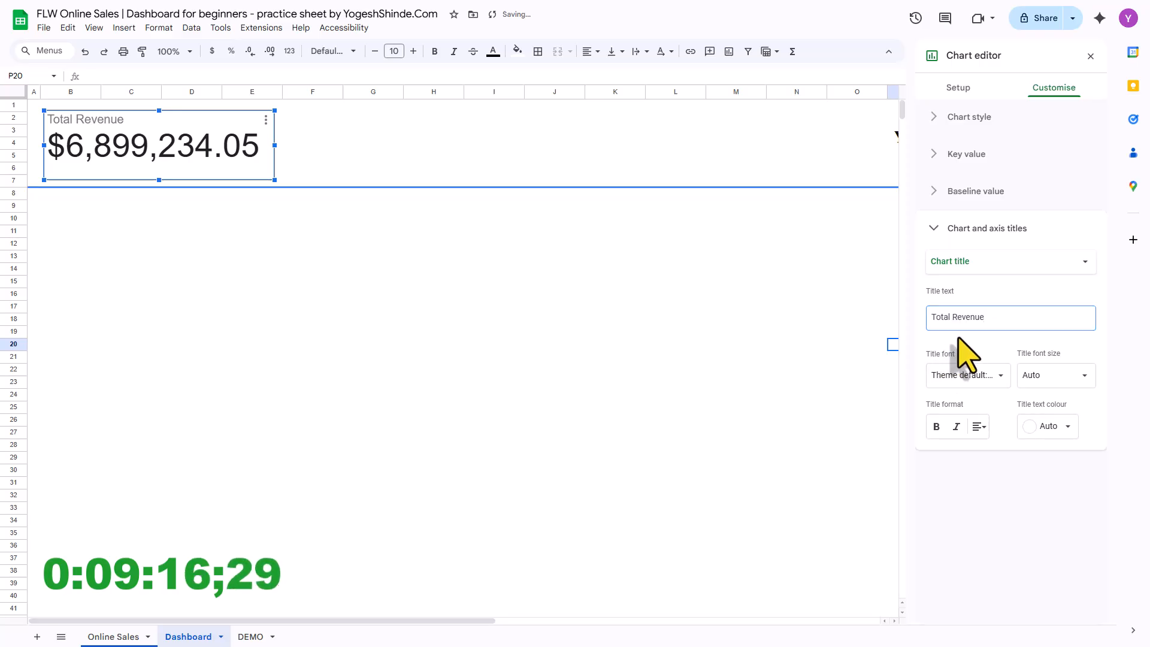
{"action": "left_click", "coordinate": [956, 88]}
{"action": "left_click", "coordinate": [1045, 88]}
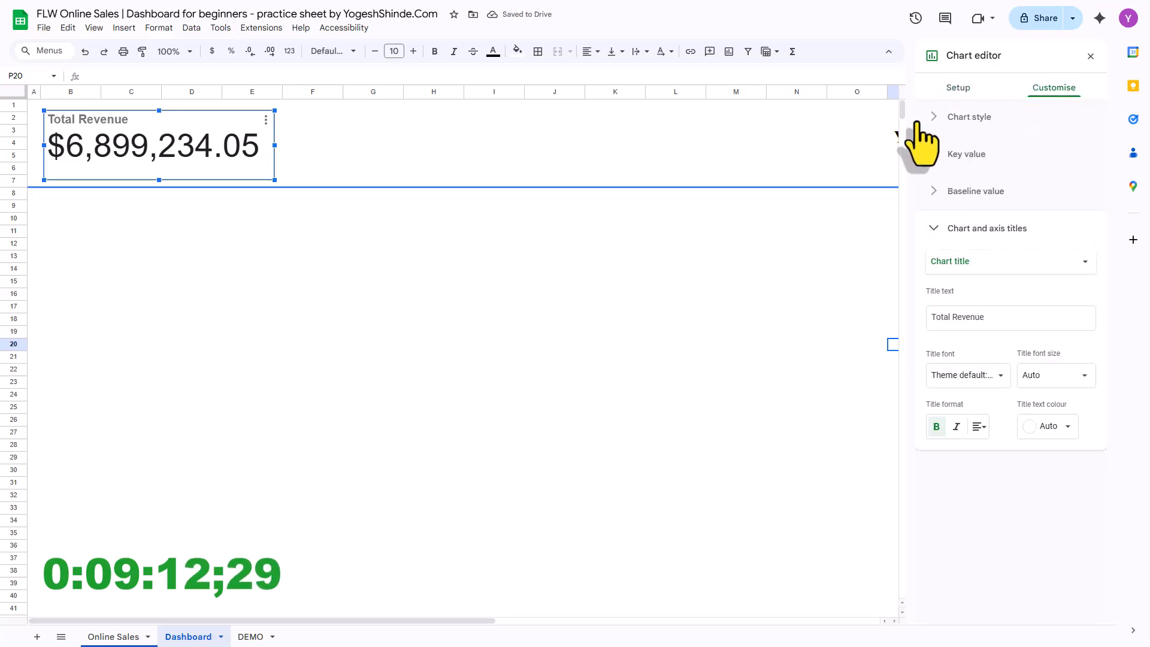
- Set the Total Revenue scorecard's border colour to None
{"action": "left_click", "coordinate": [933, 121]}
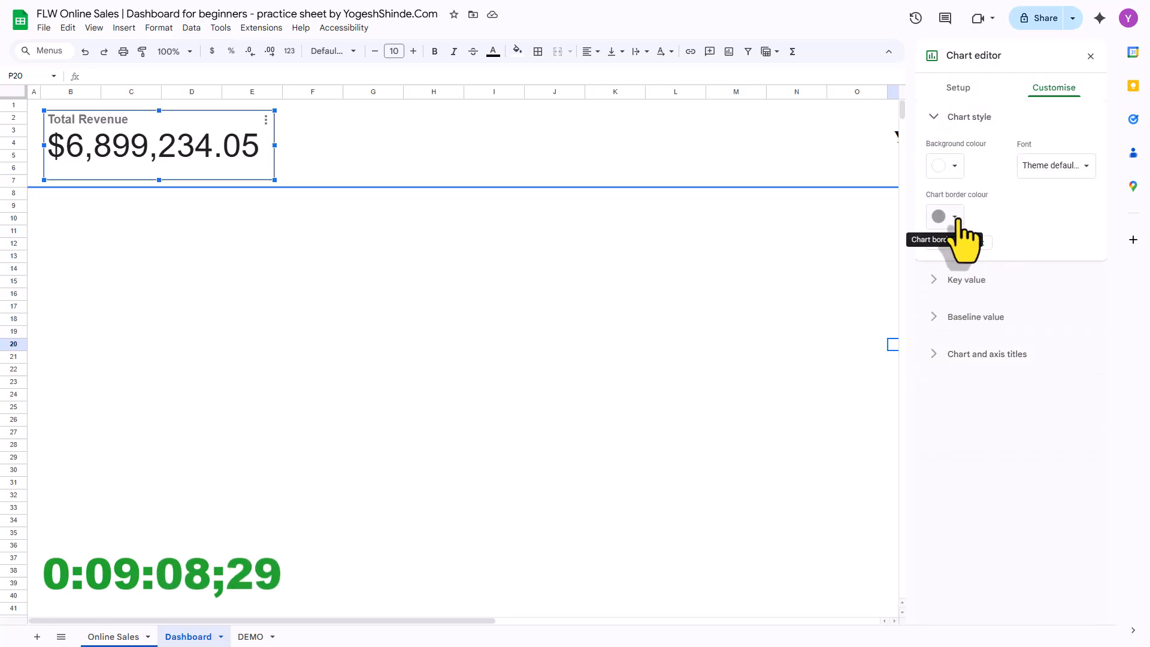
{"action": "left_click", "coordinate": [955, 218]}
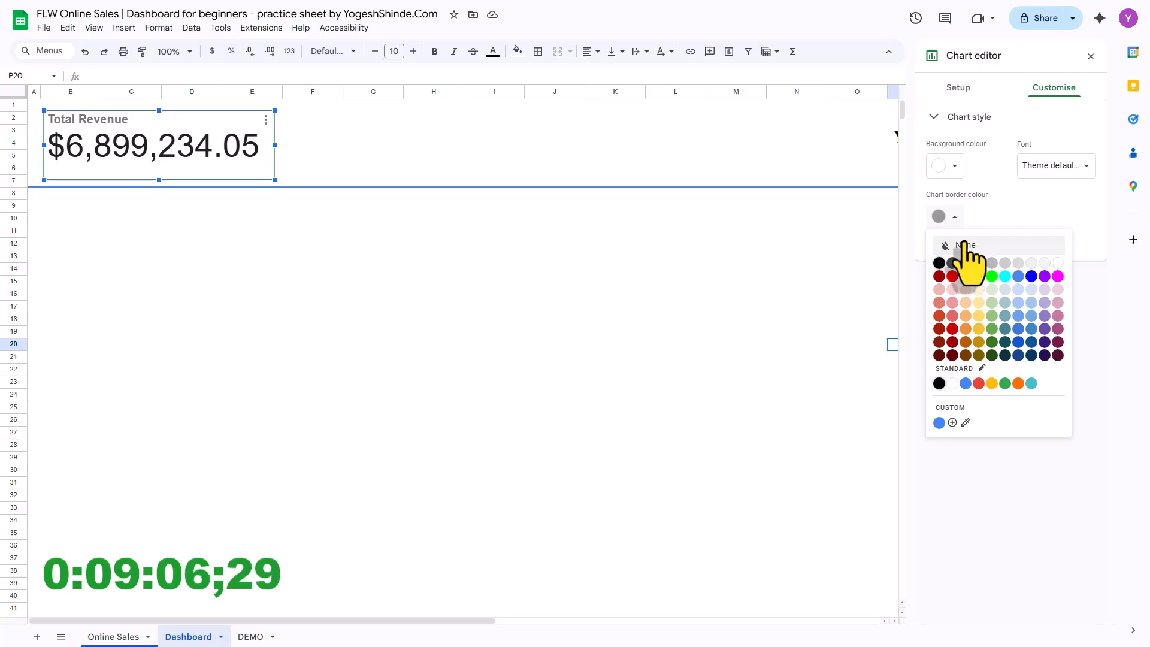
{"action": "left_click", "coordinate": [963, 245]}
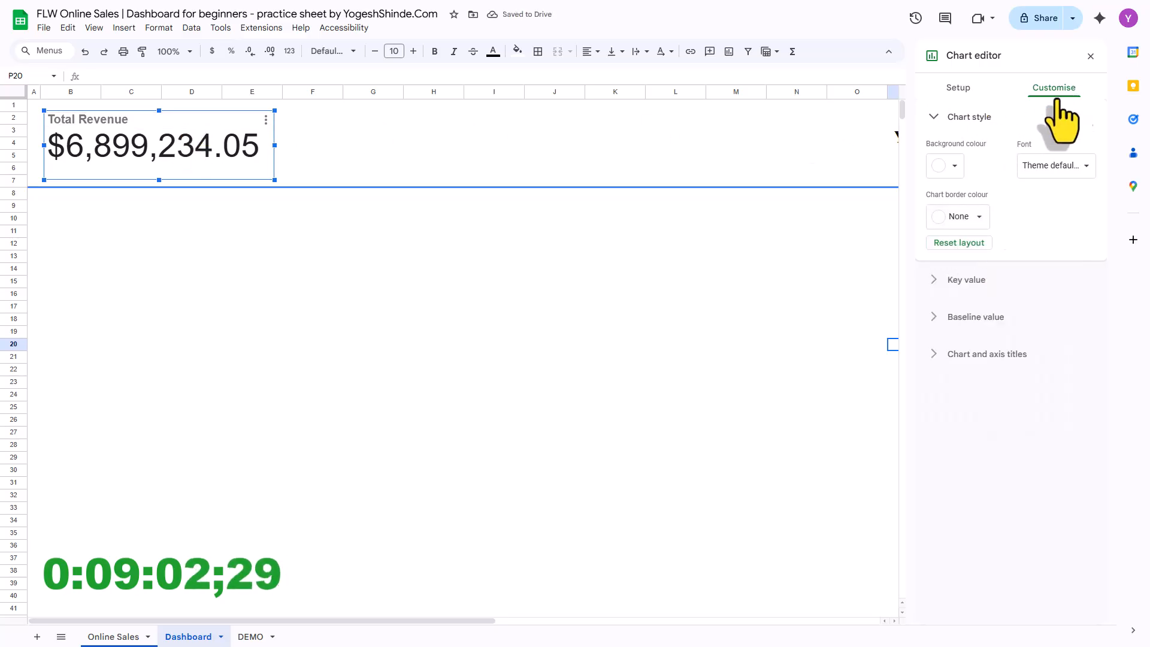
{"action": "left_click", "coordinate": [934, 119]}
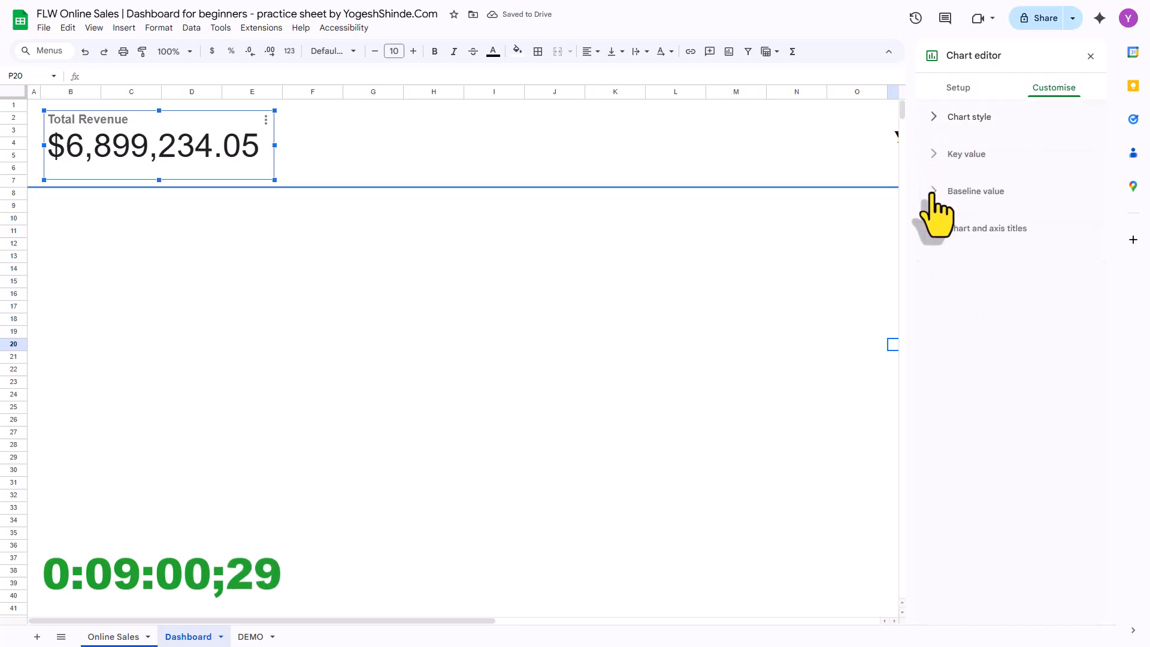
- Scale the Total Revenue key value by 1,000,000 with a custom number format using the suffix M, and close the chart editor
{"action": "left_click", "coordinate": [933, 155]}
{"action": "left_click", "coordinate": [992, 304]}
{"action": "left_click", "coordinate": [986, 383]}
{"action": "left_click", "coordinate": [1018, 353]}
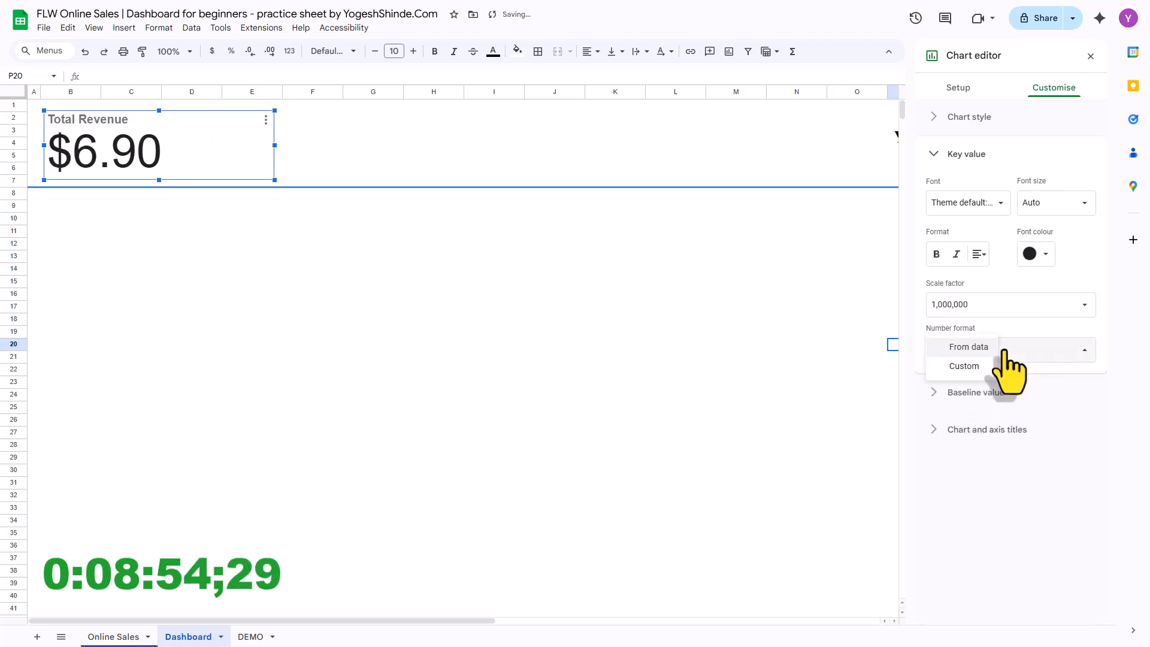
{"action": "left_click", "coordinate": [954, 374]}
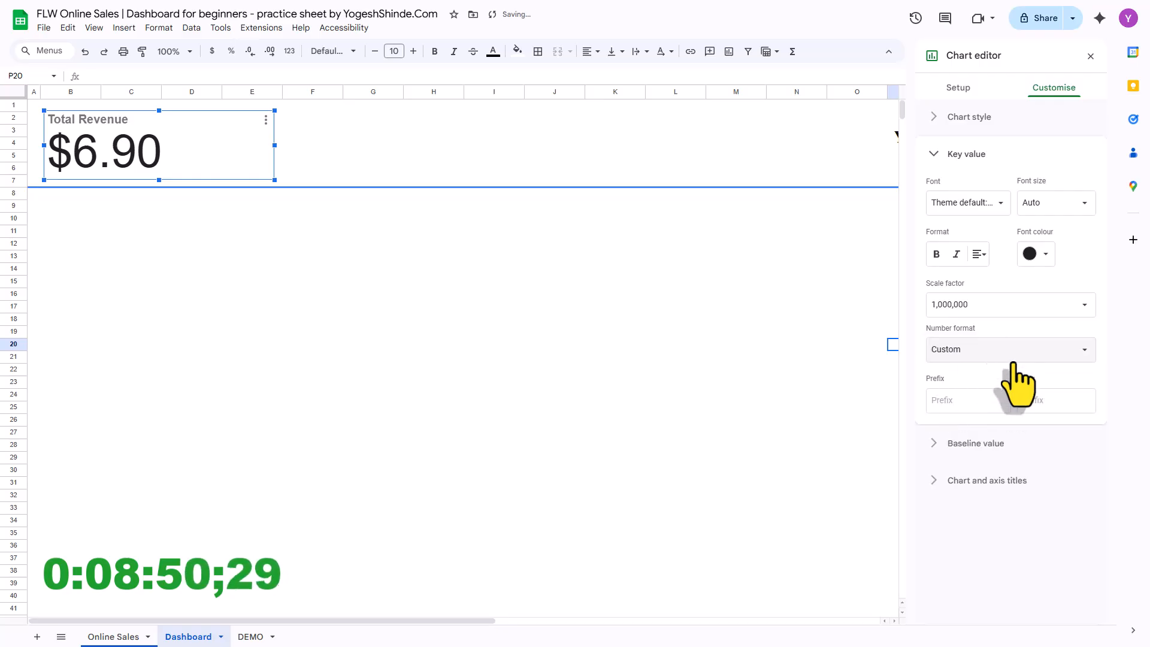
{"action": "left_click", "coordinate": [1029, 398]}
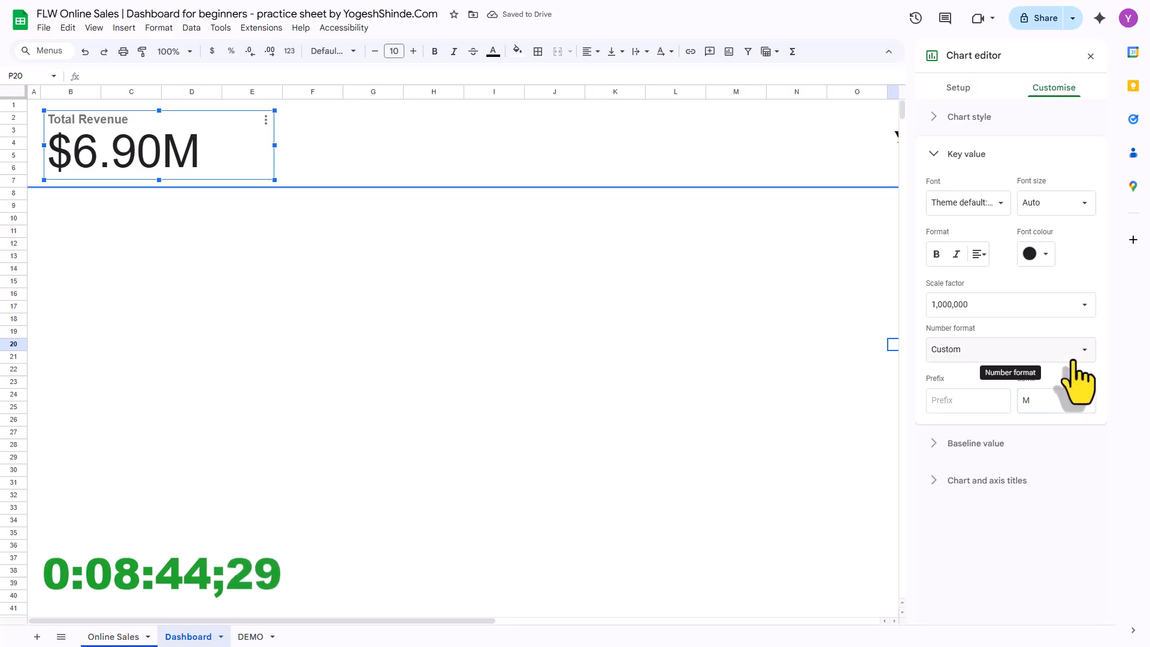
{"action": "left_click", "coordinate": [1092, 56]}
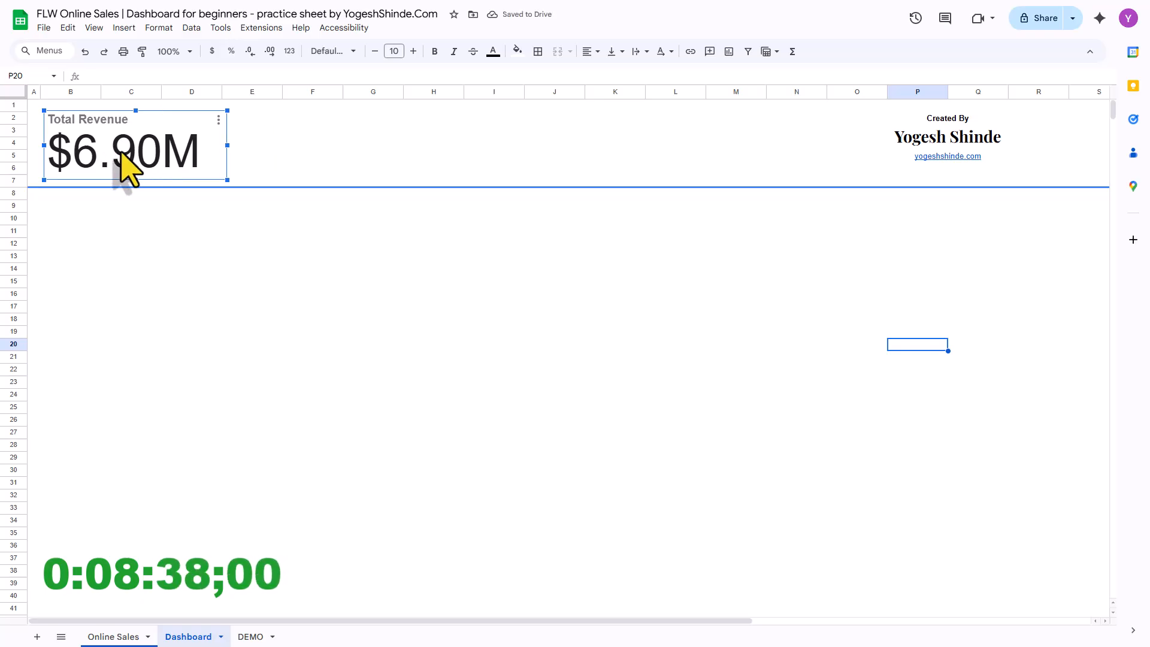
- Duplicate the Total Revenue scorecard and place the copy beside the original, above the blue line
{"action": "key", "text": "Escape"}
{"action": "key", "text": "ctrl+v"}
{"action": "left_click", "coordinate": [978, 421]}
{"action": "left_click", "coordinate": [983, 407]}
{"action": "left_click_drag", "start_coordinate": [980, 399], "coordinate": [321, 153]}
- Change the chart title of the copied scorecard to Total Orders
{"action": "double_click", "coordinate": [353, 144]}
{"action": "left_click", "coordinate": [1059, 91]}
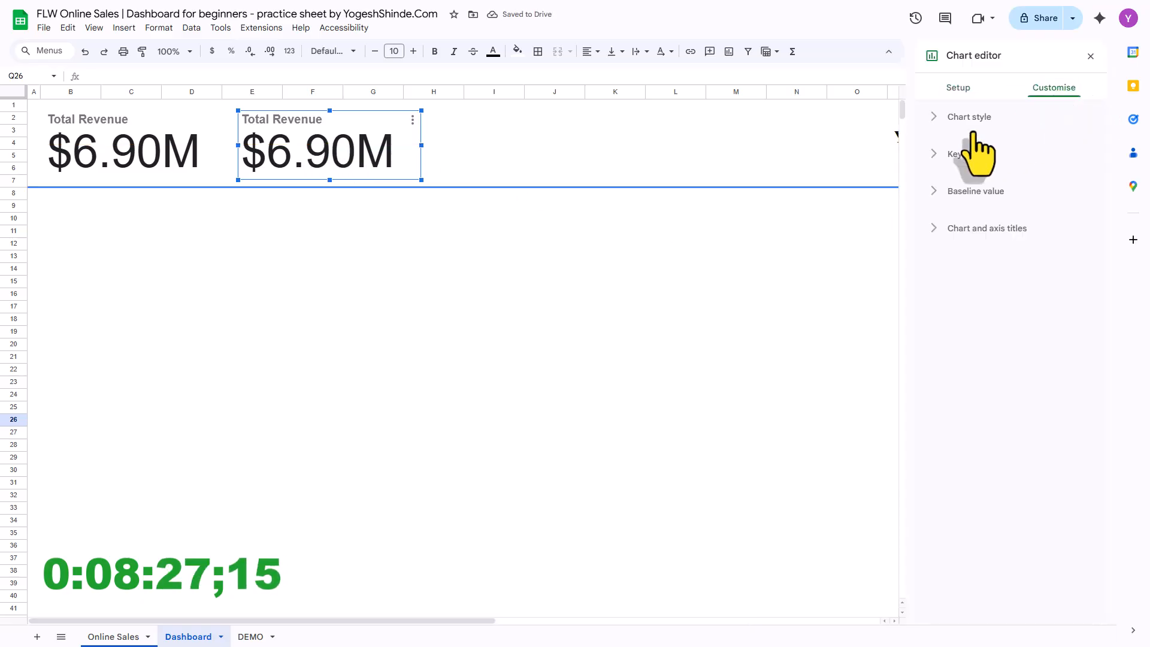
{"action": "left_click", "coordinate": [936, 231]}
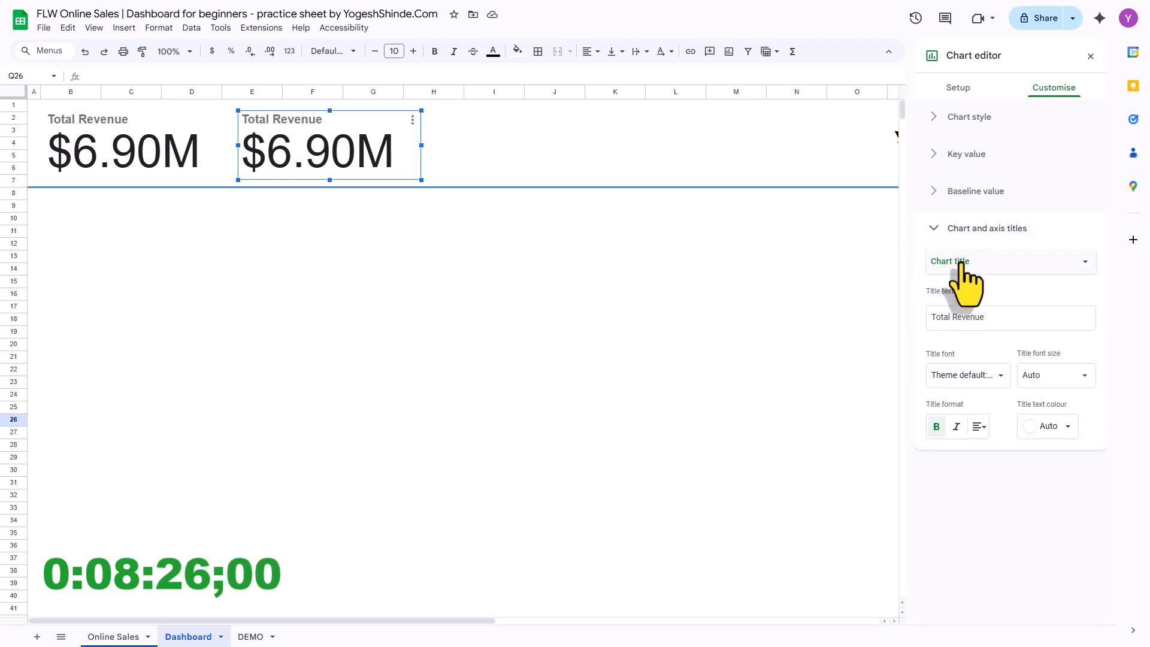
{"action": "double_click", "coordinate": [970, 318]}
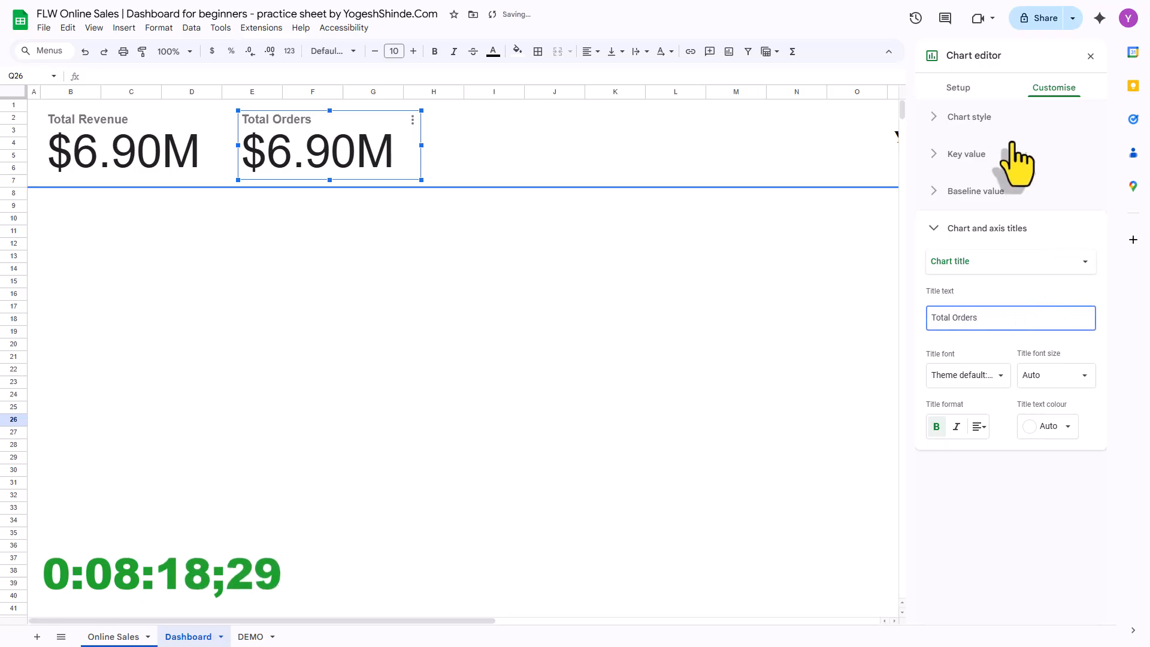
- Reset the Total Orders key value to the Default scale factor and the From data number format
{"action": "left_click", "coordinate": [942, 154]}
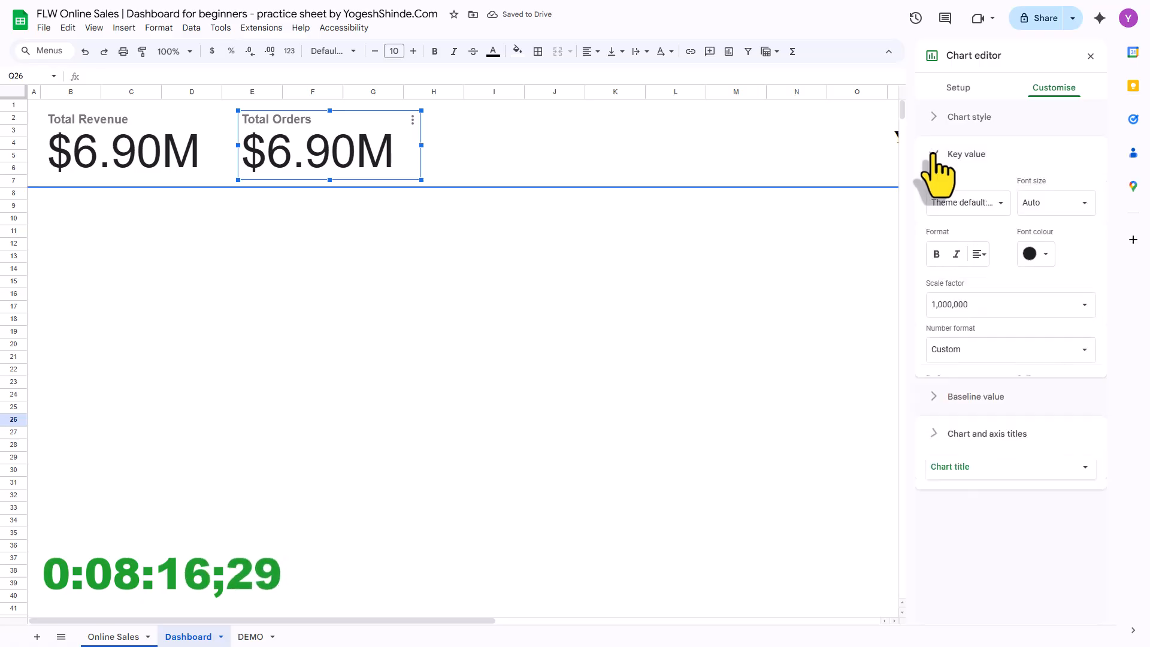
{"action": "left_click", "coordinate": [976, 306]}
{"action": "left_click", "coordinate": [964, 225]}
{"action": "left_click", "coordinate": [978, 352]}
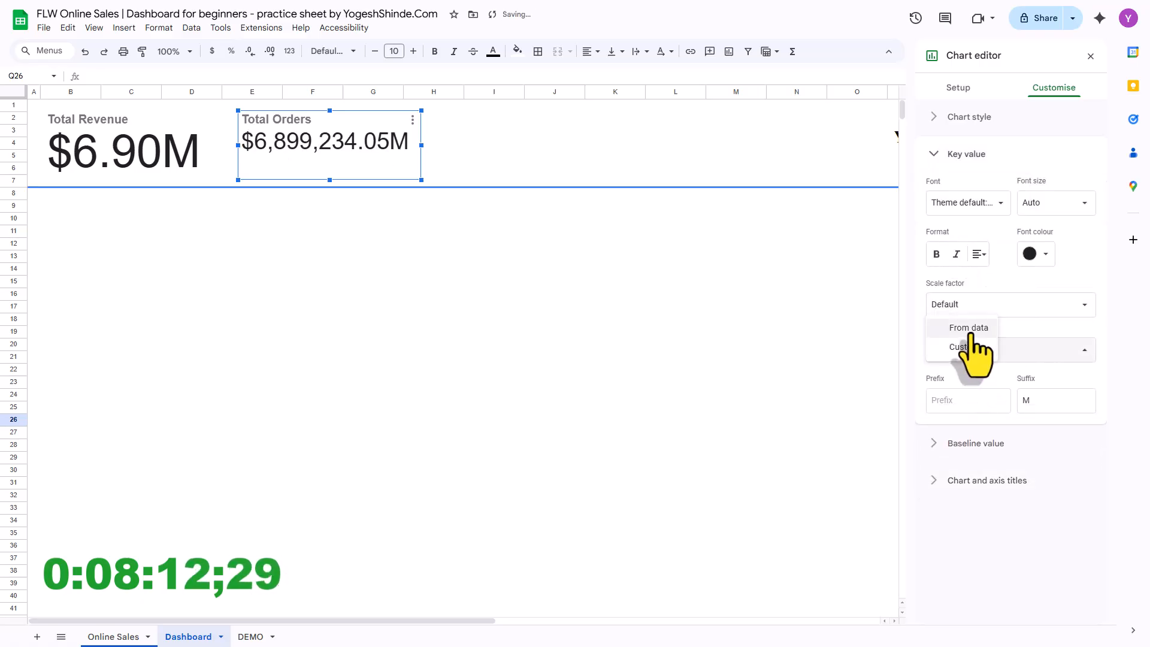
{"action": "left_click", "coordinate": [970, 331]}
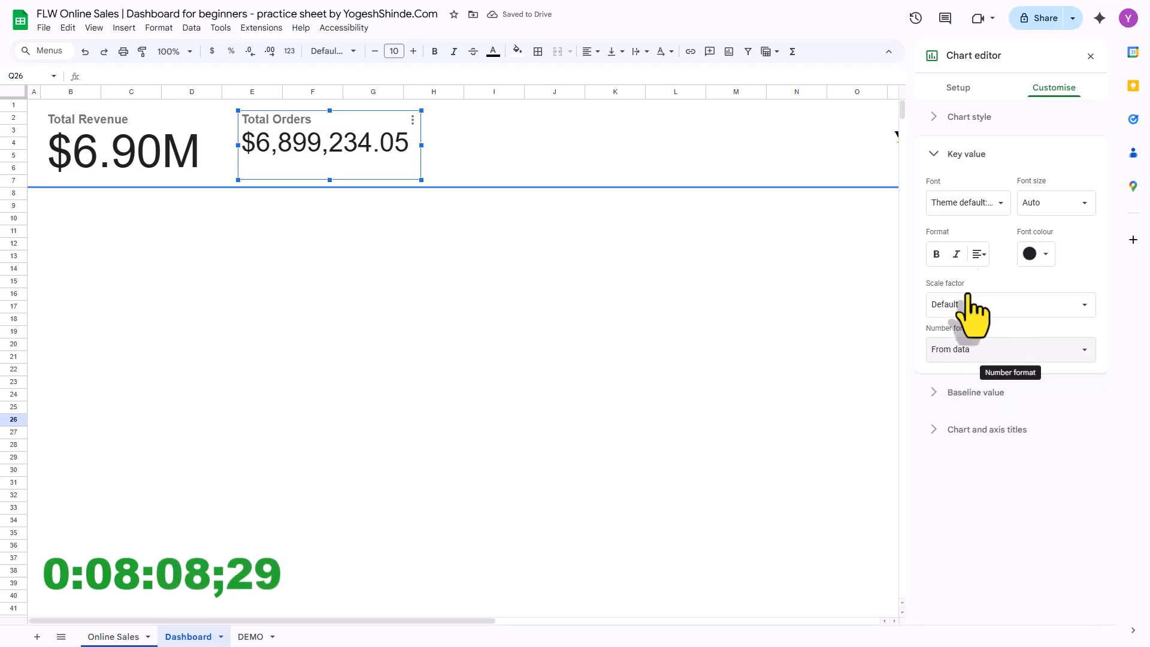
- Try to replace the Total Orders scorecard's data range with the order numbers in column A of the Online Sales sheet
{"action": "left_click", "coordinate": [959, 89]}
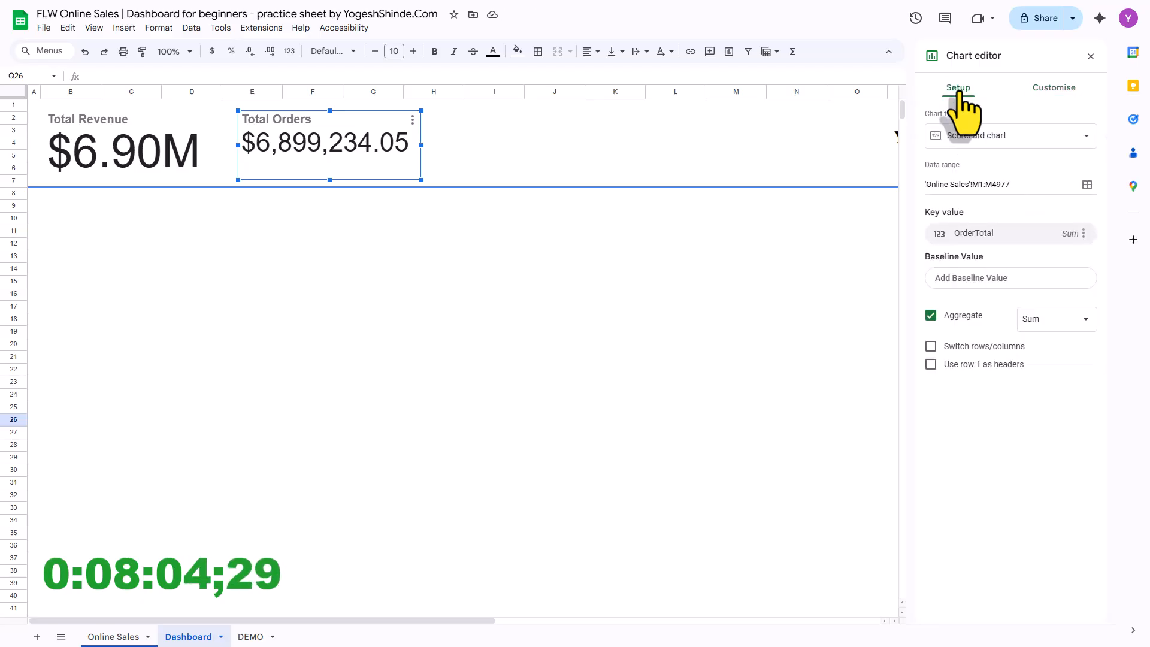
{"action": "left_click", "coordinate": [1088, 185]}
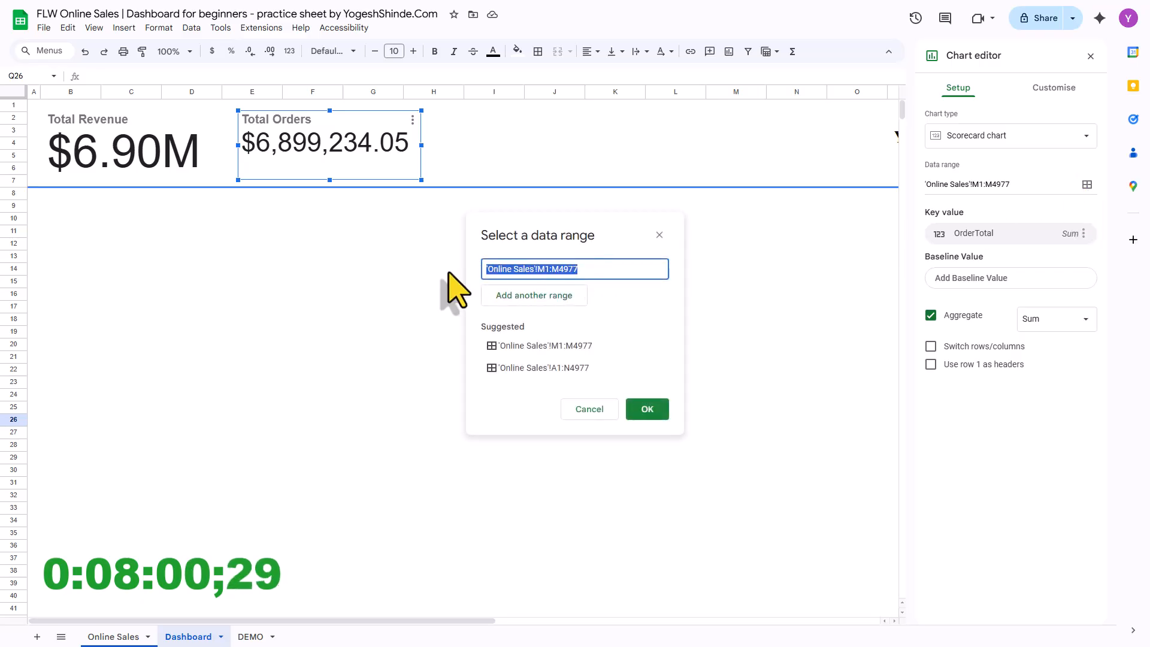
{"action": "key", "text": "BackSpace"}
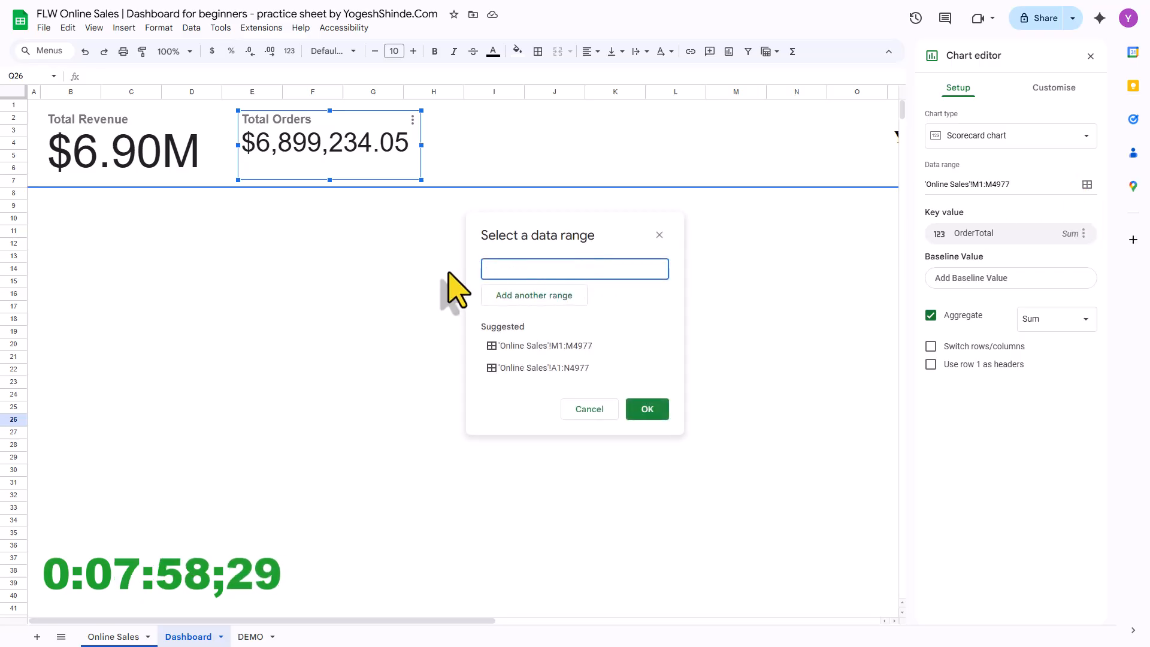
{"action": "left_click", "coordinate": [114, 637]}
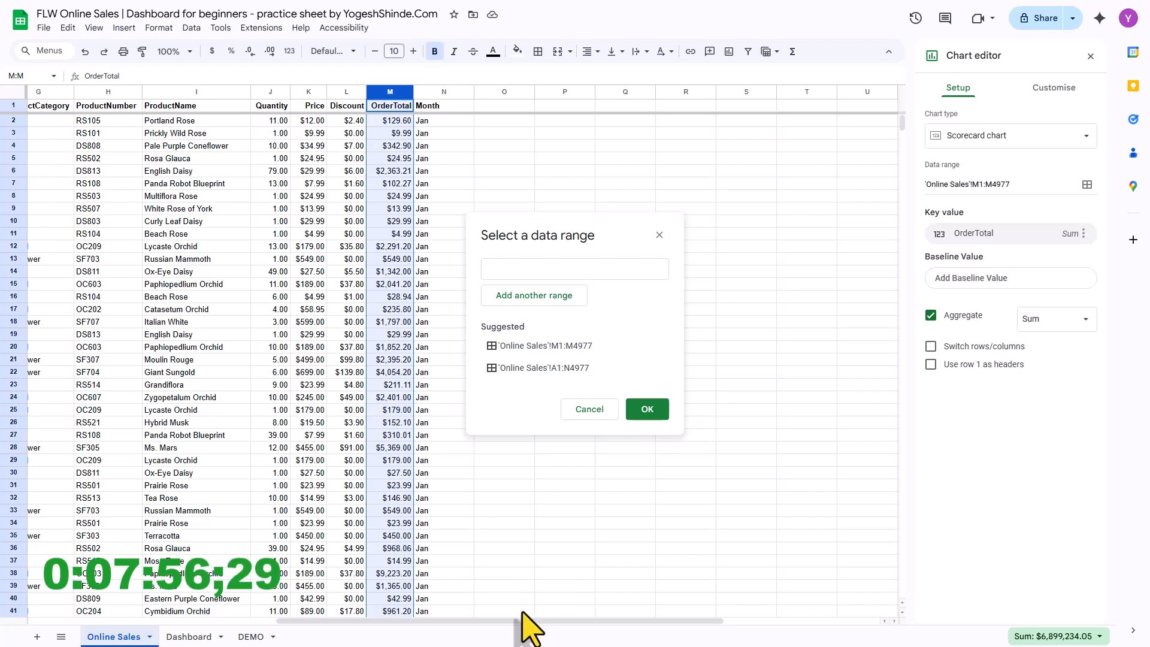
{"action": "left_click_drag", "start_coordinate": [522, 626], "coordinate": [180, 634]}
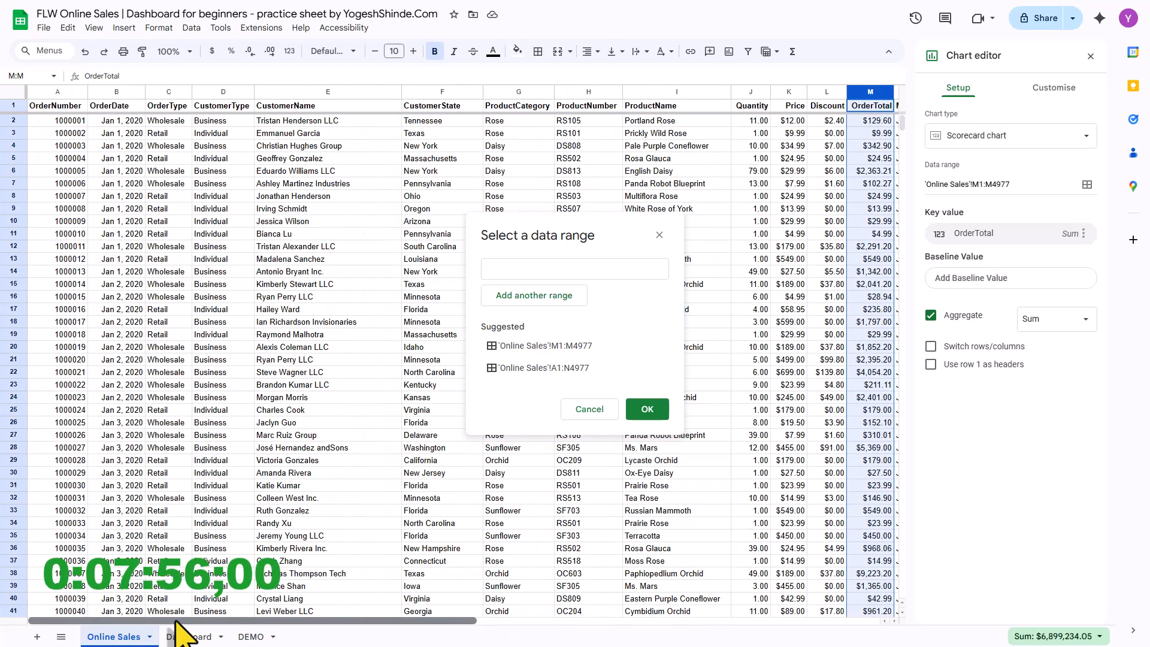
{"action": "left_click", "coordinate": [60, 91]}
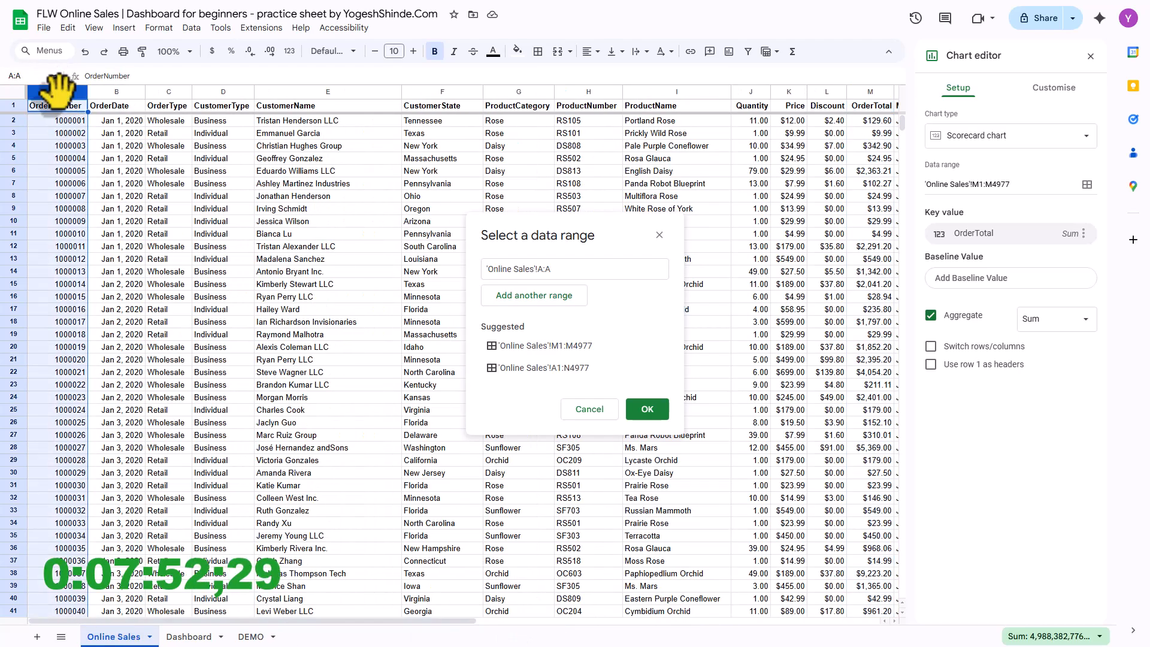
{"action": "left_click", "coordinate": [580, 269]}
{"action": "left_click", "coordinate": [52, 251]}
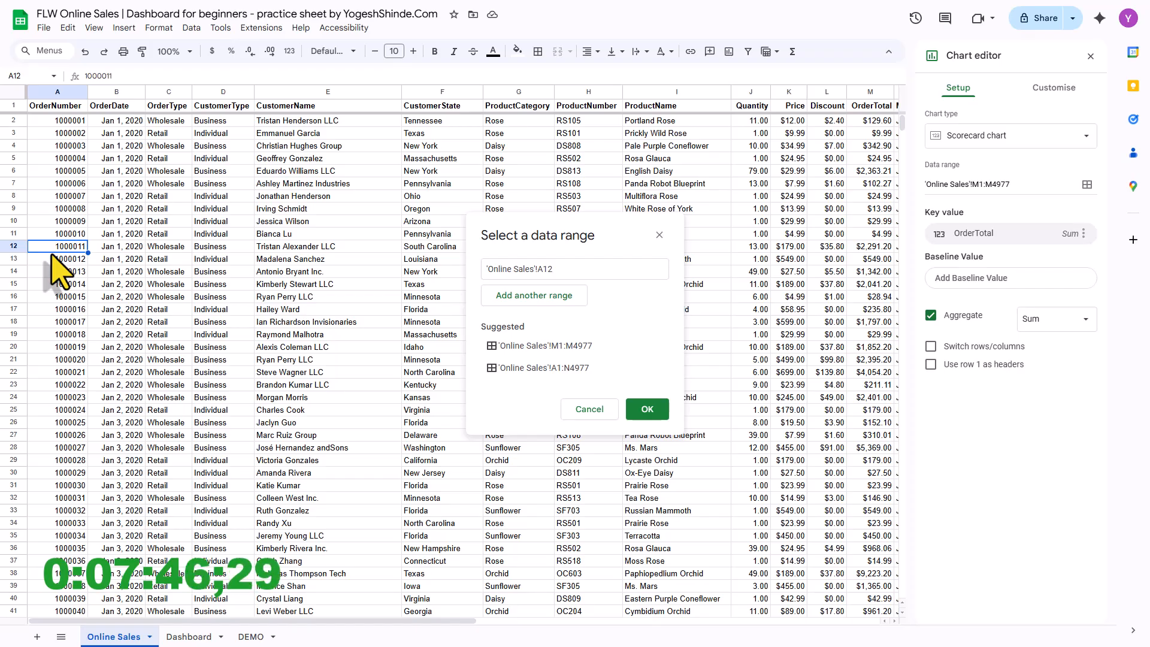
{"action": "left_click", "coordinate": [657, 414]}
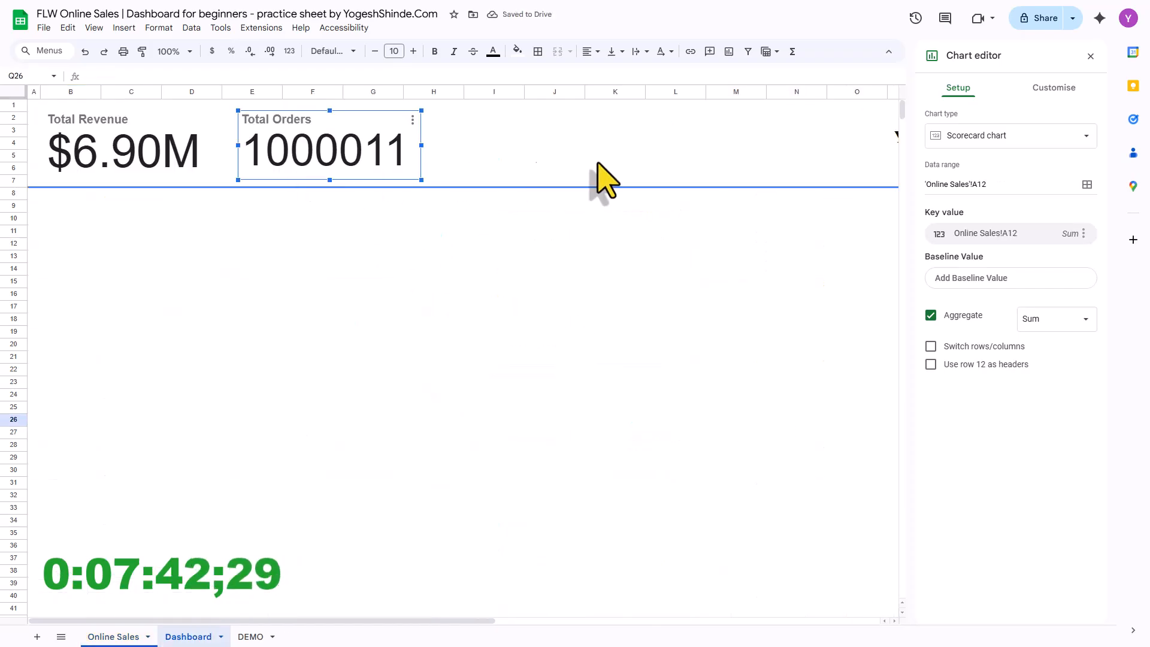
- Set the Total Orders scorecard's data range to the whole OrderNumber column of Online Sales and aggregate it by Count
{"action": "left_click", "coordinate": [1087, 185]}
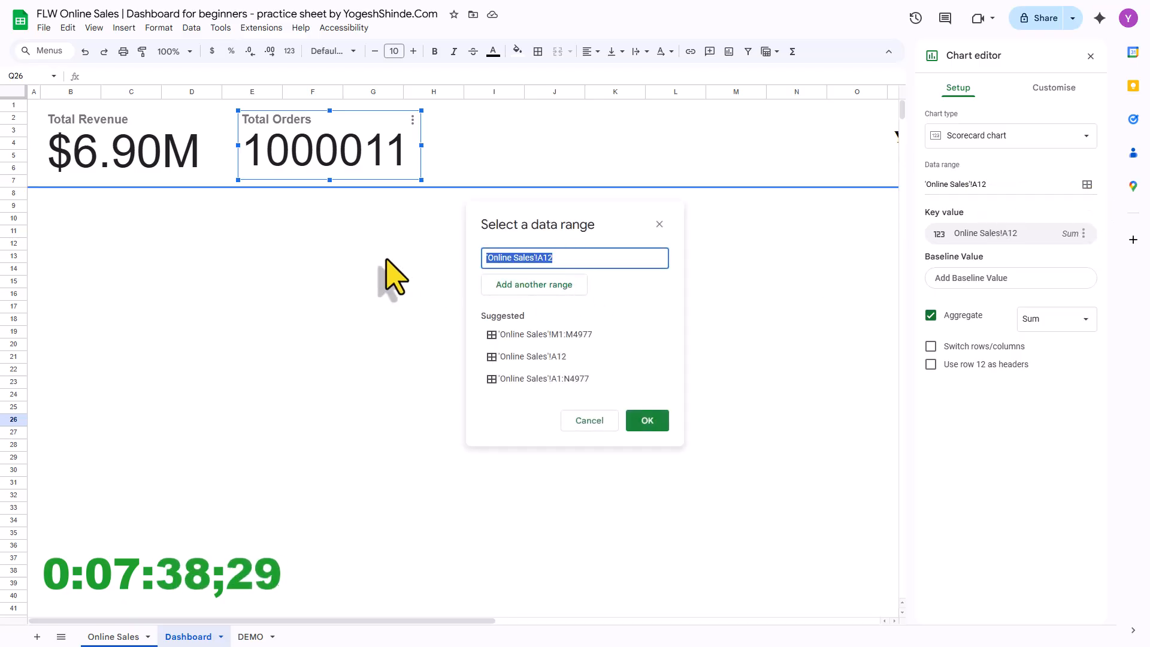
{"action": "left_click", "coordinate": [113, 636]}
{"action": "left_click", "coordinate": [58, 91]}
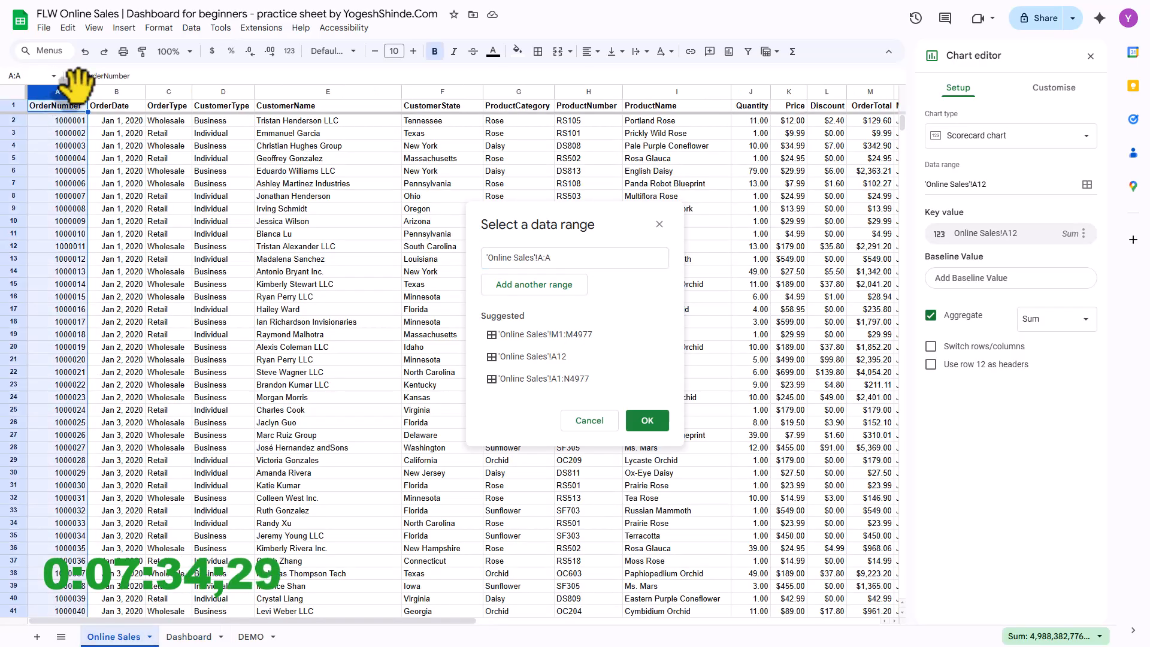
{"action": "left_click", "coordinate": [647, 420]}
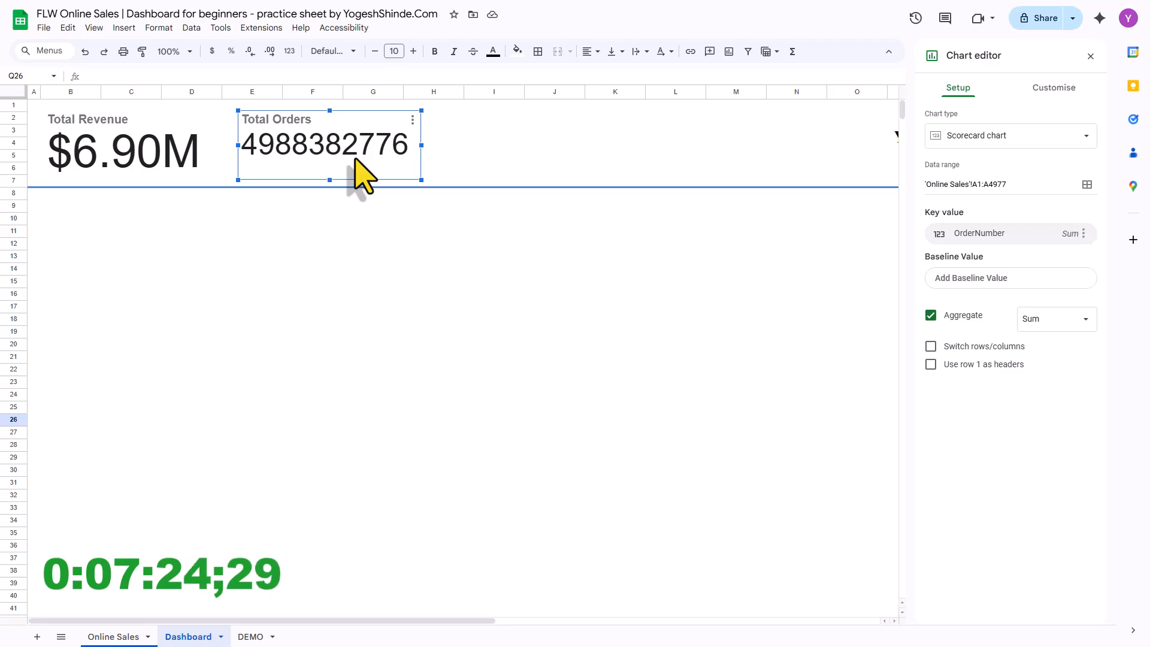
{"action": "left_click", "coordinate": [1082, 319]}
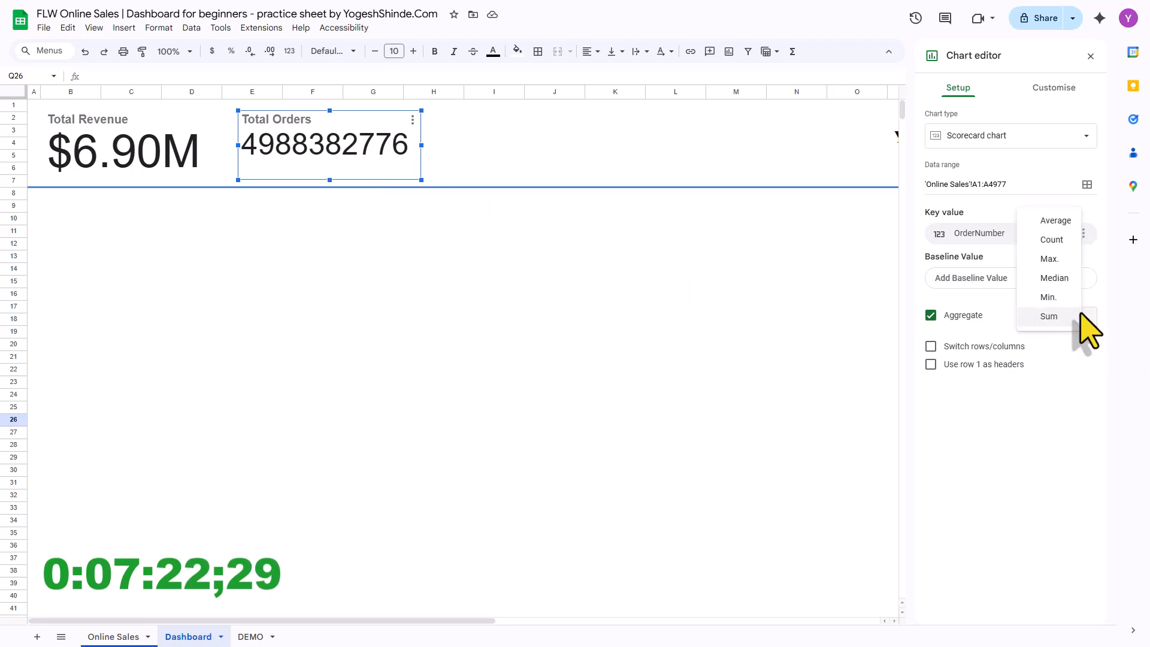
{"action": "left_click", "coordinate": [1052, 240]}
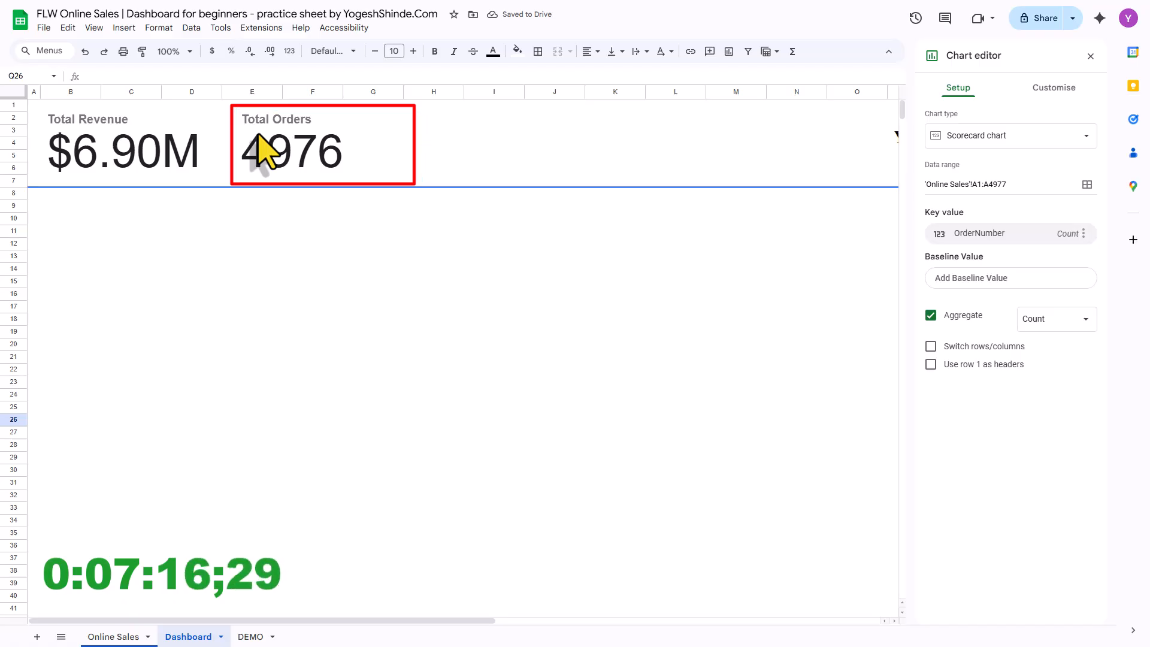
- Paste a copy of the Total Orders scorecard and place it beside the original in the dashboard's header row
{"action": "key", "text": "ctrl+v"}
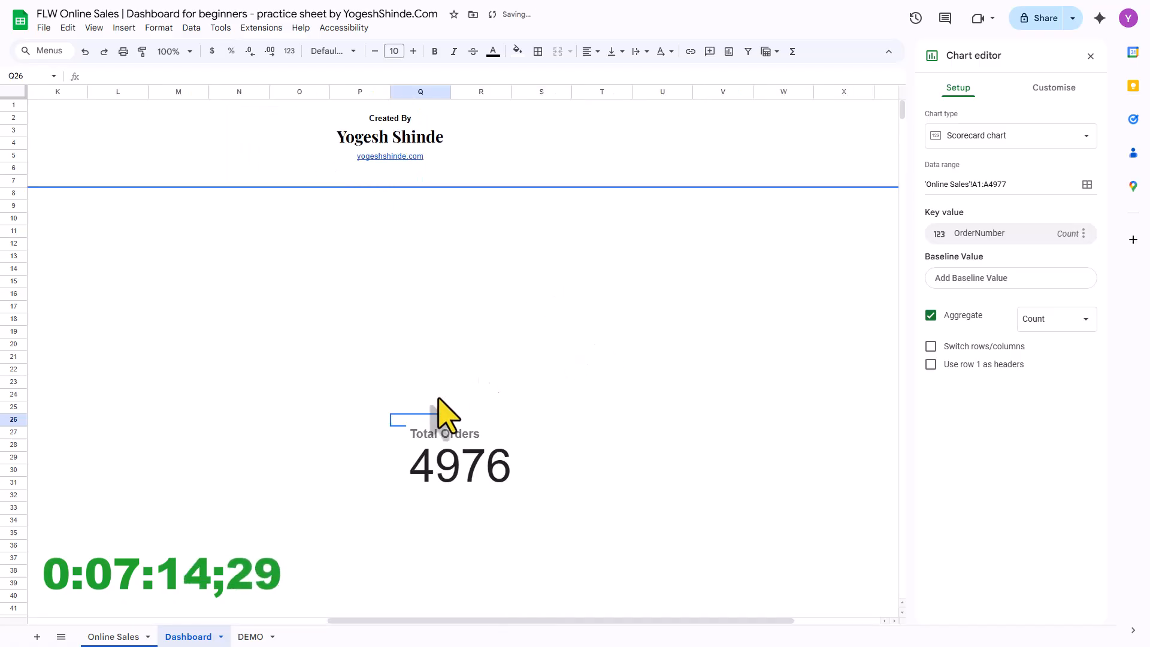
{"action": "left_click_drag", "start_coordinate": [423, 621], "coordinate": [141, 577]}
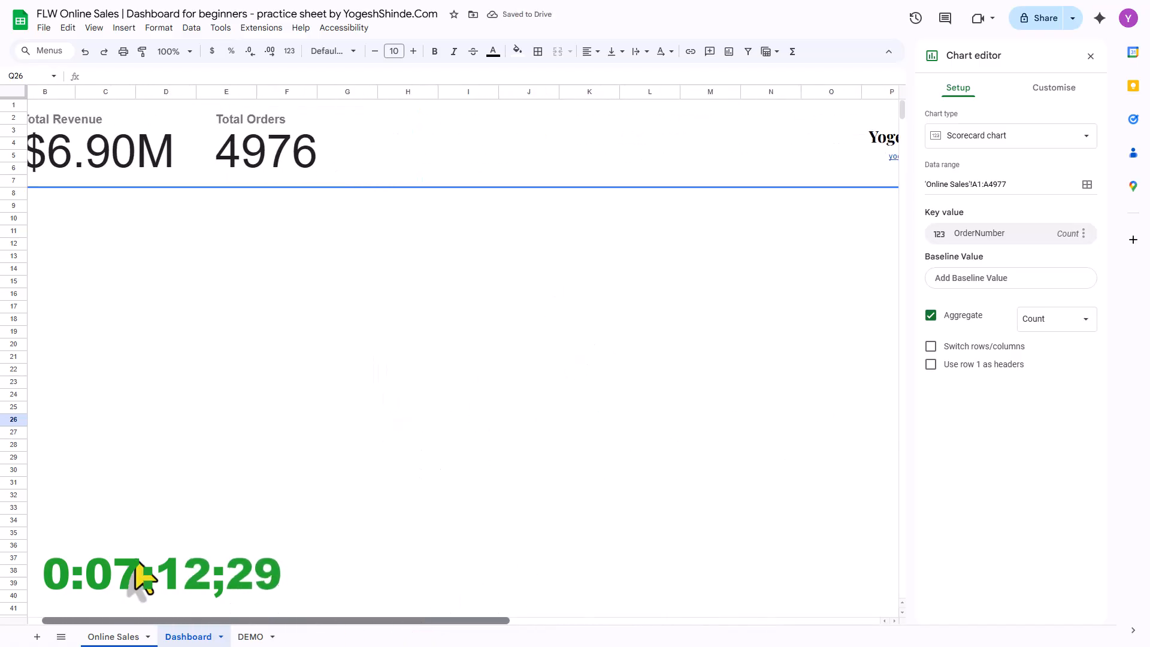
{"action": "left_click_drag", "start_coordinate": [429, 616], "coordinate": [547, 624]}
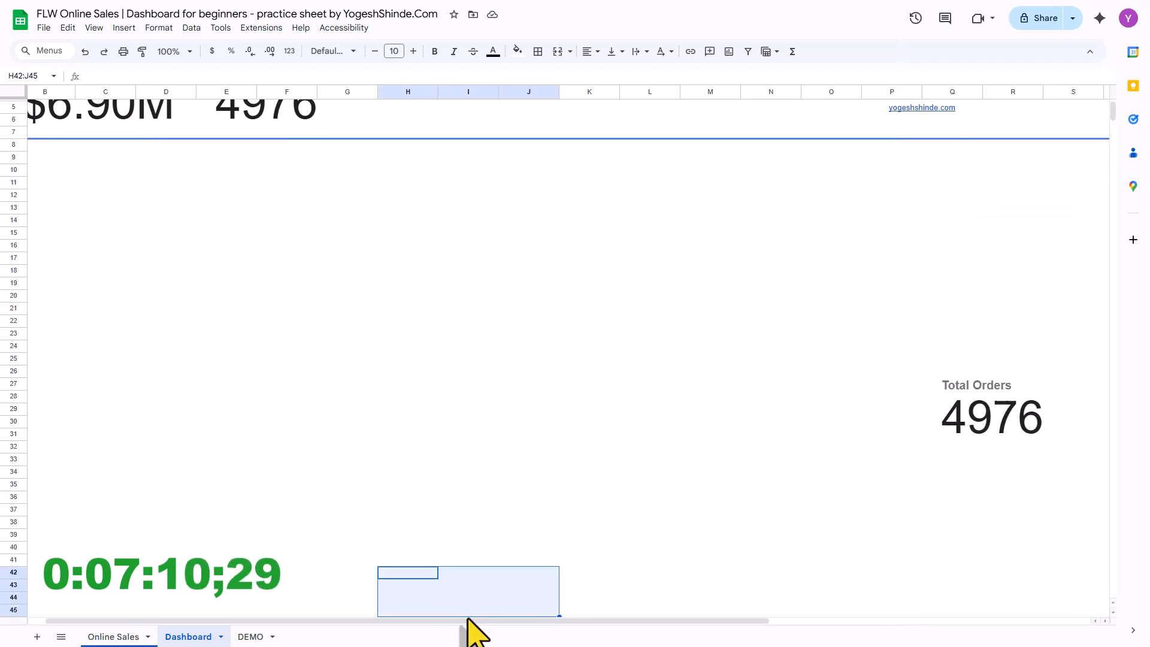
{"action": "left_click", "coordinate": [863, 426]}
{"action": "left_click_drag", "start_coordinate": [863, 426], "coordinate": [277, 131]}
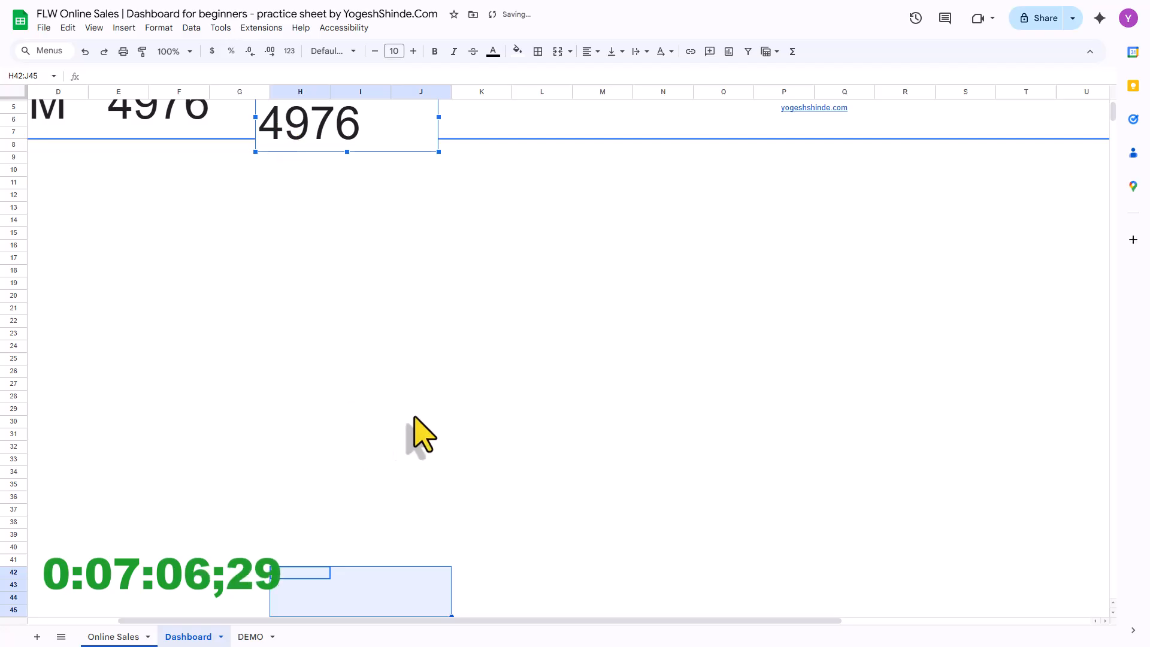
{"action": "scroll", "coordinate": [419, 437], "scroll_direction": "up", "scroll_amount": 1}
{"action": "left_click_drag", "start_coordinate": [381, 621], "coordinate": [105, 599]}
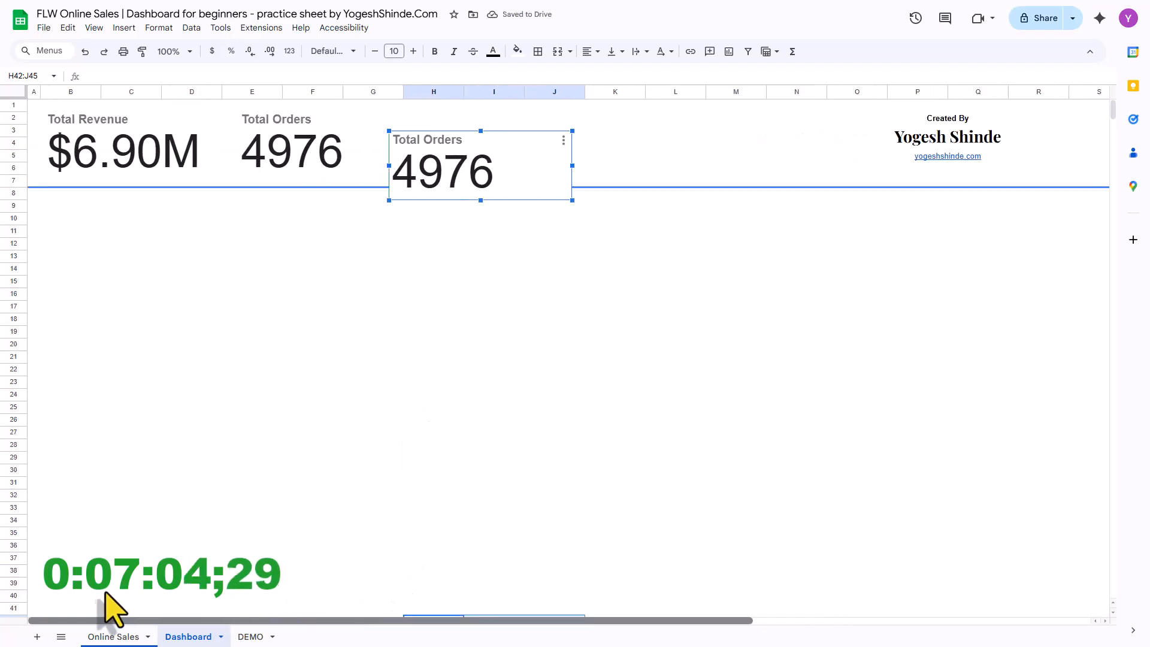
{"action": "mouse_move", "coordinate": [493, 162]}
{"action": "left_mouse_down"}
{"action": "mouse_move", "coordinate": [504, 137]}
{"action": "mouse_move", "coordinate": [470, 143]}
{"action": "mouse_move", "coordinate": [490, 143]}
{"action": "left_mouse_up"}
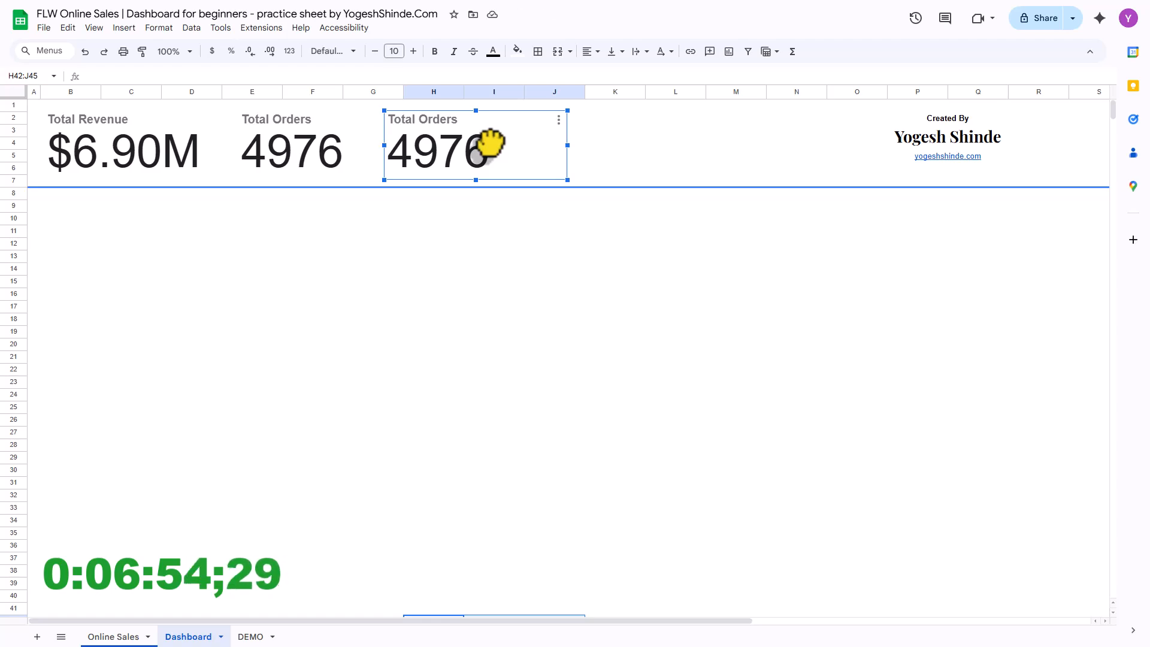
- Change the chart title of the newly pasted scorecard to Average Order Value
{"action": "double_click", "coordinate": [525, 161]}
{"action": "left_click", "coordinate": [1054, 87]}
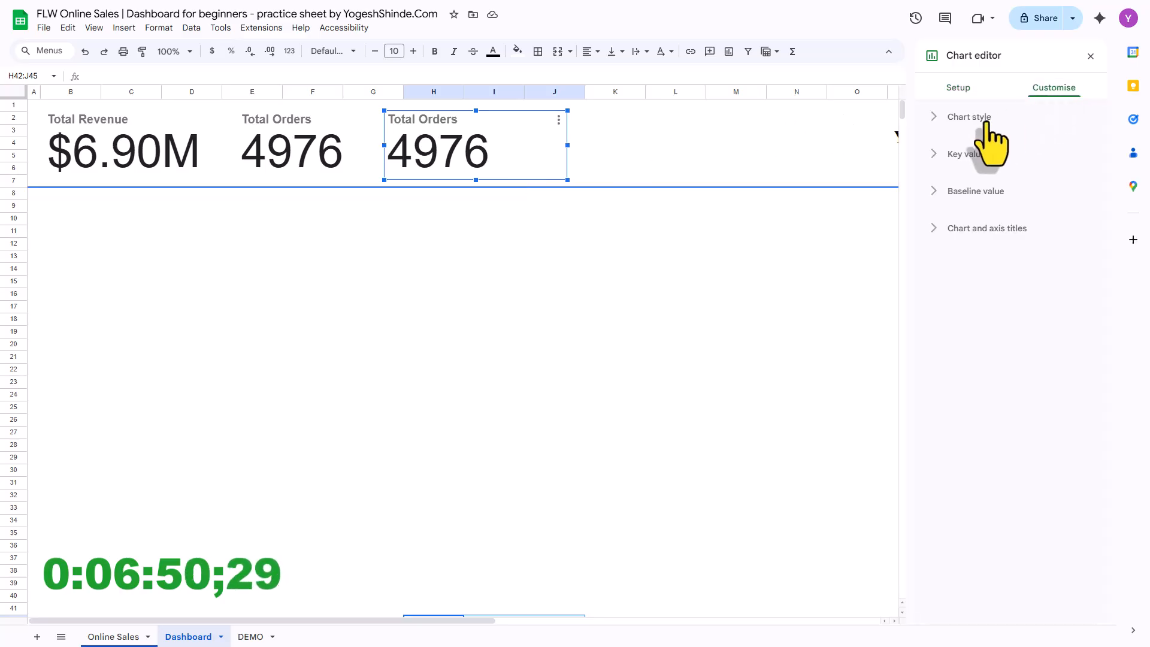
{"action": "left_click", "coordinate": [938, 229]}
{"action": "double_click", "coordinate": [965, 318]}
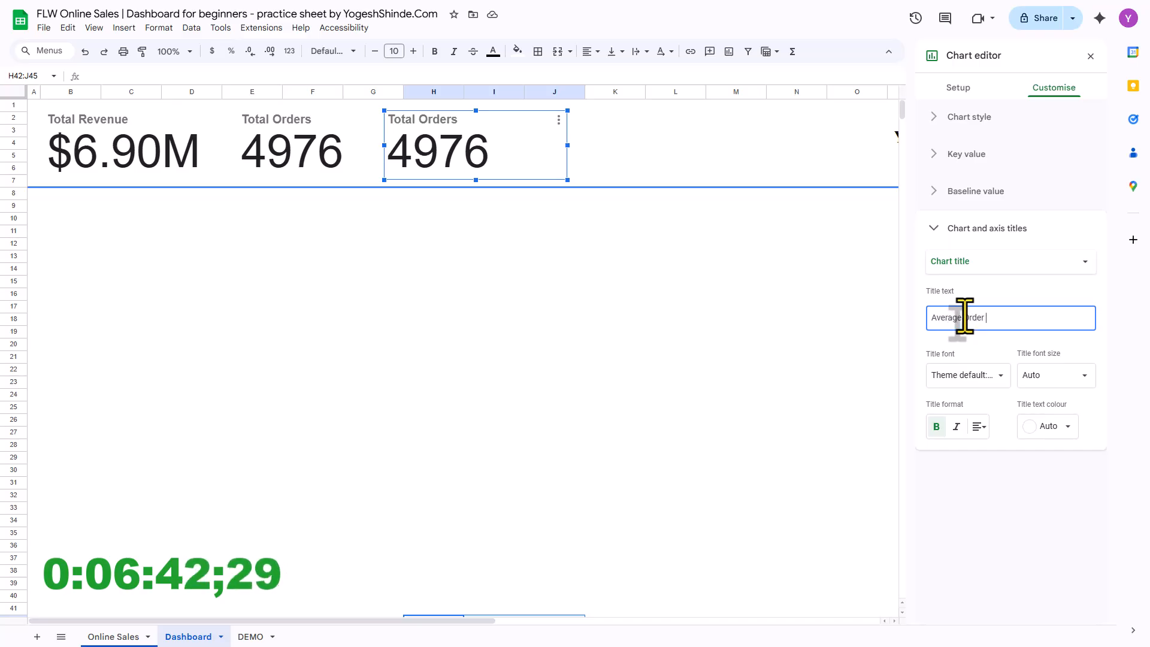
{"action": "left_click", "coordinate": [1000, 294]}
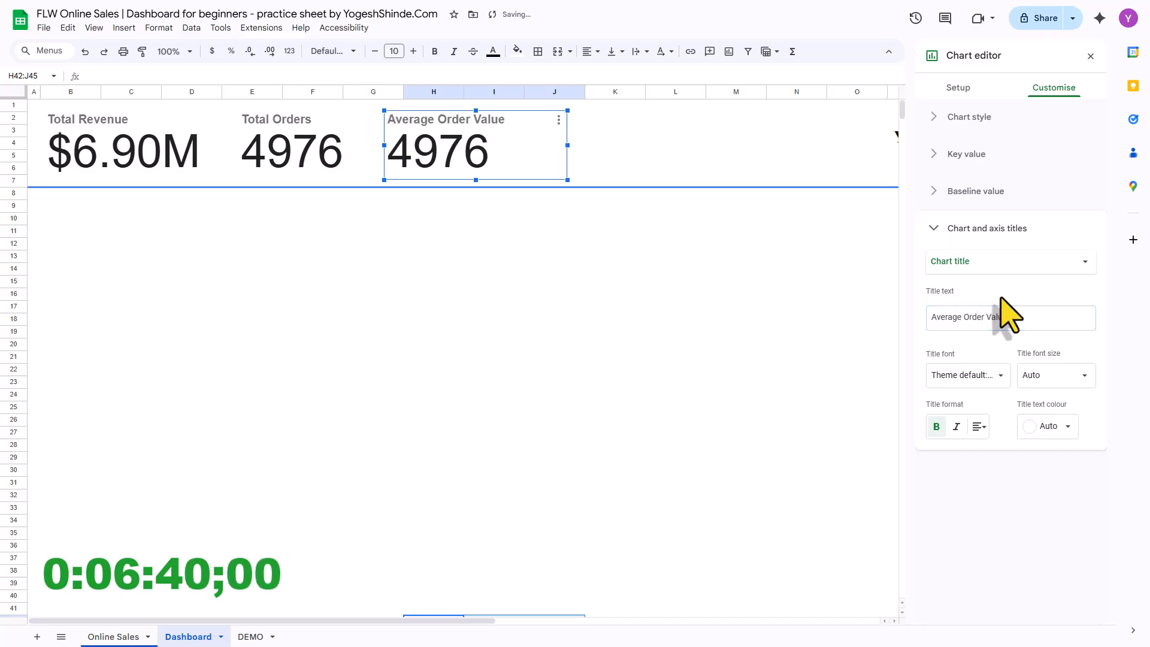
- Replace the Average Order Value scorecard's data range with the OrderTotal column M and the OrderNumber column A of Online Sales
{"action": "left_click", "coordinate": [954, 88]}
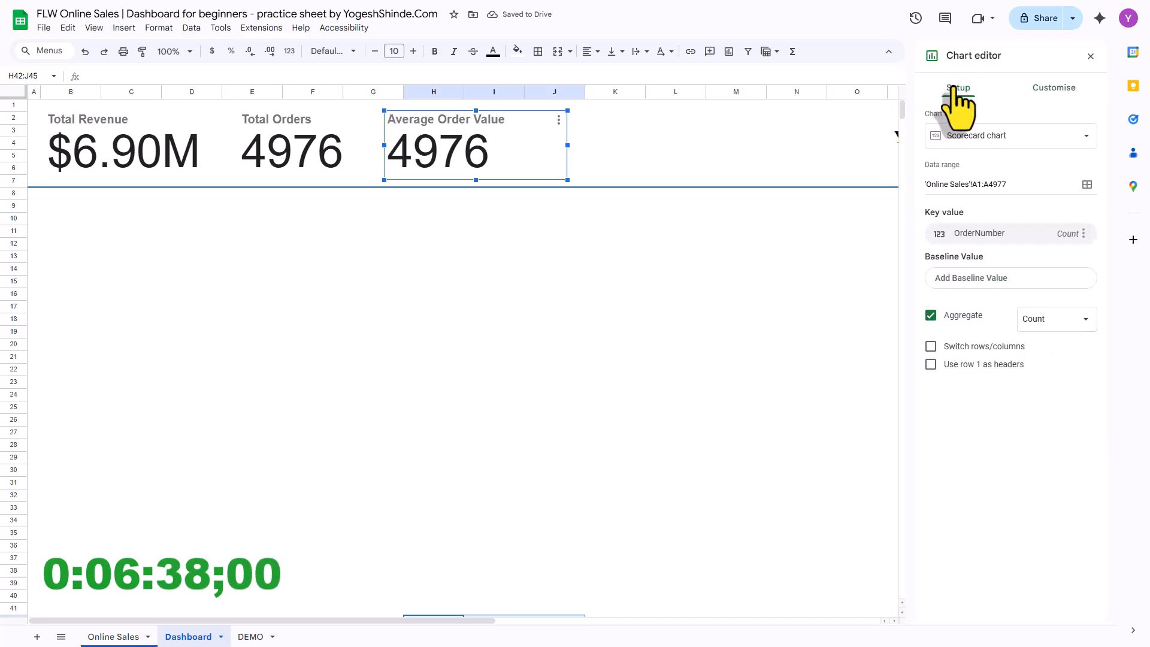
{"action": "left_click", "coordinate": [1087, 186]}
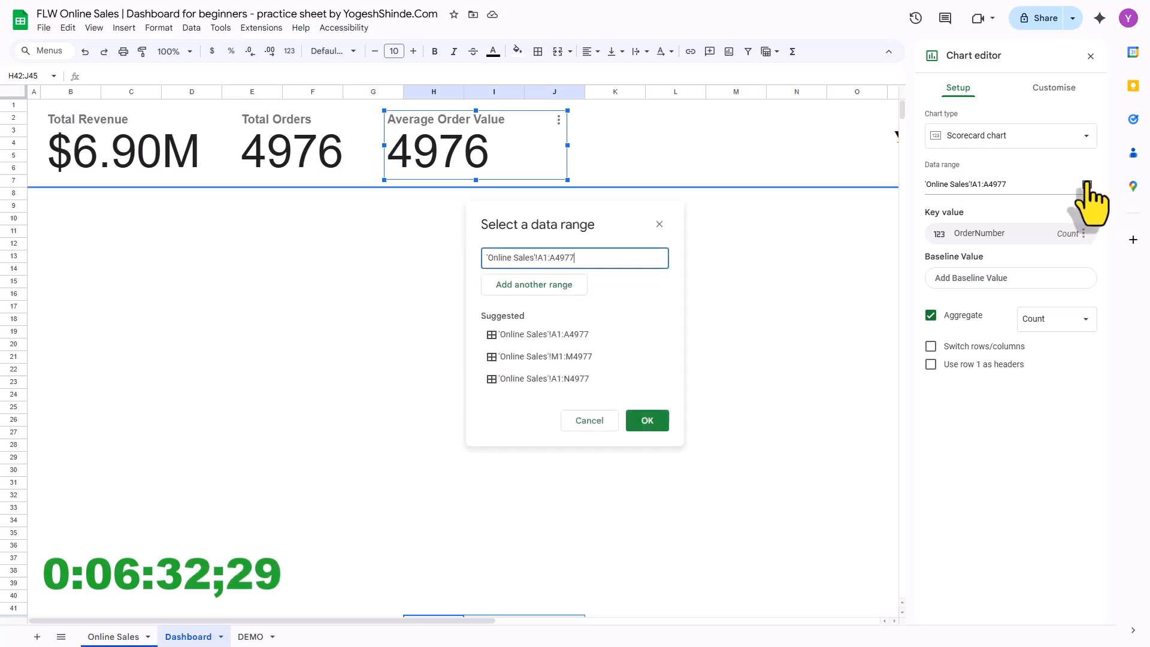
{"action": "left_click_drag", "start_coordinate": [592, 258], "coordinate": [483, 258]}
{"action": "key", "text": "BackSpace"}
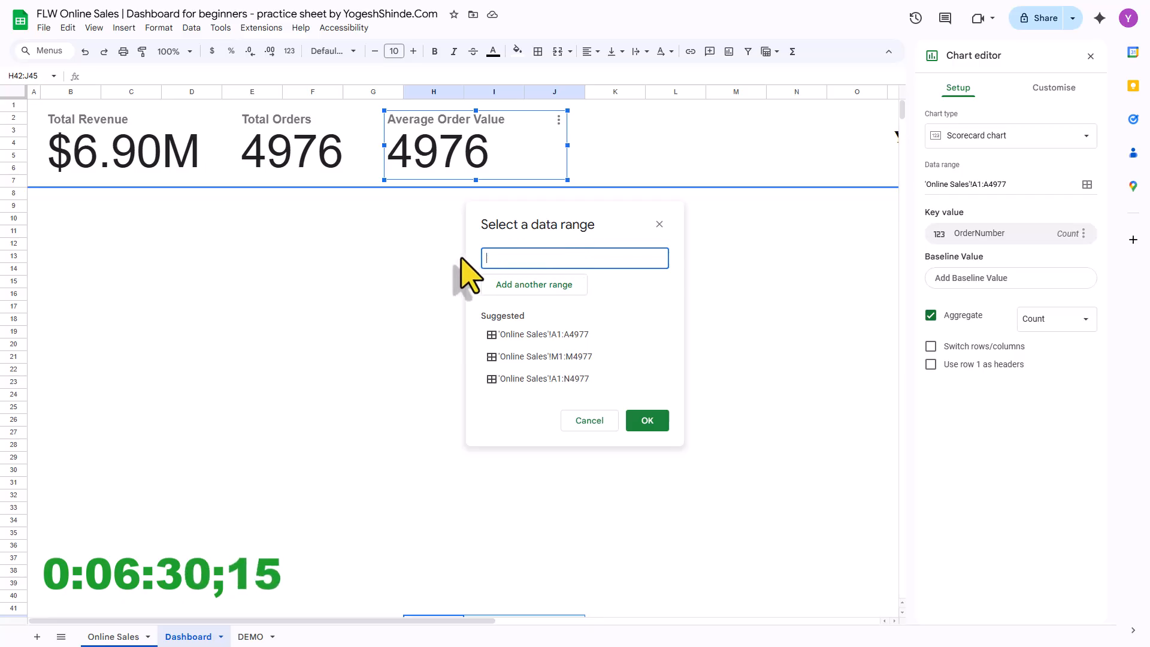
{"action": "left_click", "coordinate": [110, 637]}
{"action": "left_click_drag", "start_coordinate": [298, 623], "coordinate": [424, 623]}
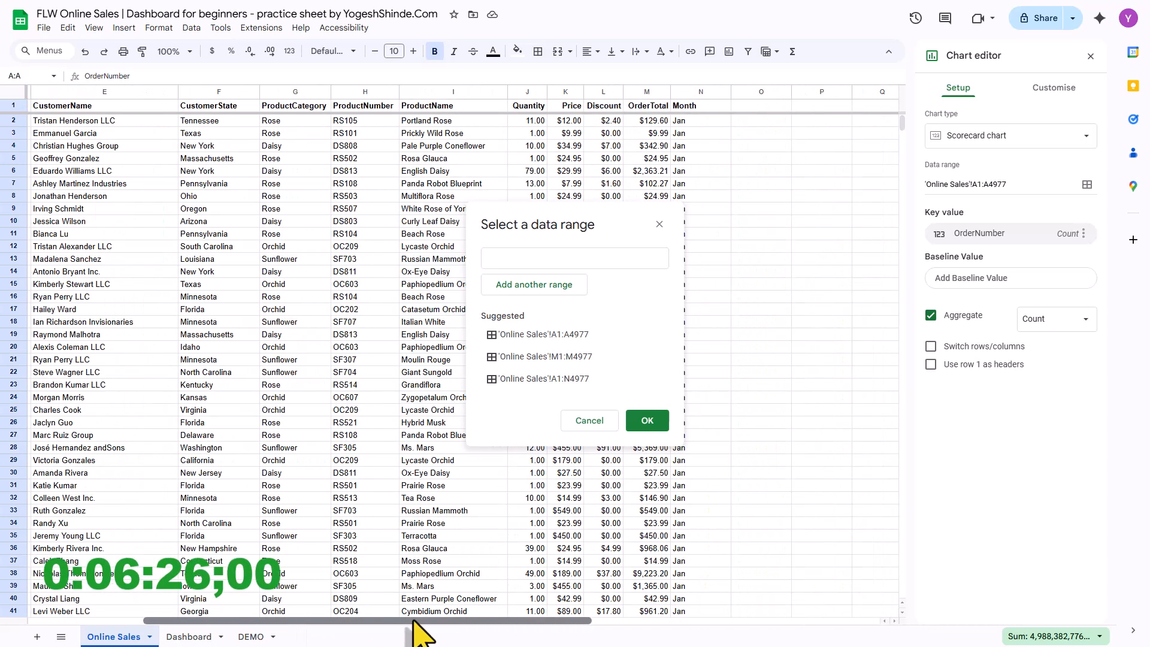
{"action": "left_click", "coordinate": [646, 91]}
{"action": "left_click", "coordinate": [572, 285]}
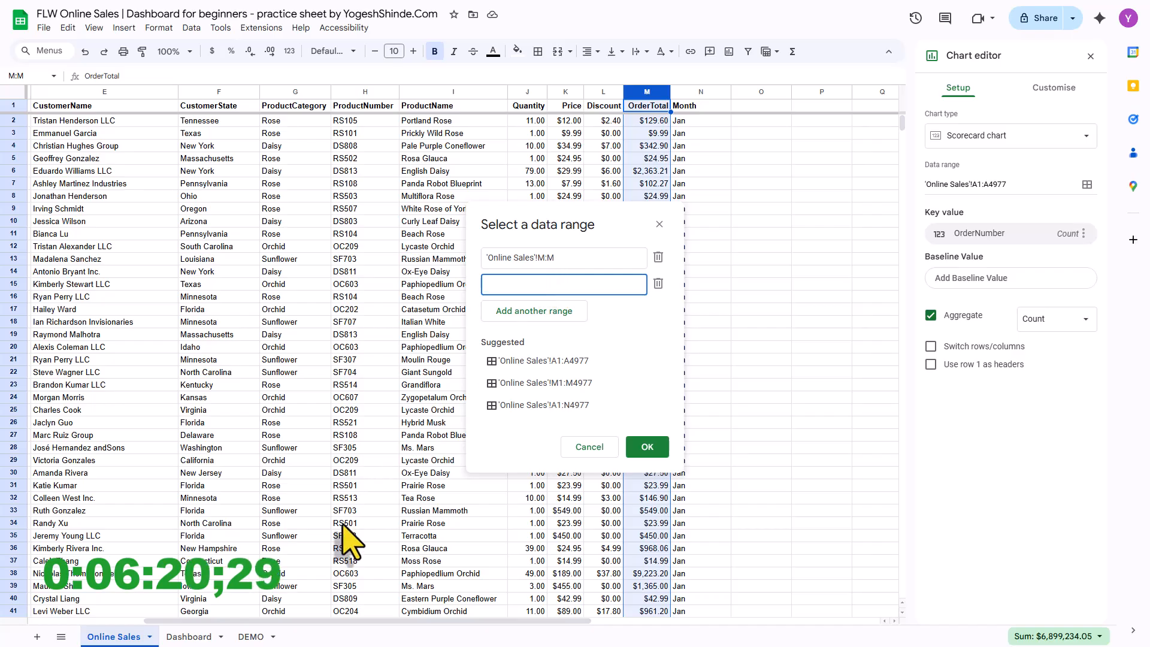
{"action": "left_click_drag", "start_coordinate": [326, 621], "coordinate": [179, 621]}
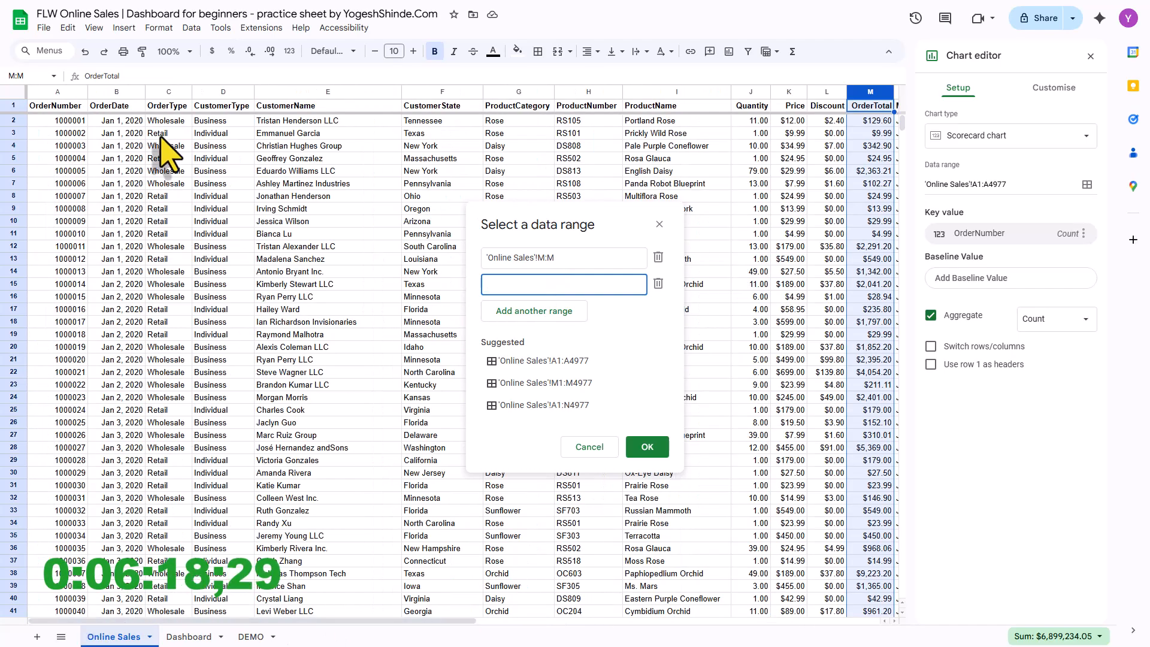
{"action": "left_click", "coordinate": [59, 91]}
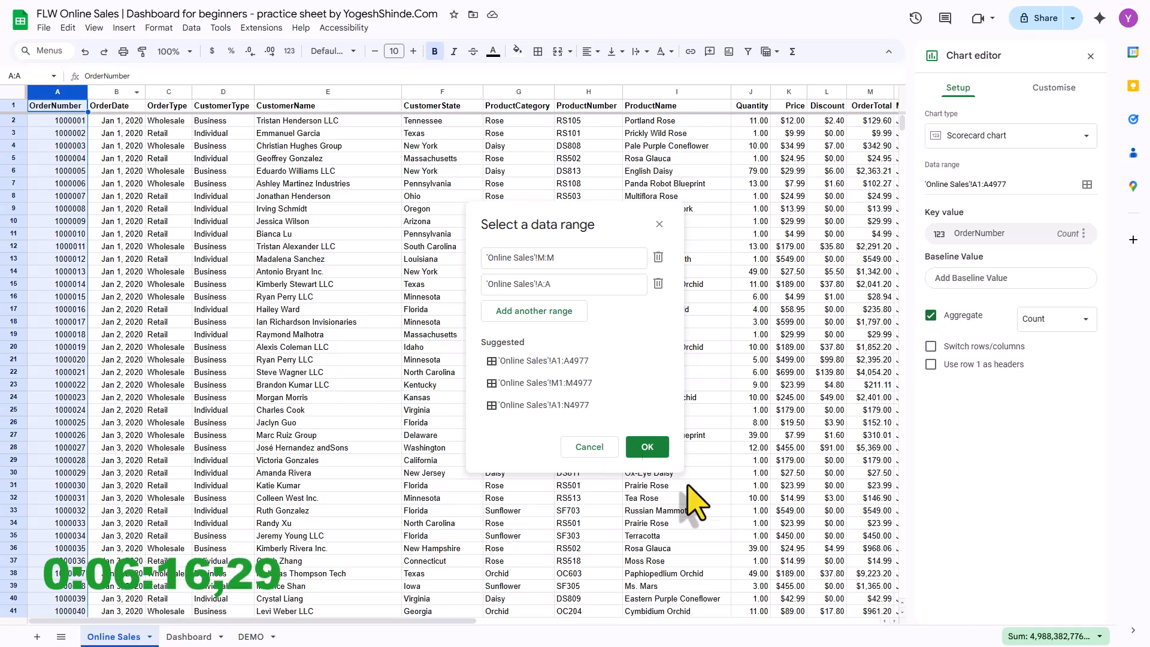
{"action": "left_click", "coordinate": [655, 449]}
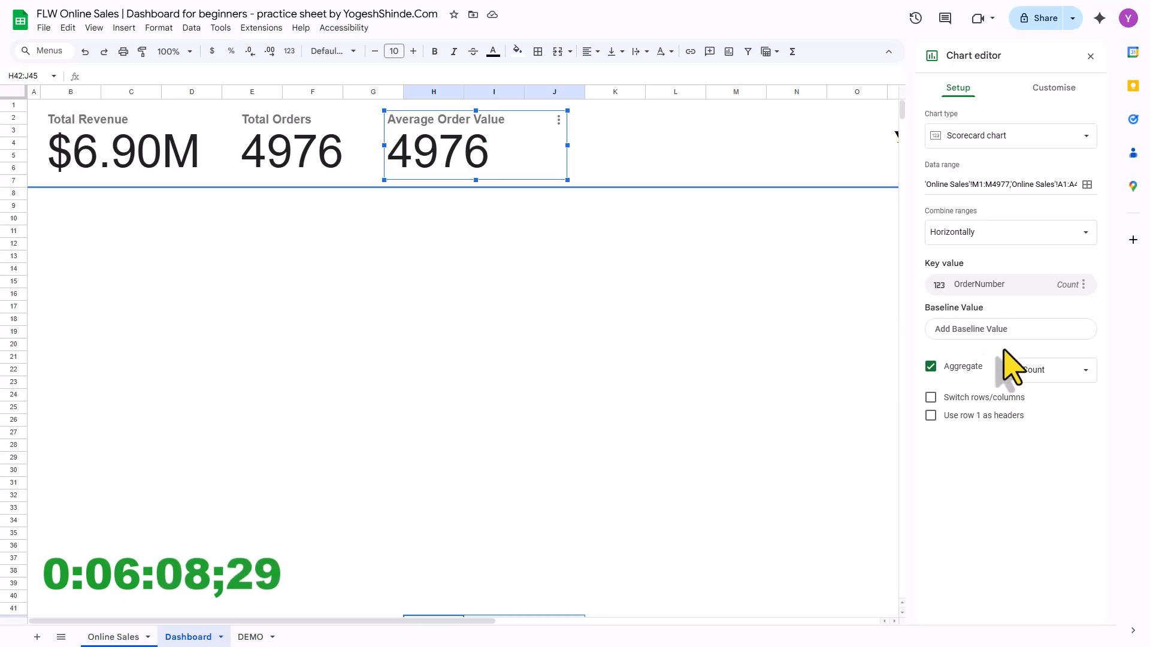
- Aggregate the Average Order Value scorecard by Average and open its key value formatting options
{"action": "left_click", "coordinate": [1047, 371]}
{"action": "left_click", "coordinate": [1051, 350]}
{"action": "key", "text": "Escape"}
{"action": "double_click", "coordinate": [501, 160]}
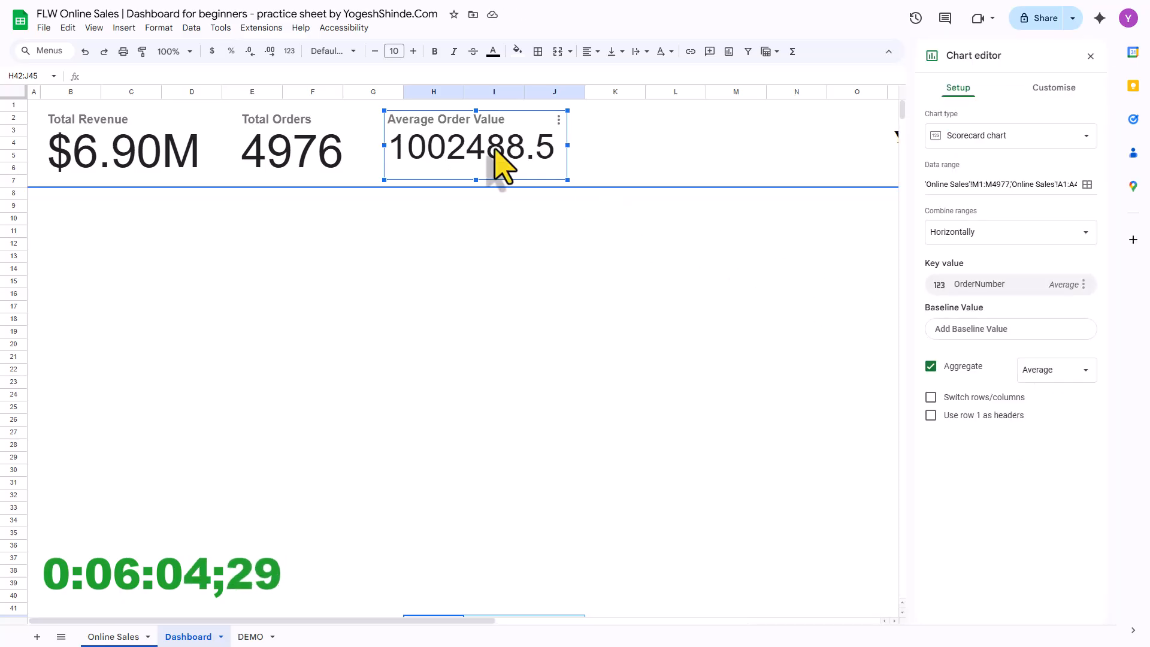
{"action": "left_click", "coordinate": [1056, 89]}
{"action": "left_click", "coordinate": [941, 154]}
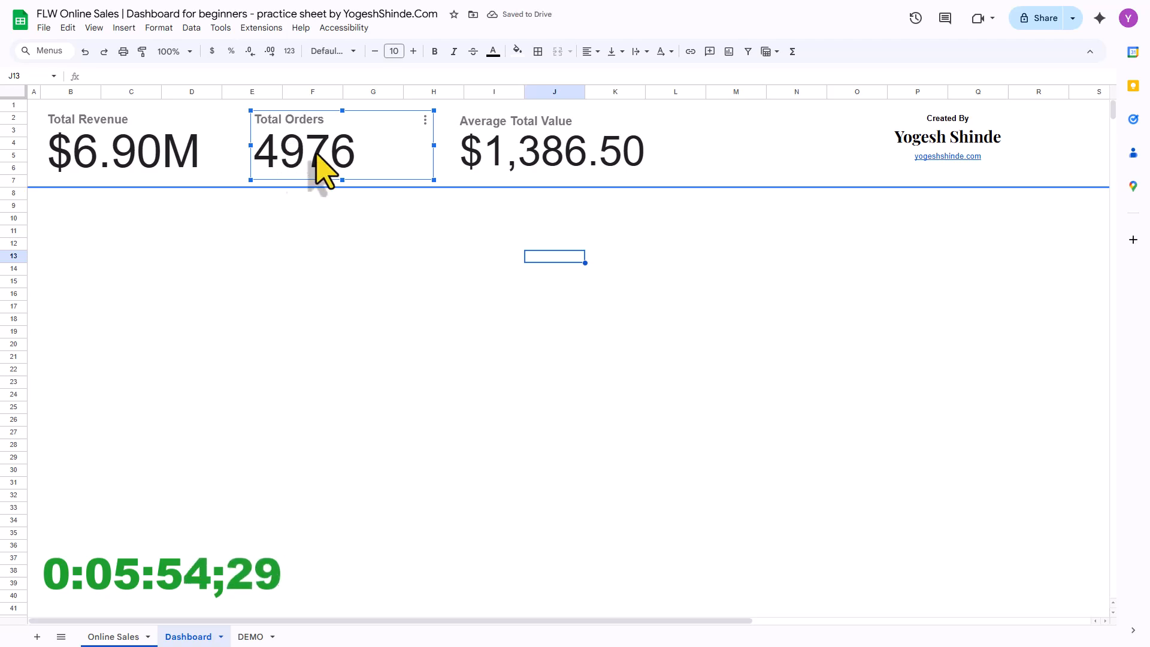
{"action": "key", "text": "Escape"}
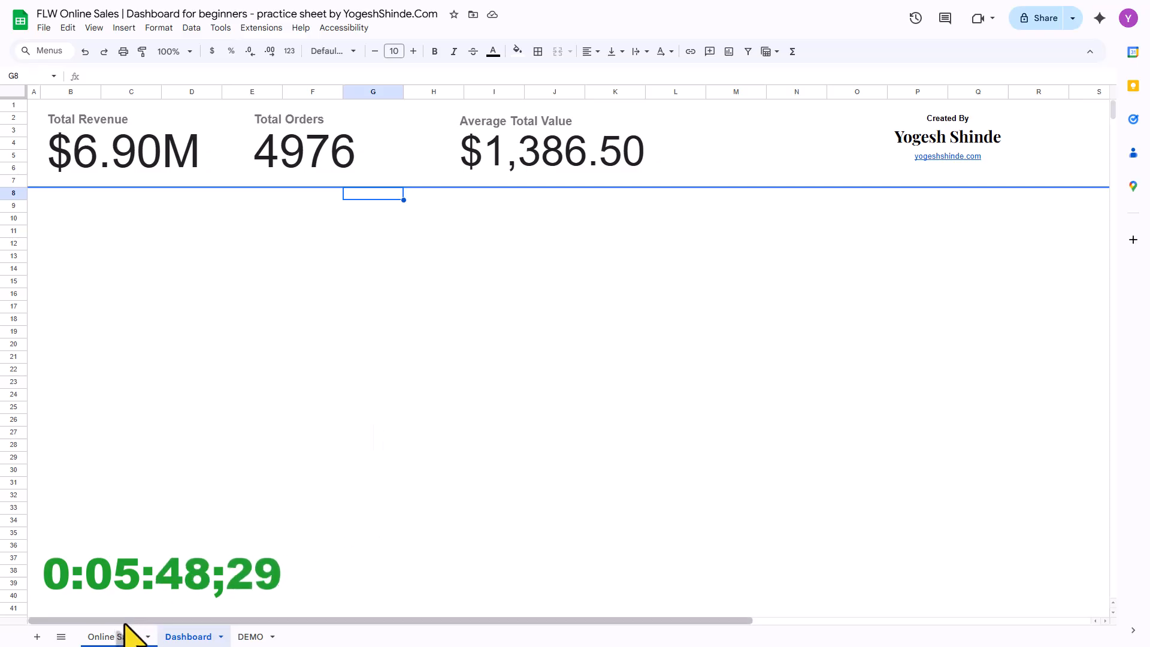
- Insert a new chart on the Dashboard sheet and set its type to Combo chart
{"action": "left_click", "coordinate": [124, 27]}
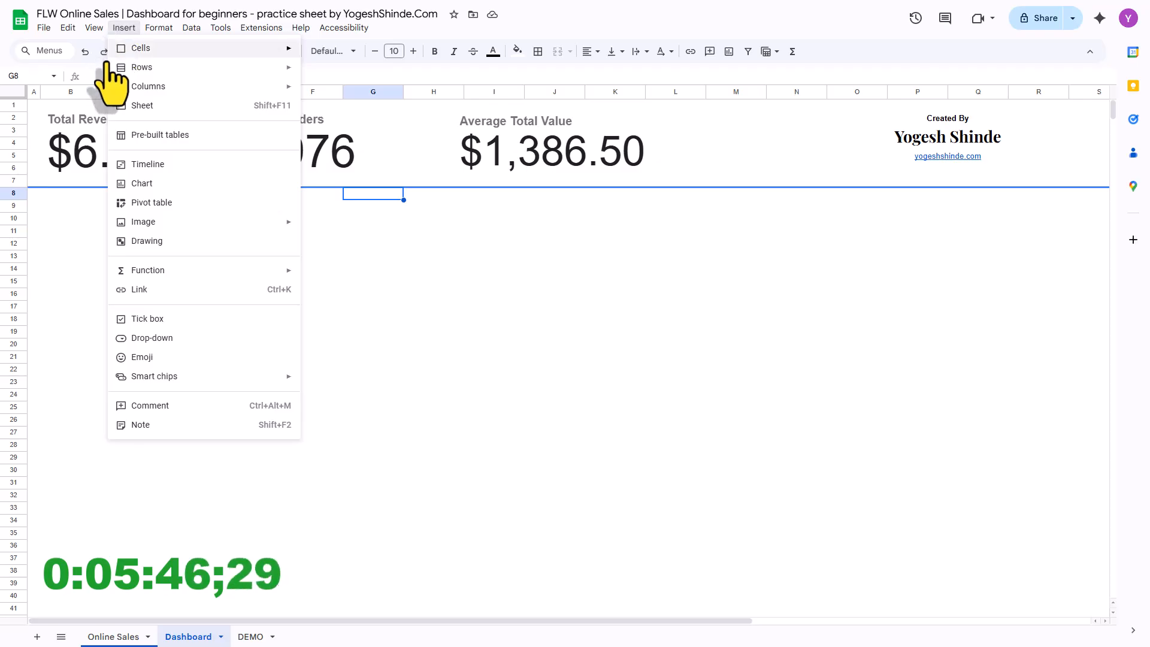
{"action": "left_click", "coordinate": [139, 184]}
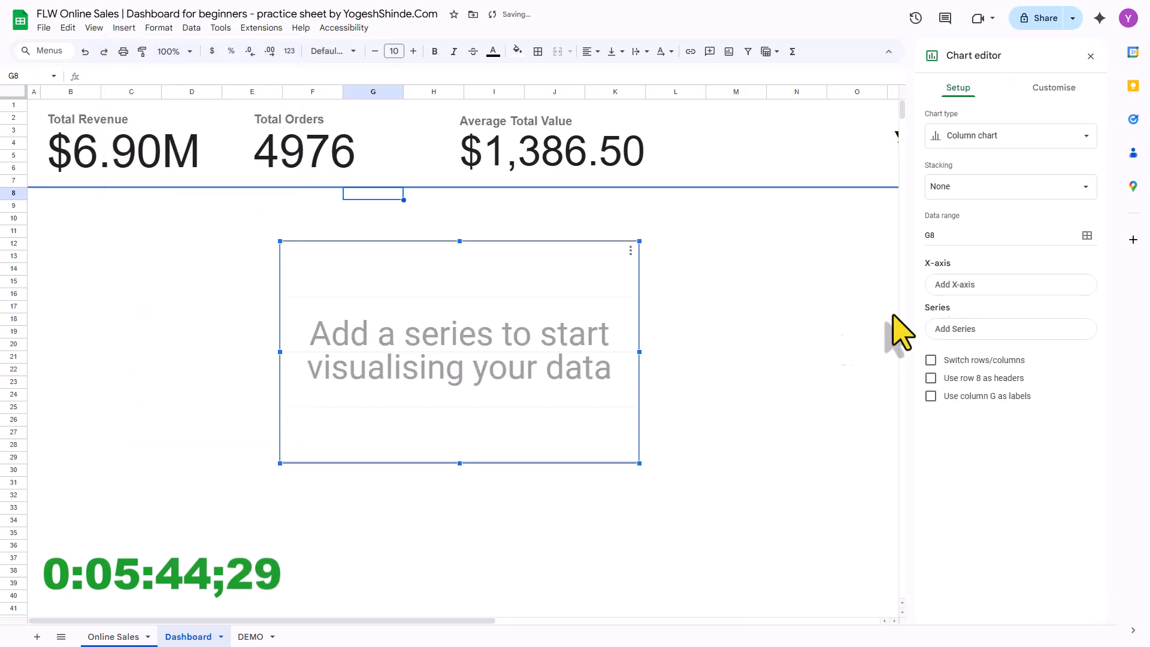
{"action": "left_click", "coordinate": [976, 141]}
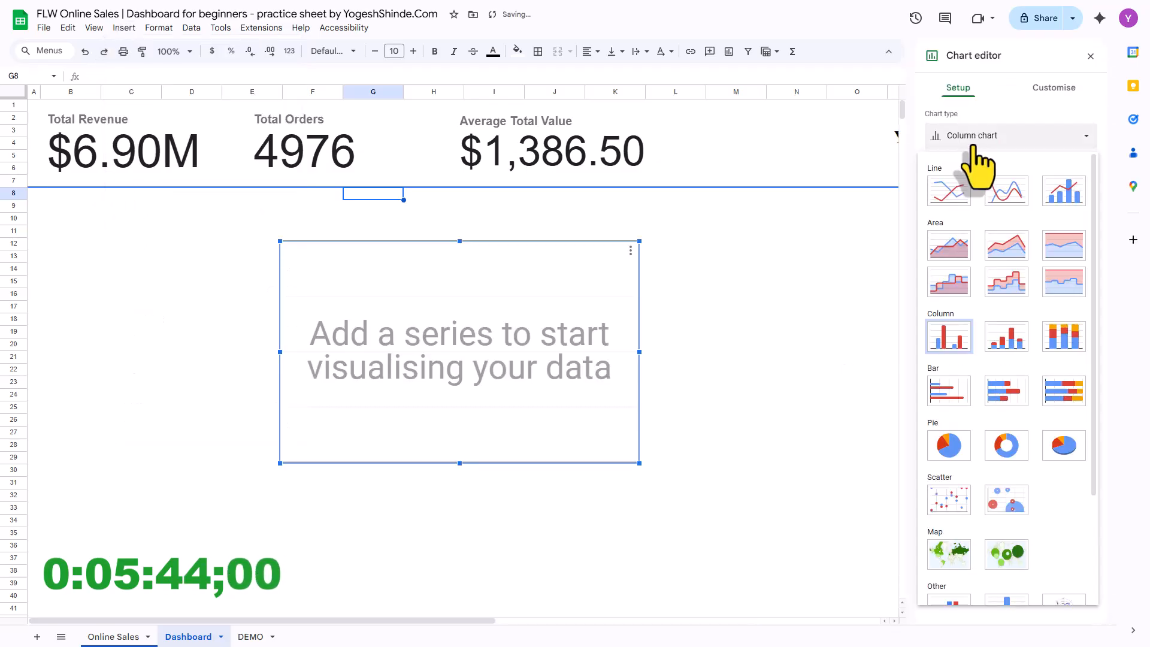
{"action": "left_click", "coordinate": [1063, 194]}
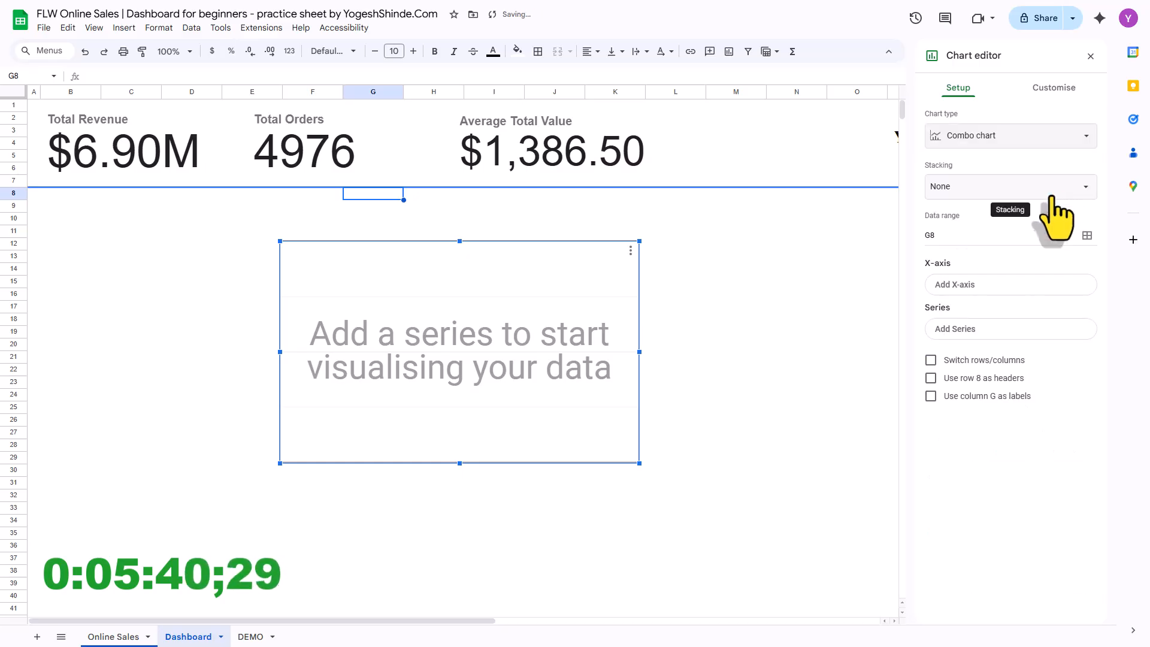
- Set the new chart's X-axis to the whole Month column N of the Online Sales sheet
{"action": "left_click", "coordinate": [959, 284]}
{"action": "left_click", "coordinate": [498, 311]}
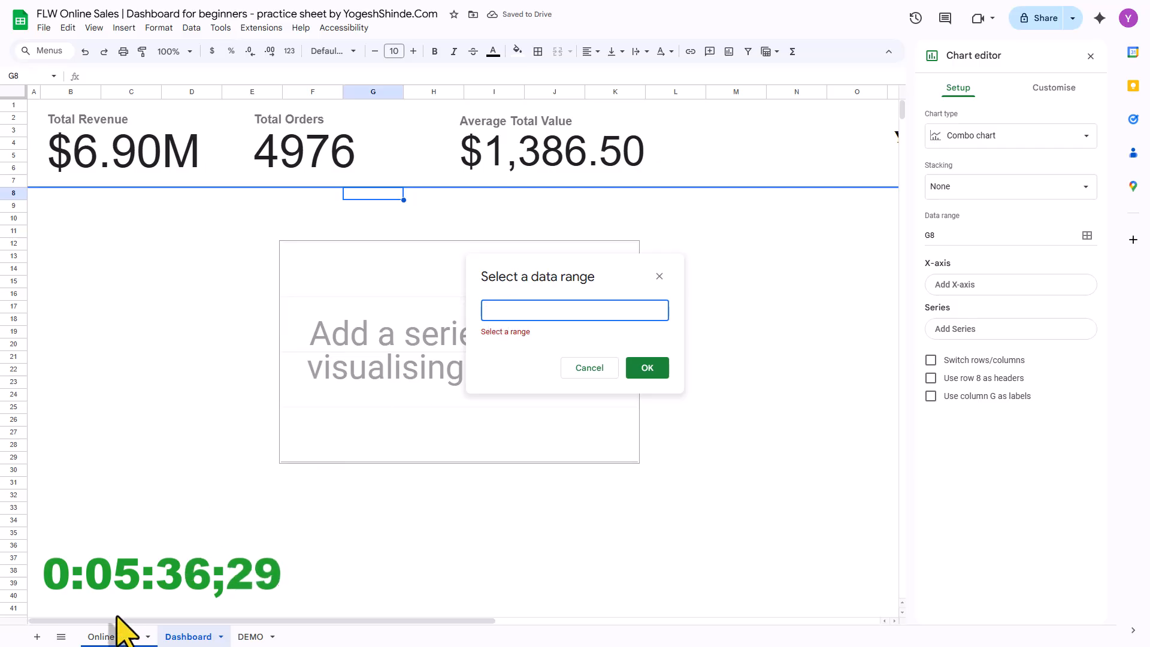
{"action": "left_click", "coordinate": [105, 637]}
{"action": "left_click", "coordinate": [542, 92]}
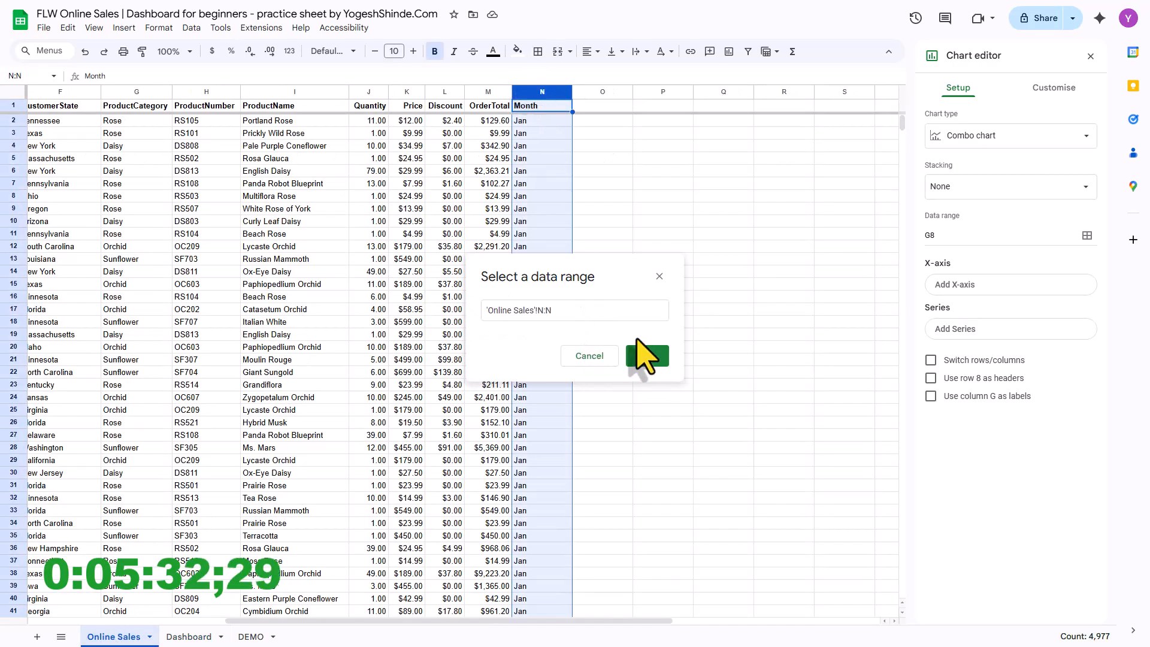
{"action": "left_click", "coordinate": [652, 357]}
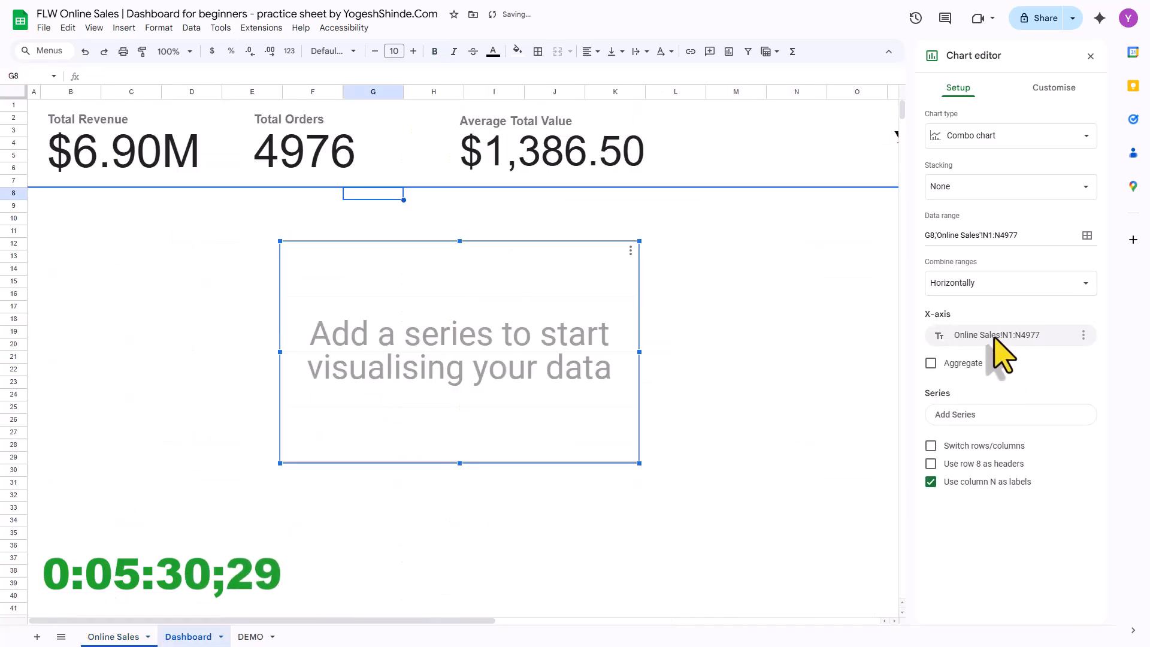
- Add the OrderTotal column M of Online Sales as the chart's series and aggregate the values by month
{"action": "left_click", "coordinate": [953, 414]}
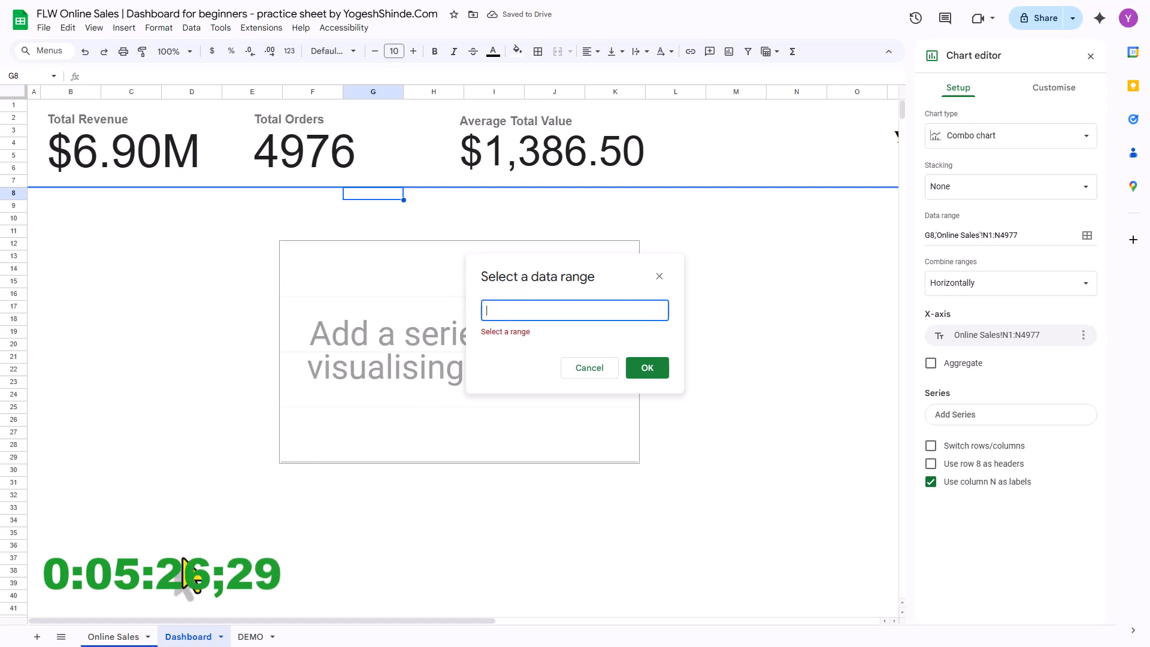
{"action": "left_click", "coordinate": [99, 636]}
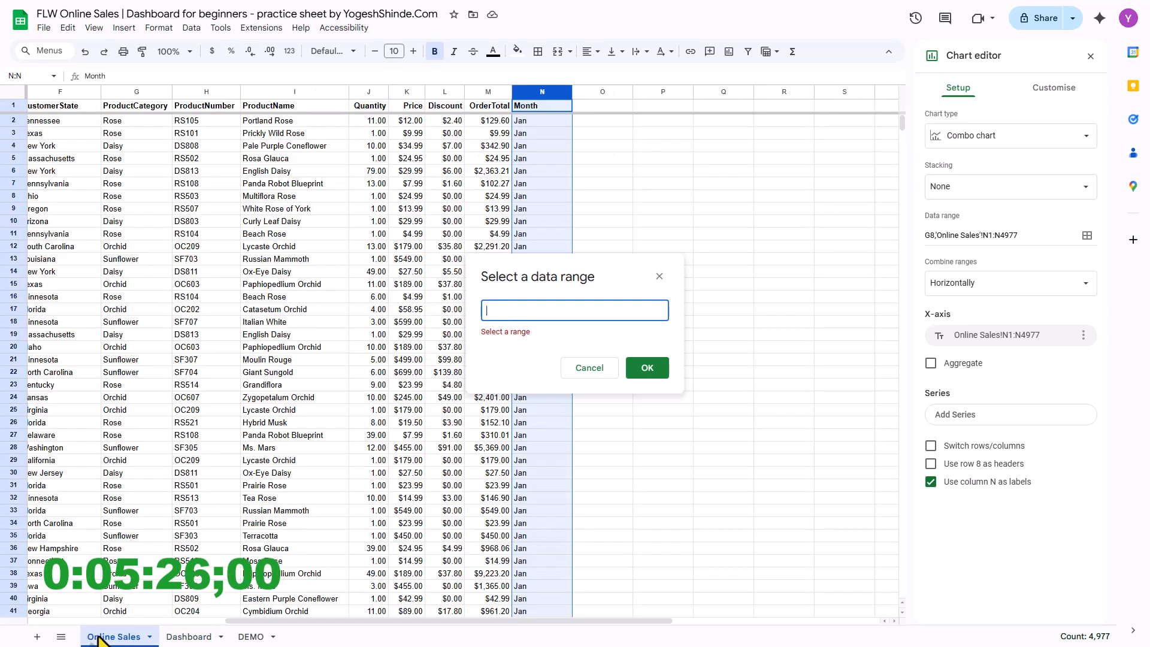
{"action": "left_click", "coordinate": [488, 92]}
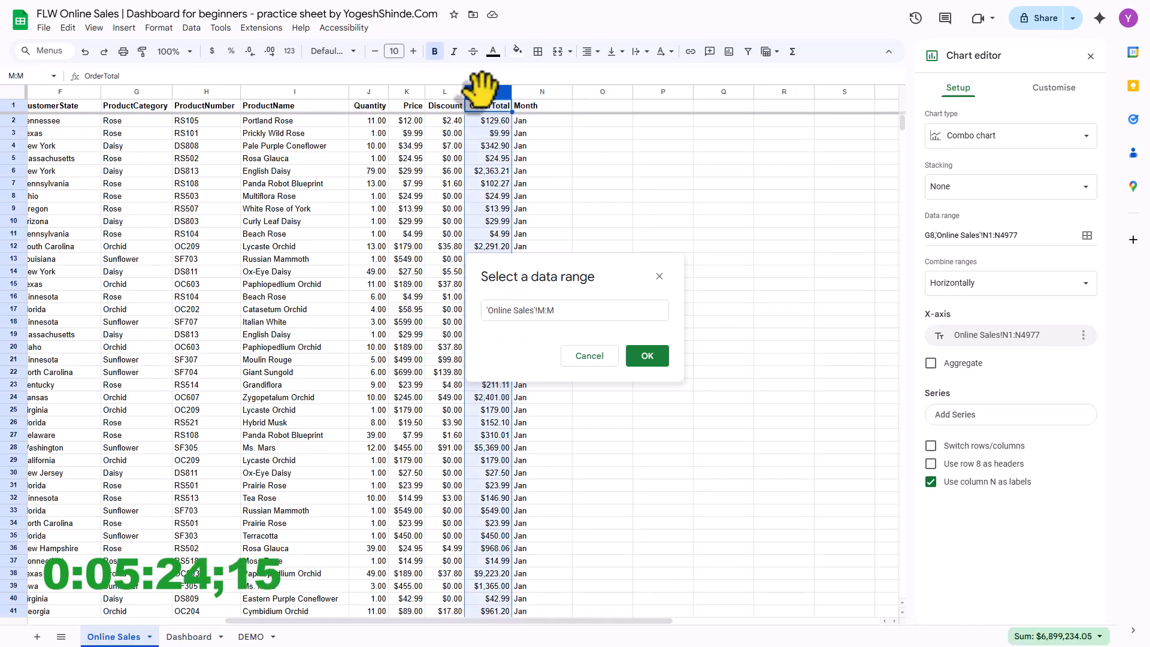
{"action": "left_click", "coordinate": [648, 355]}
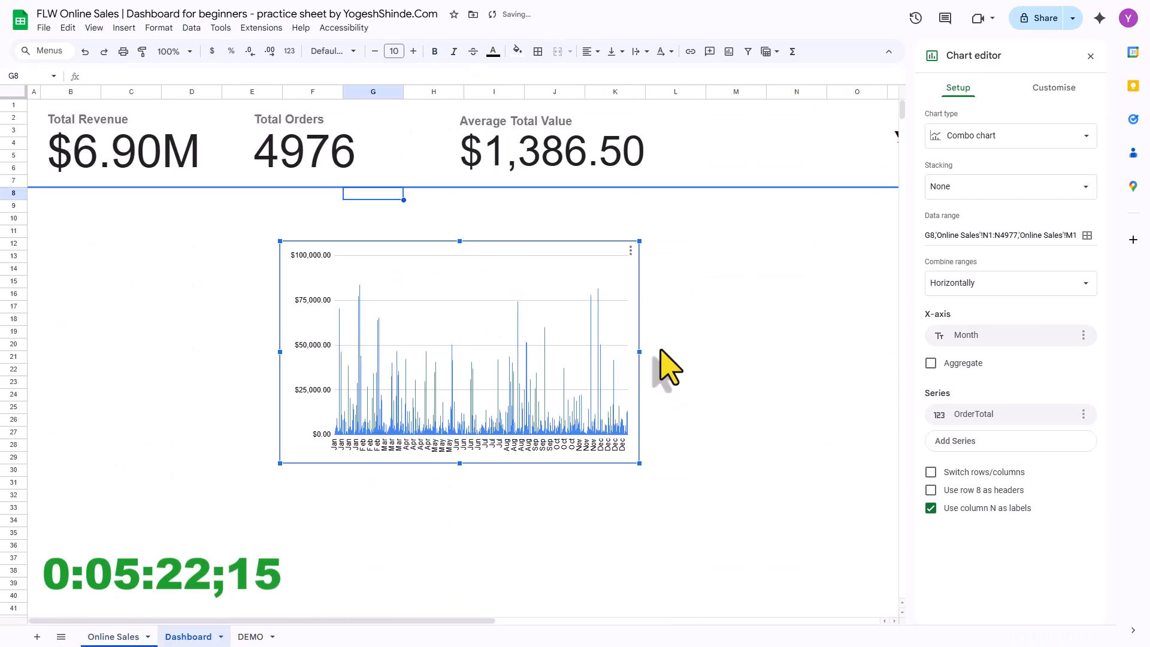
{"action": "left_click", "coordinate": [931, 364]}
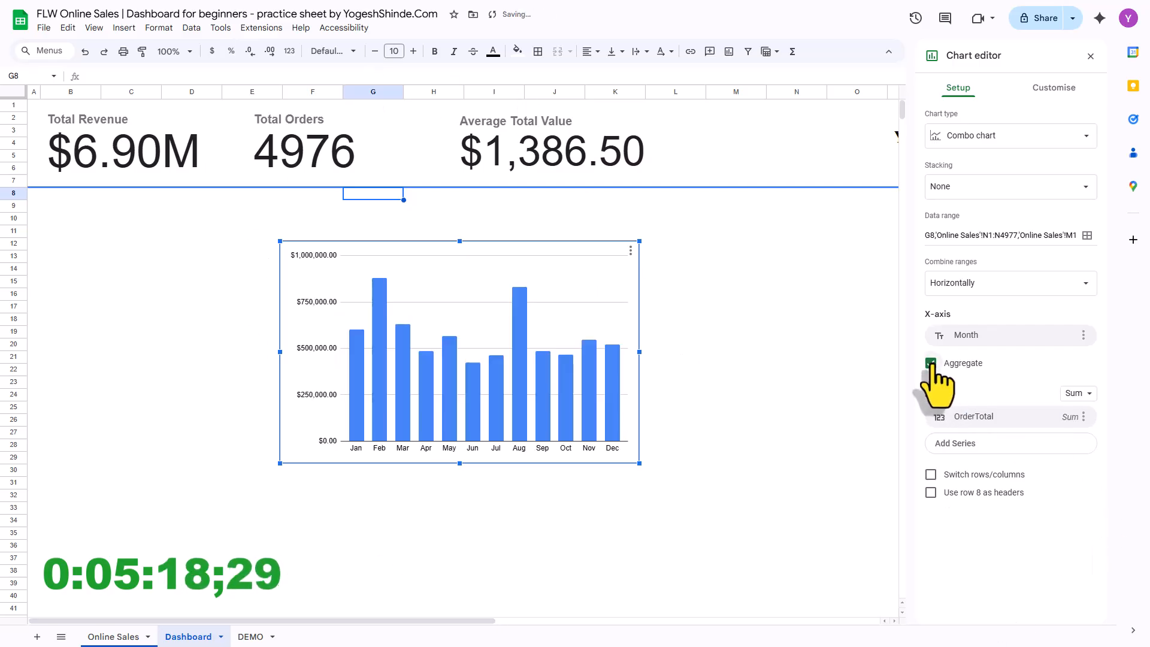
- Change the monthly order total chart to a smooth line chart and move it just below the Total Revenue and Total Orders scorecards
{"action": "left_click", "coordinate": [1078, 137]}
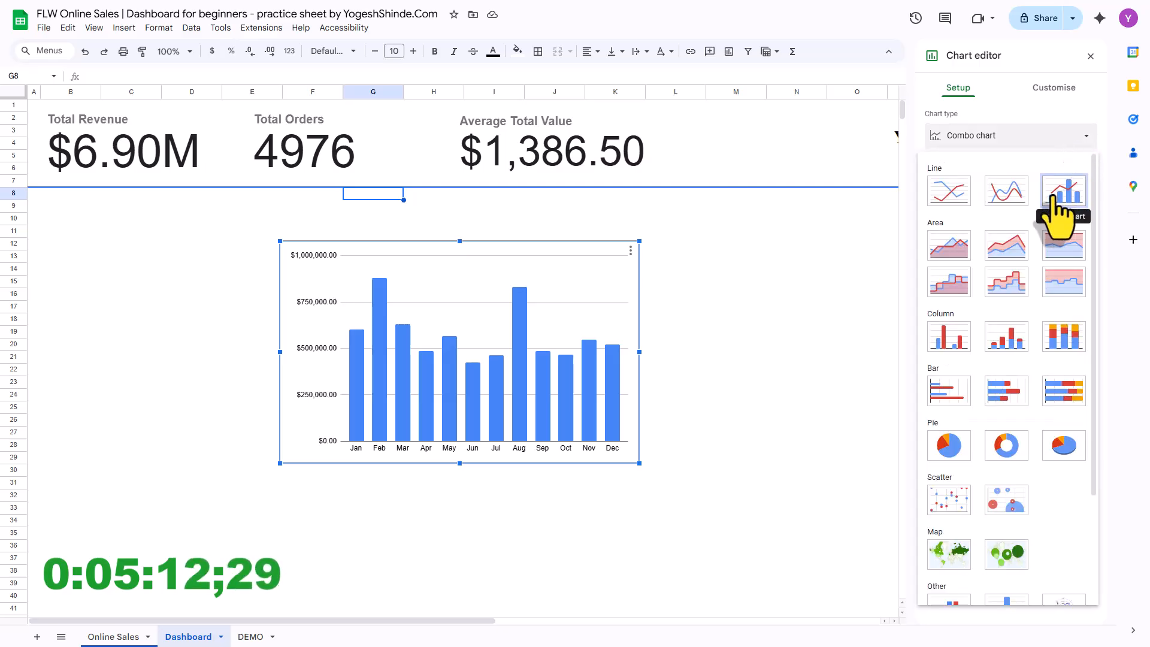
{"action": "left_click", "coordinate": [1007, 191]}
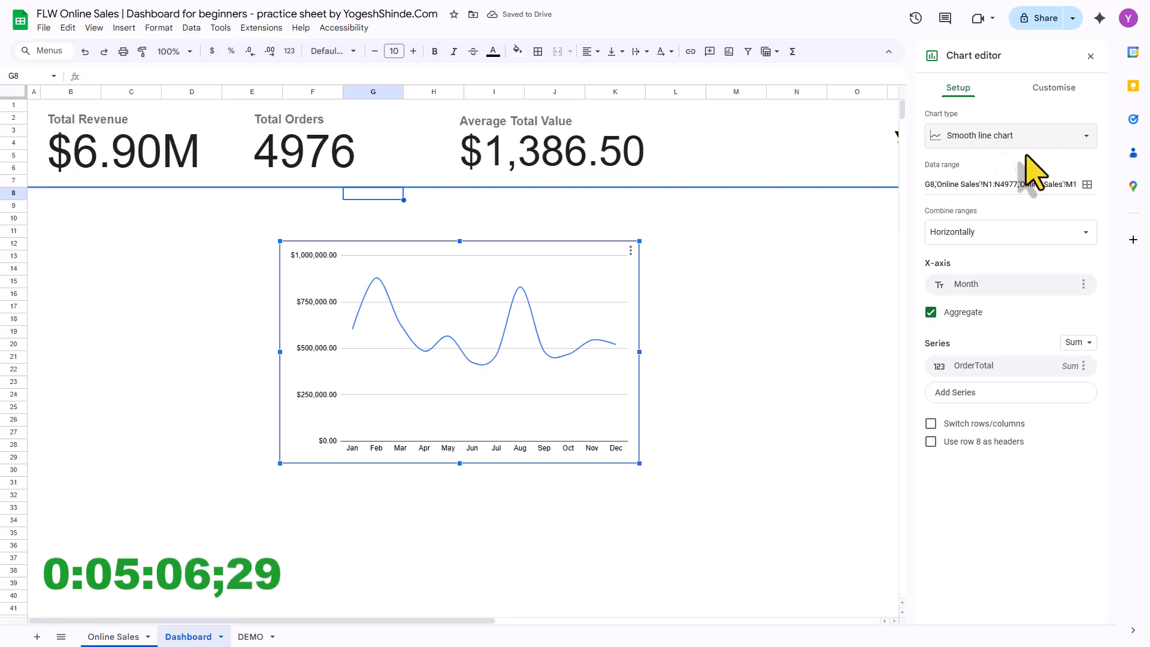
{"action": "left_click_drag", "start_coordinate": [410, 278], "coordinate": [158, 232]}
{"action": "left_click", "coordinate": [1048, 88]}
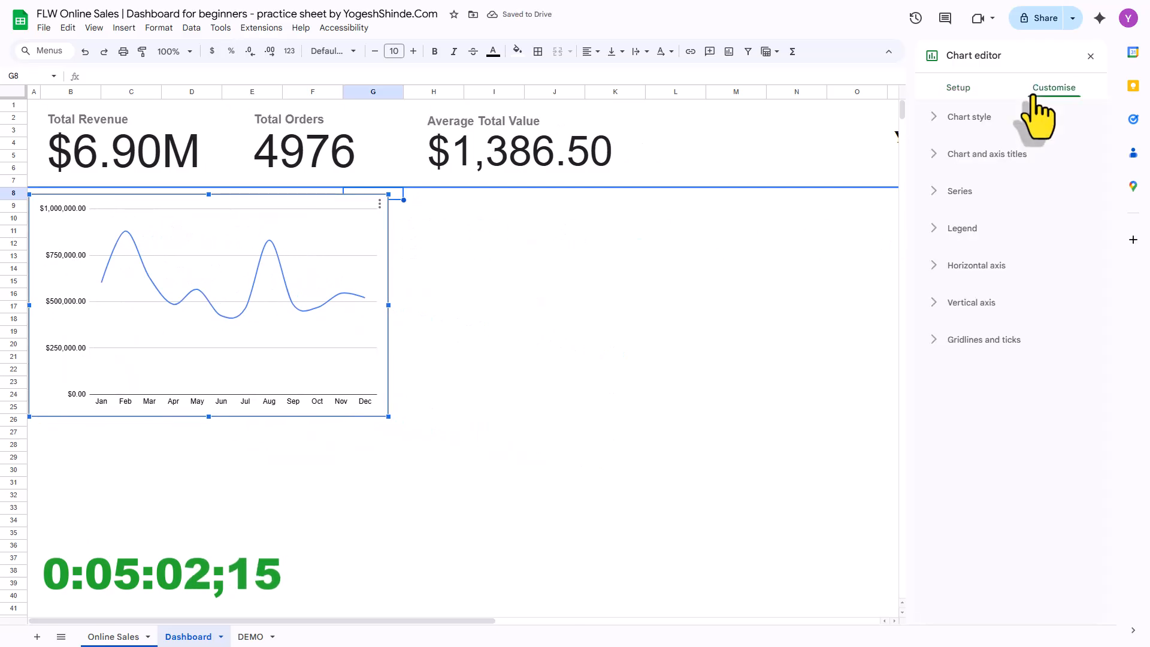
- Title the monthly line chart "Revenue Trend (Monthly)" and make the title bold
{"action": "left_click", "coordinate": [934, 157]}
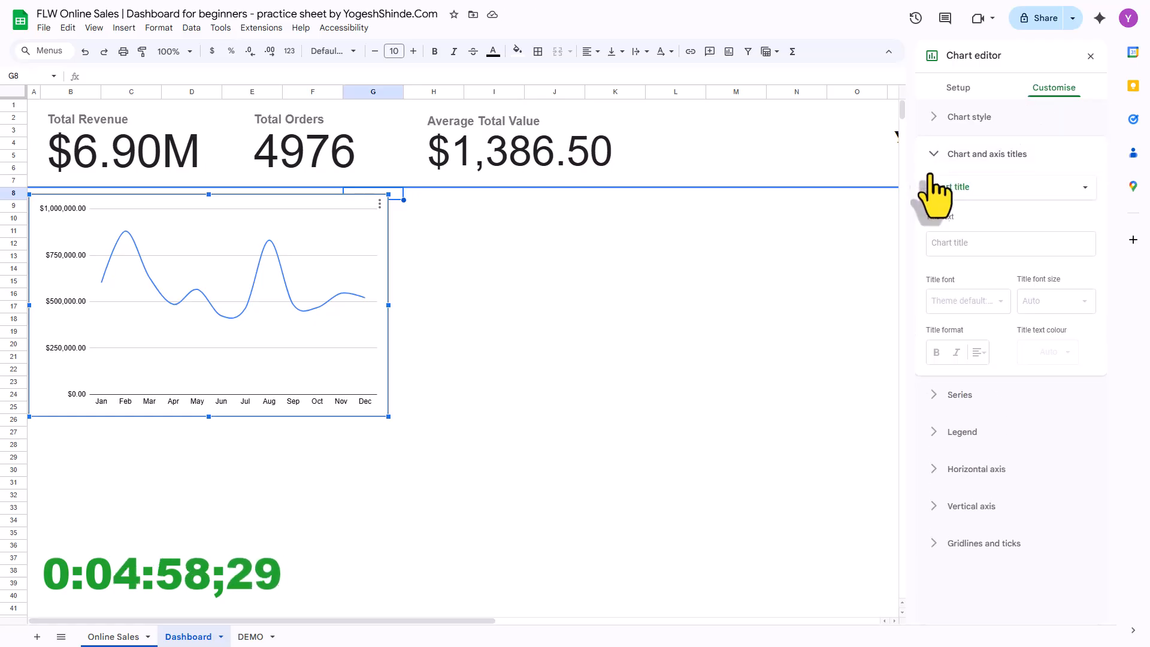
{"action": "left_click", "coordinate": [967, 243]}
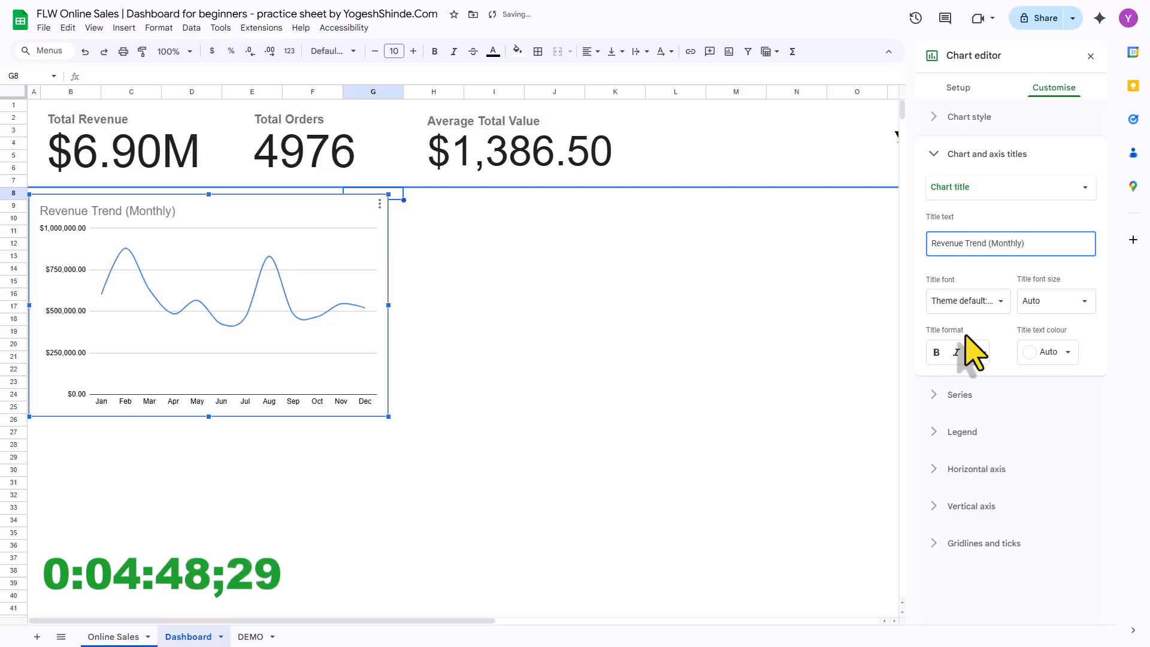
{"action": "left_click", "coordinate": [937, 353]}
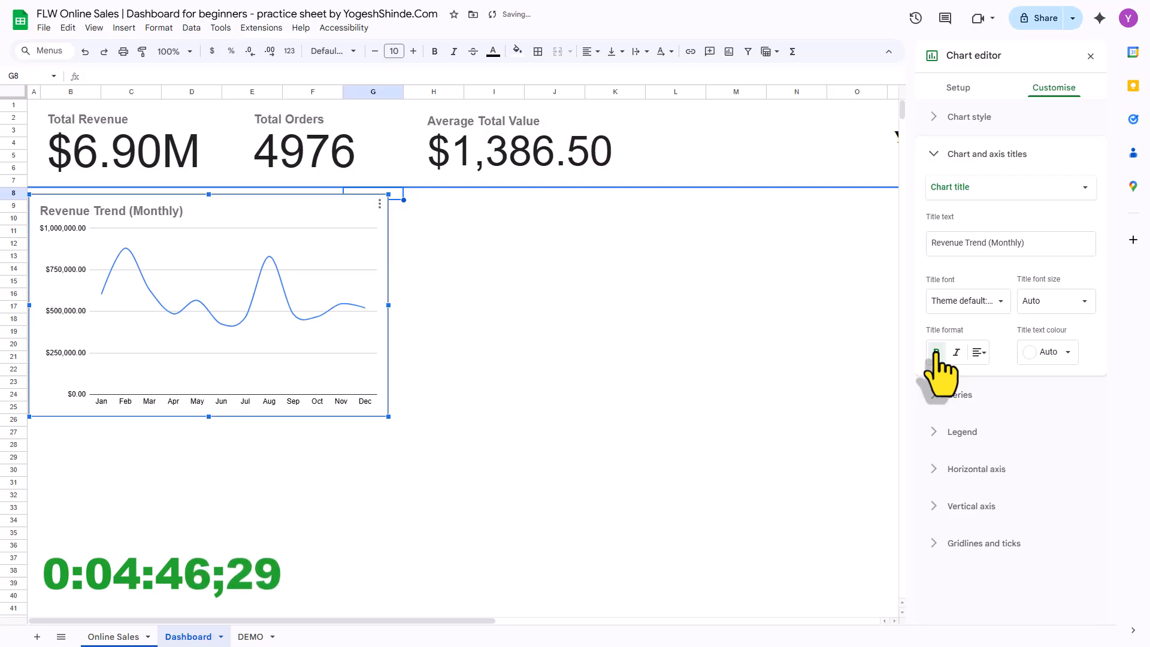
{"action": "left_click", "coordinate": [1091, 56]}
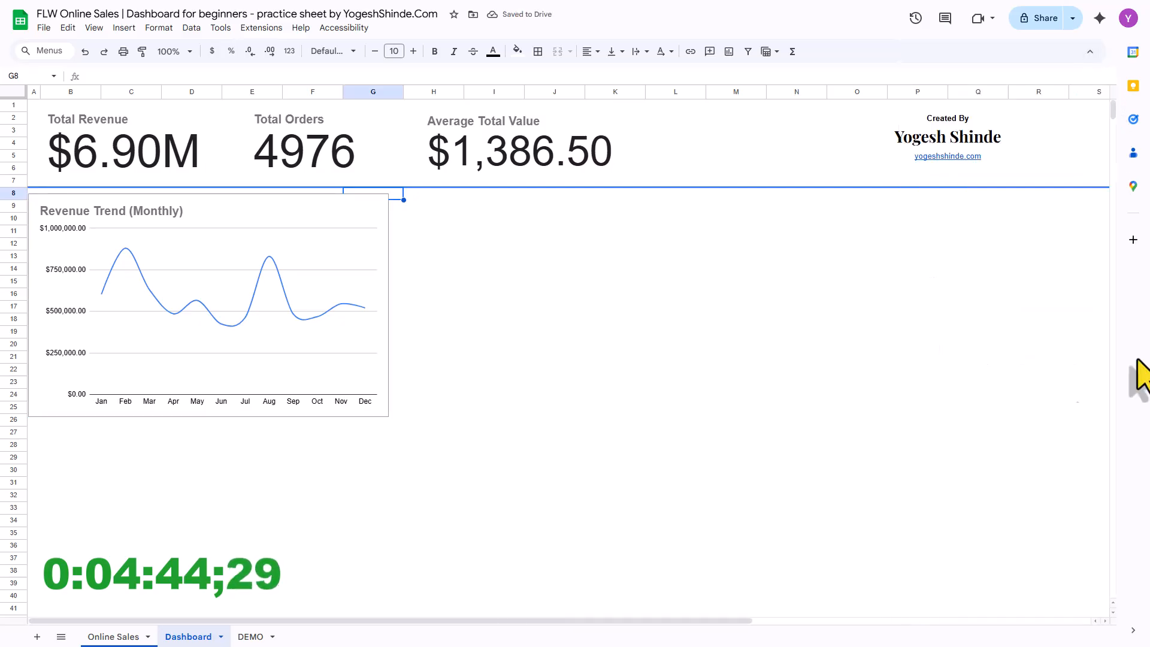
- Turn off the vertical axis major gridlines of the Revenue Trend chart and shrink the chart to end at column F, row 23
{"action": "left_click", "coordinate": [116, 332]}
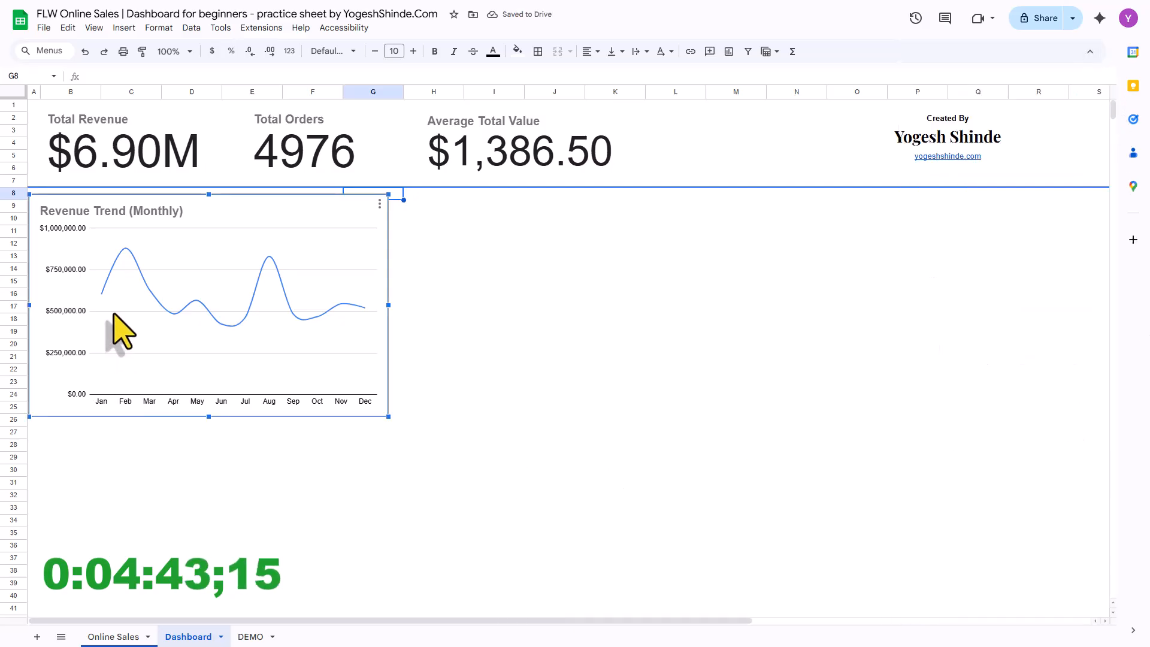
{"action": "double_click", "coordinate": [163, 229]}
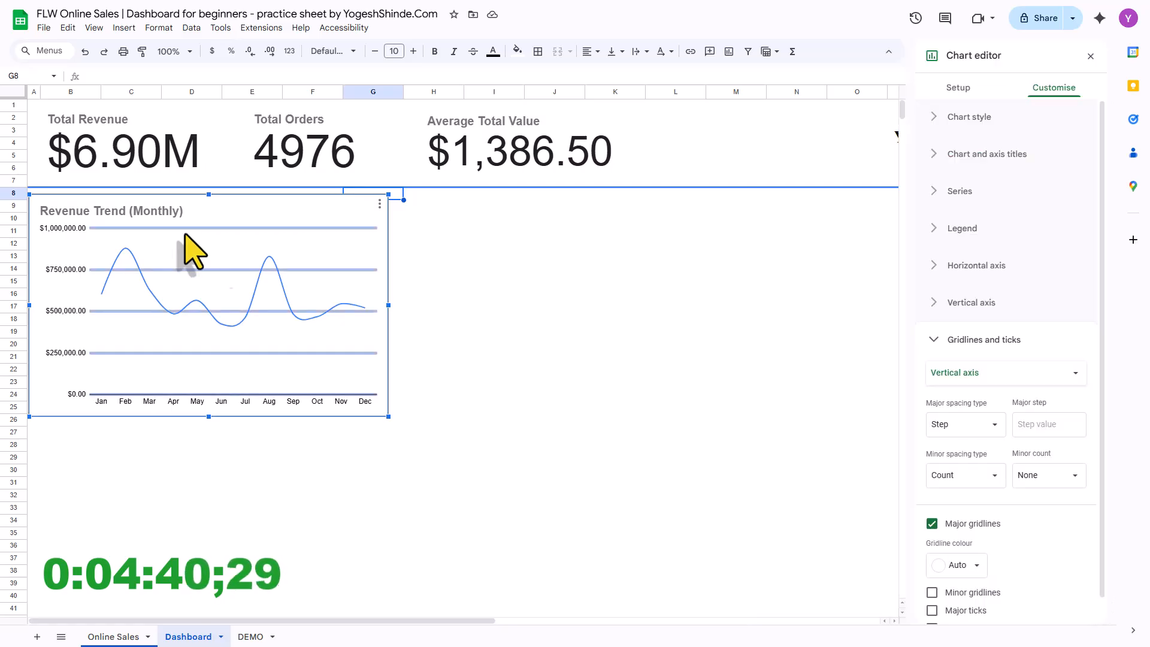
{"action": "left_click", "coordinate": [933, 525]}
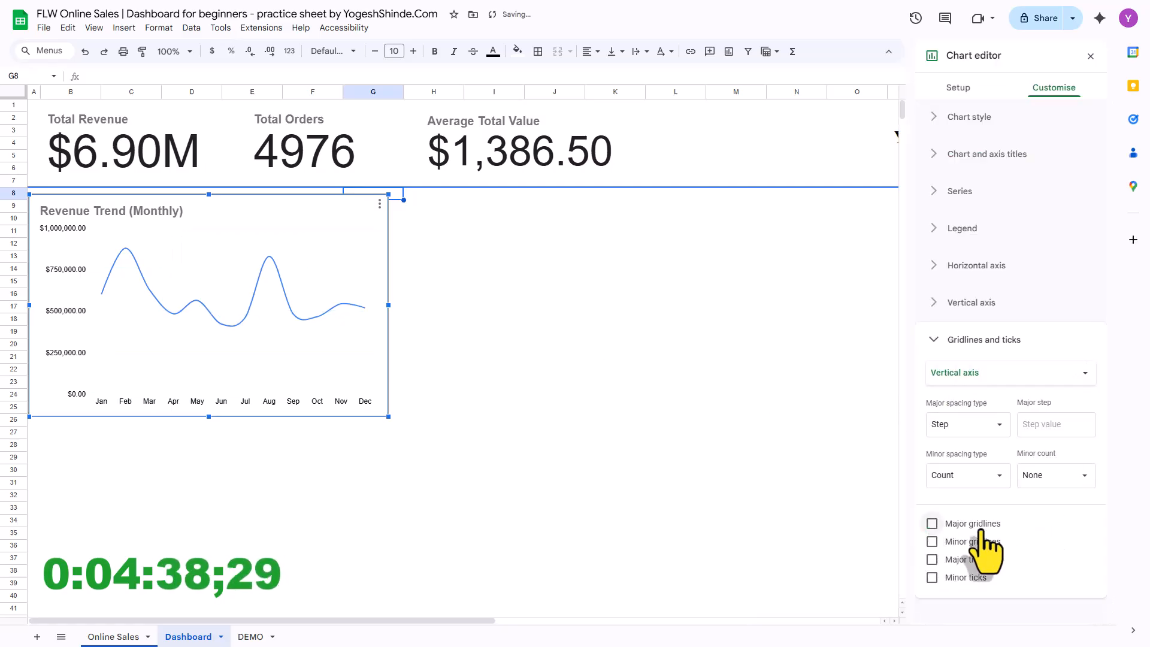
{"action": "left_click", "coordinate": [552, 243]}
{"action": "left_click", "coordinate": [337, 258]}
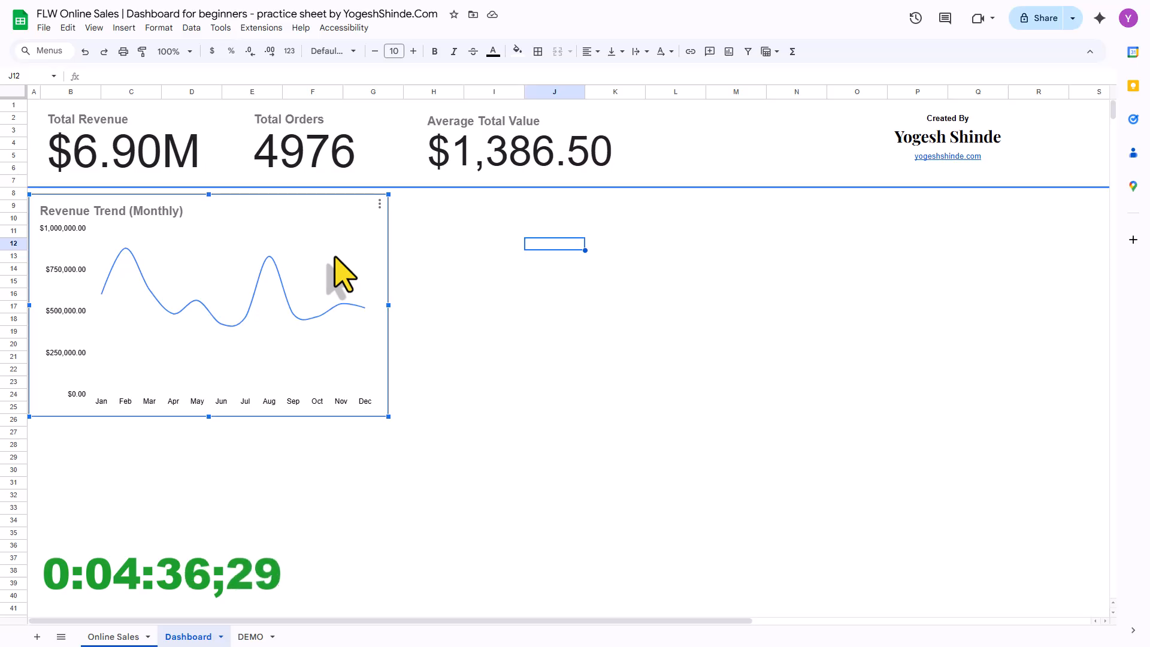
{"action": "left_click", "coordinate": [369, 280]}
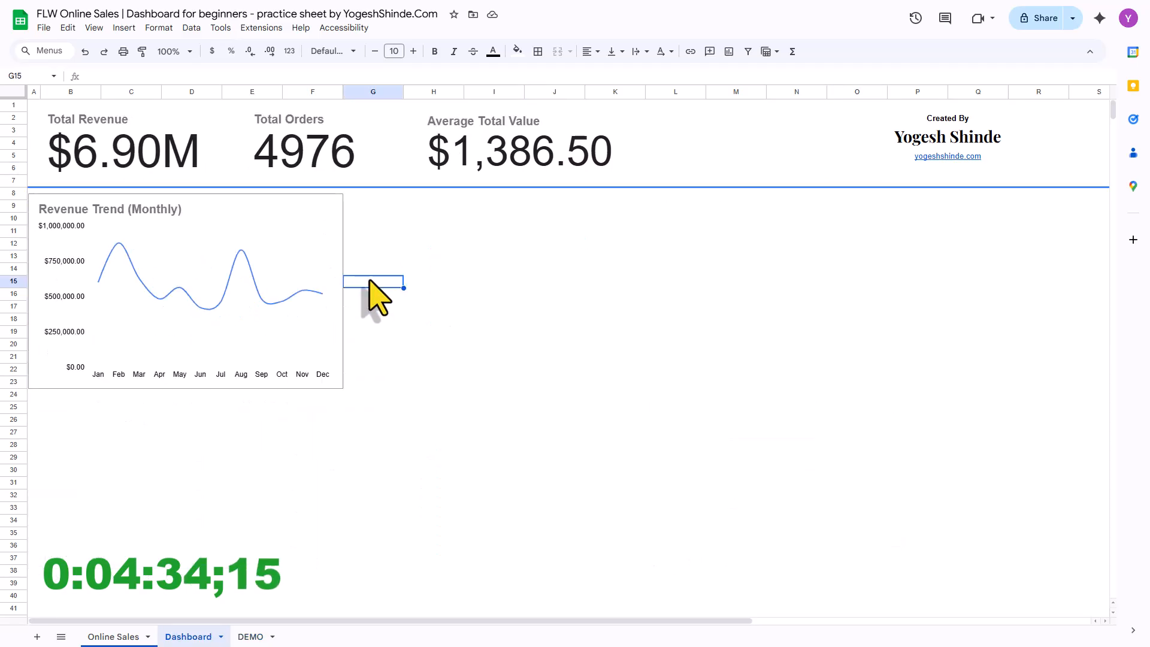
- Set the Revenue Trend (Monthly) chart's border colour to None
{"action": "left_click", "coordinate": [288, 255]}
{"action": "double_click", "coordinate": [289, 257]}
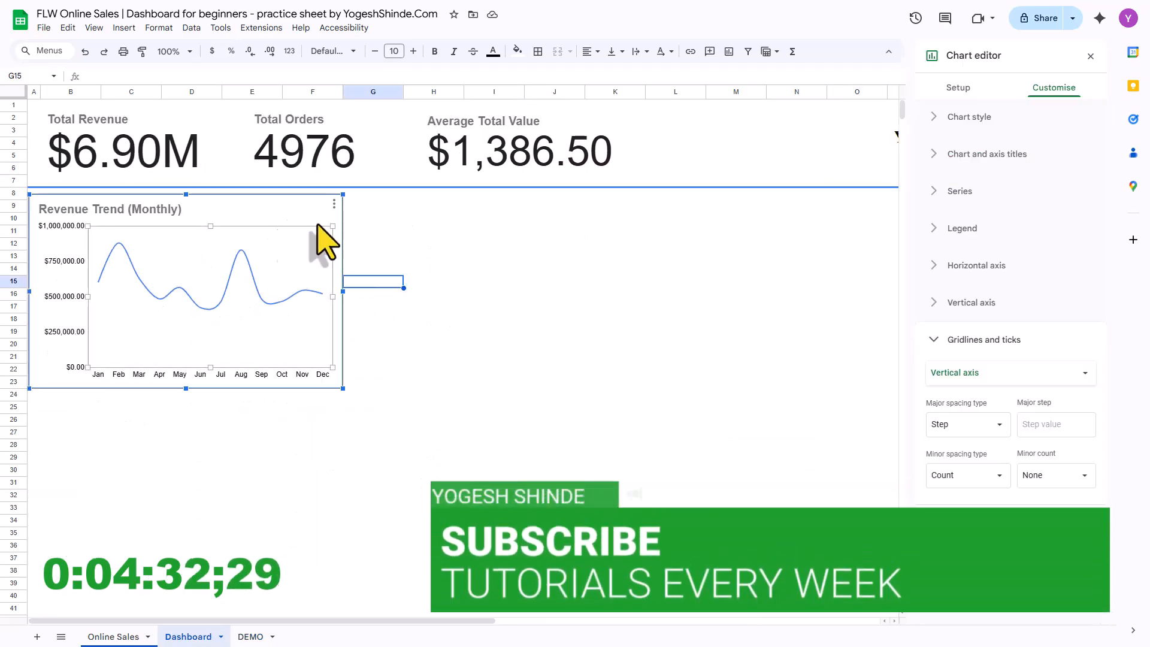
{"action": "left_click", "coordinate": [961, 91]}
{"action": "left_click", "coordinate": [1070, 91]}
{"action": "left_click", "coordinate": [932, 119]}
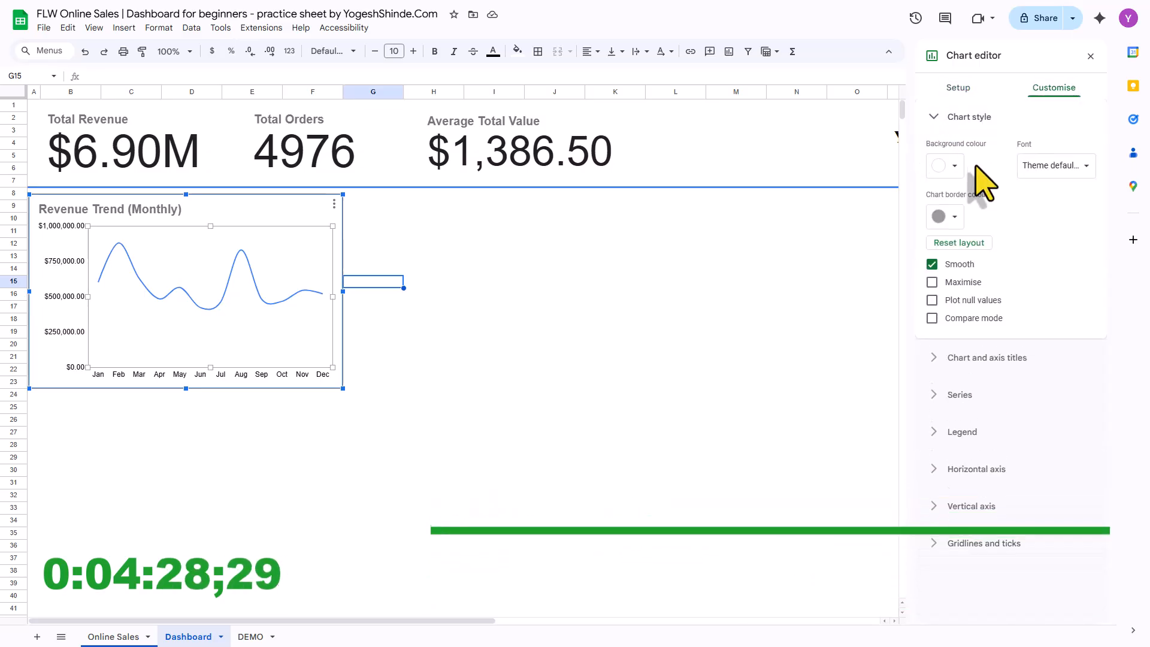
{"action": "left_click", "coordinate": [958, 215]}
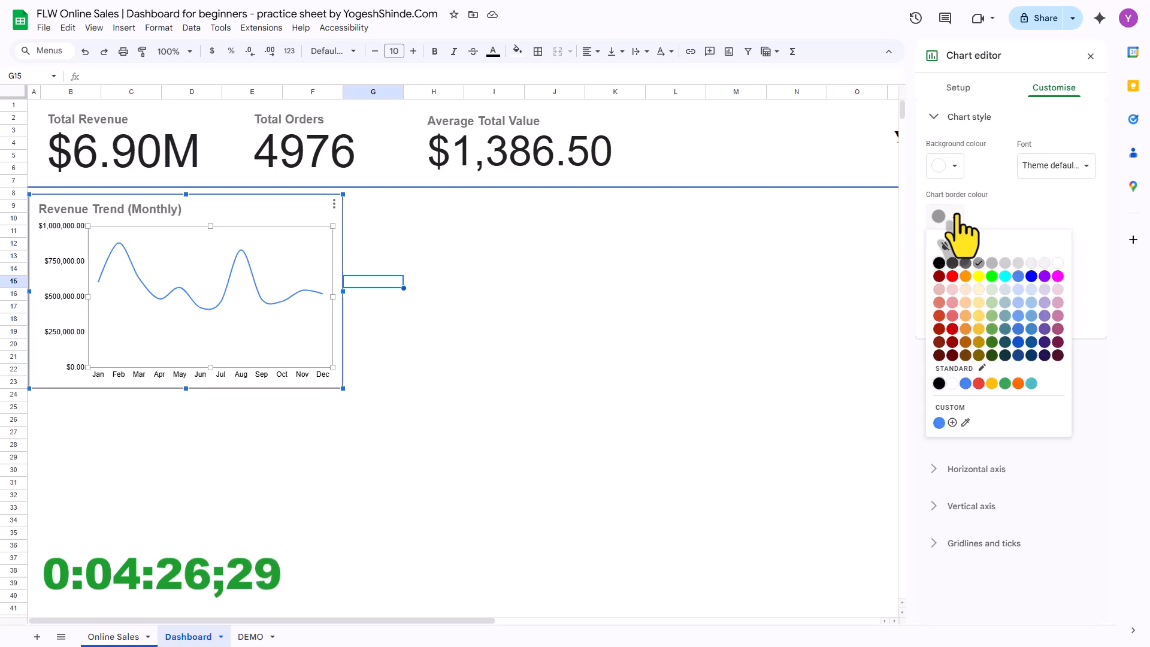
{"action": "left_click", "coordinate": [961, 248]}
{"action": "left_click", "coordinate": [1090, 55]}
{"action": "left_click", "coordinate": [467, 330]}
{"action": "left_click", "coordinate": [294, 286]}
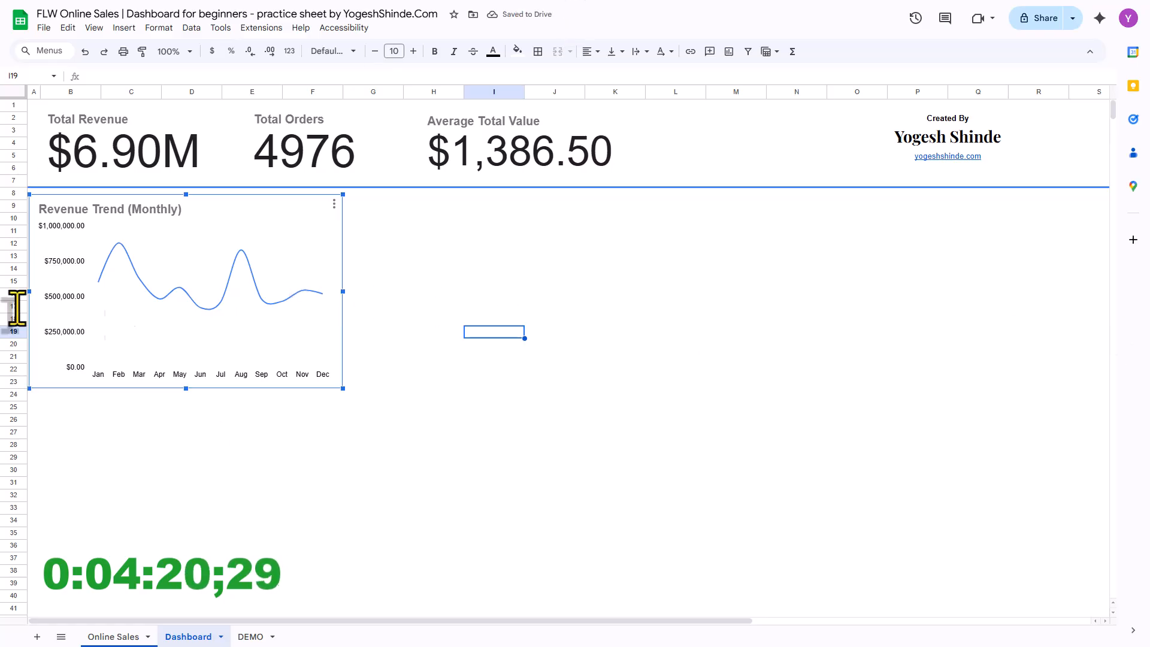
{"action": "left_click", "coordinate": [371, 294]}
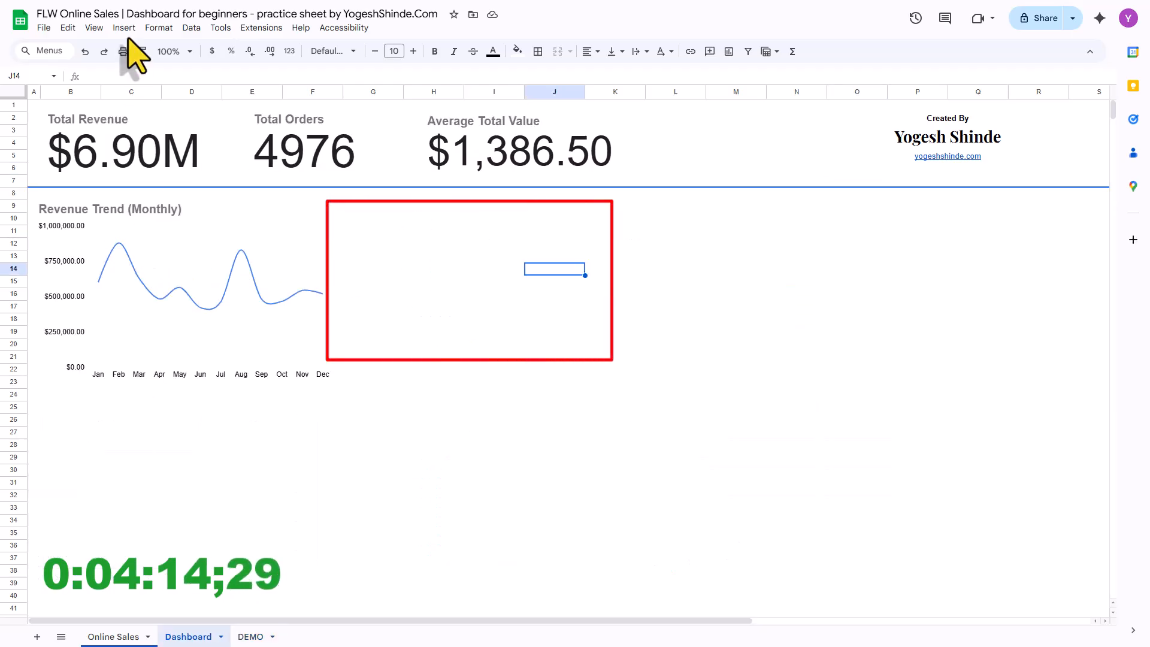
- Insert a new chart on the Dashboard sheet and set its type to Pie chart
{"action": "left_click", "coordinate": [124, 28]}
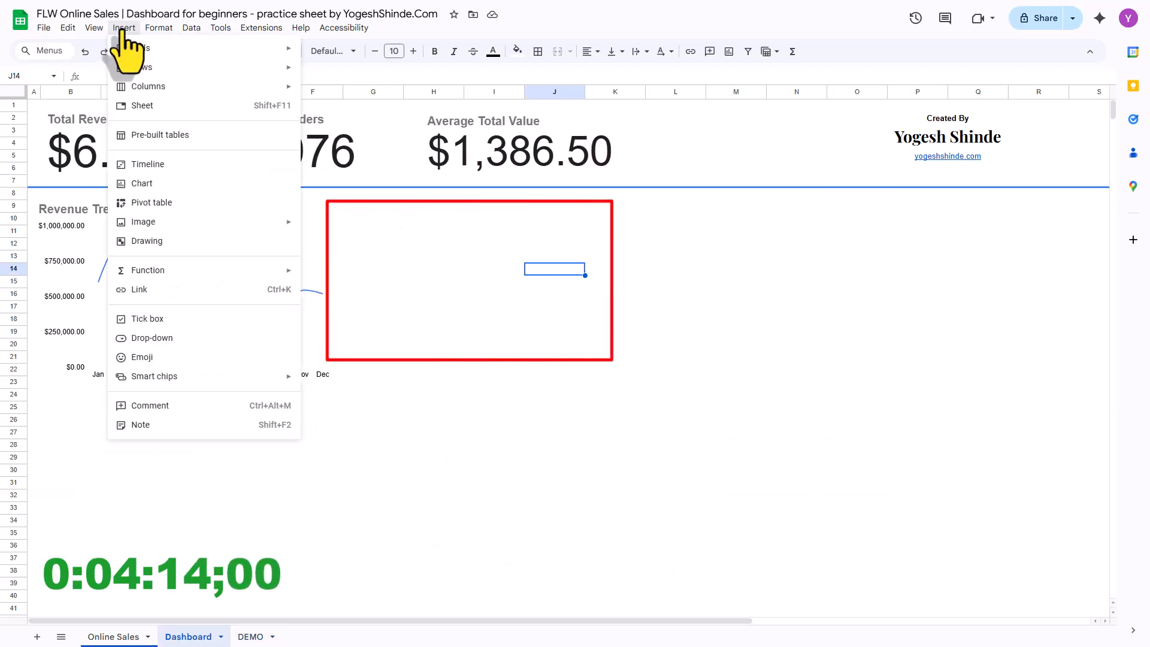
{"action": "left_click", "coordinate": [151, 188]}
{"action": "left_click", "coordinate": [1041, 141]}
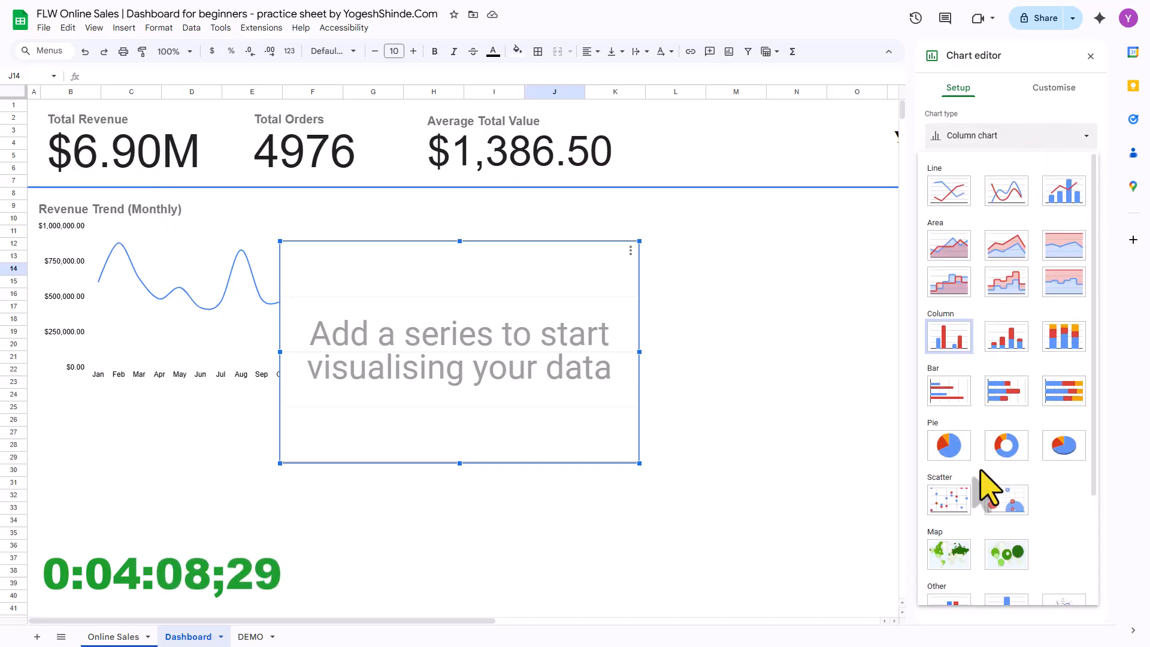
{"action": "left_click", "coordinate": [952, 443]}
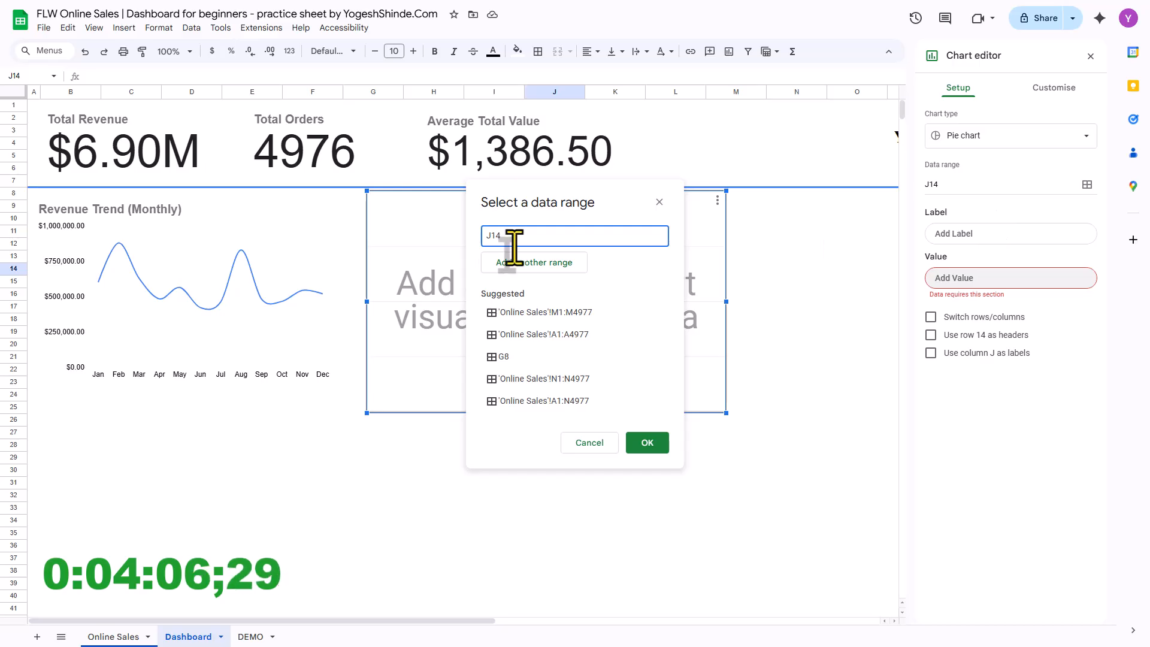
- Set the pie chart's data range to the whole OrderTotal column M of the Online Sales sheet
{"action": "left_click_drag", "start_coordinate": [537, 238], "coordinate": [450, 260]}
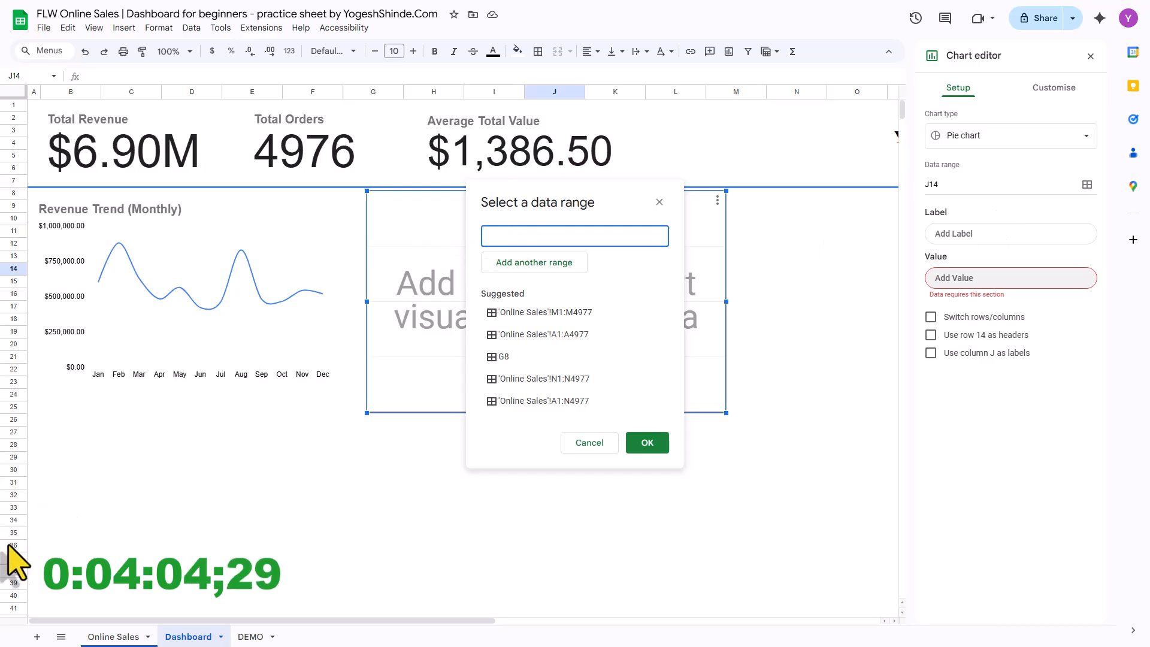
{"action": "left_click", "coordinate": [99, 637]}
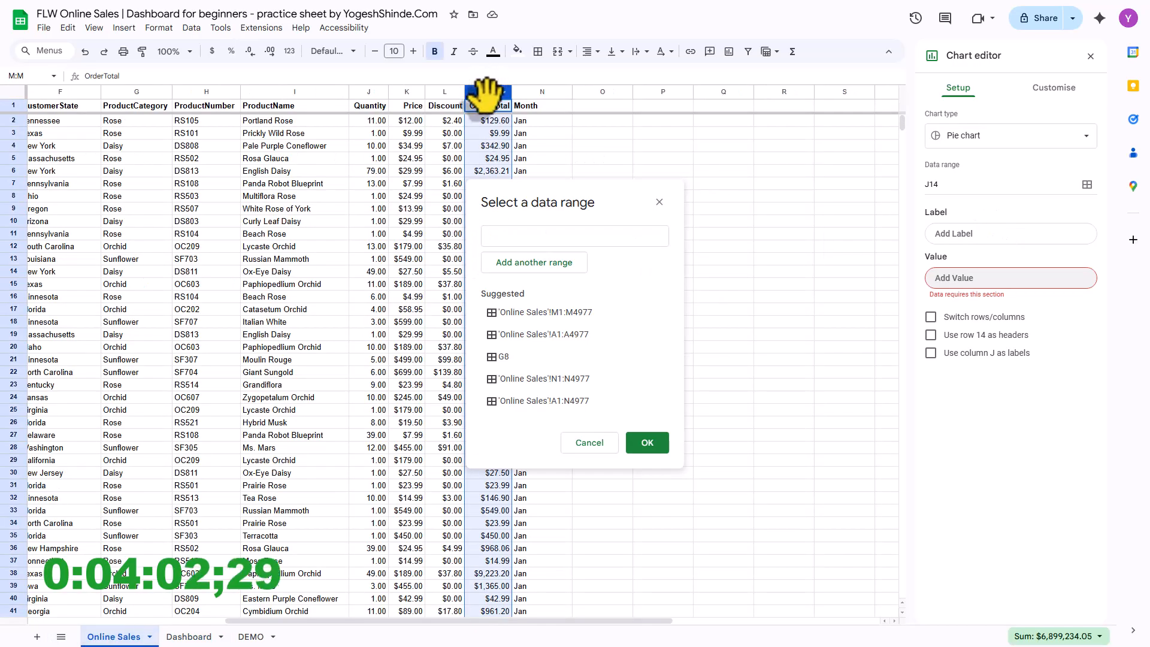
{"action": "left_click", "coordinate": [488, 92]}
{"action": "left_click", "coordinate": [644, 443]}
- Add the CustomerType column D of Online Sales as the pie chart's label and aggregate the values by it
{"action": "left_click", "coordinate": [950, 239]}
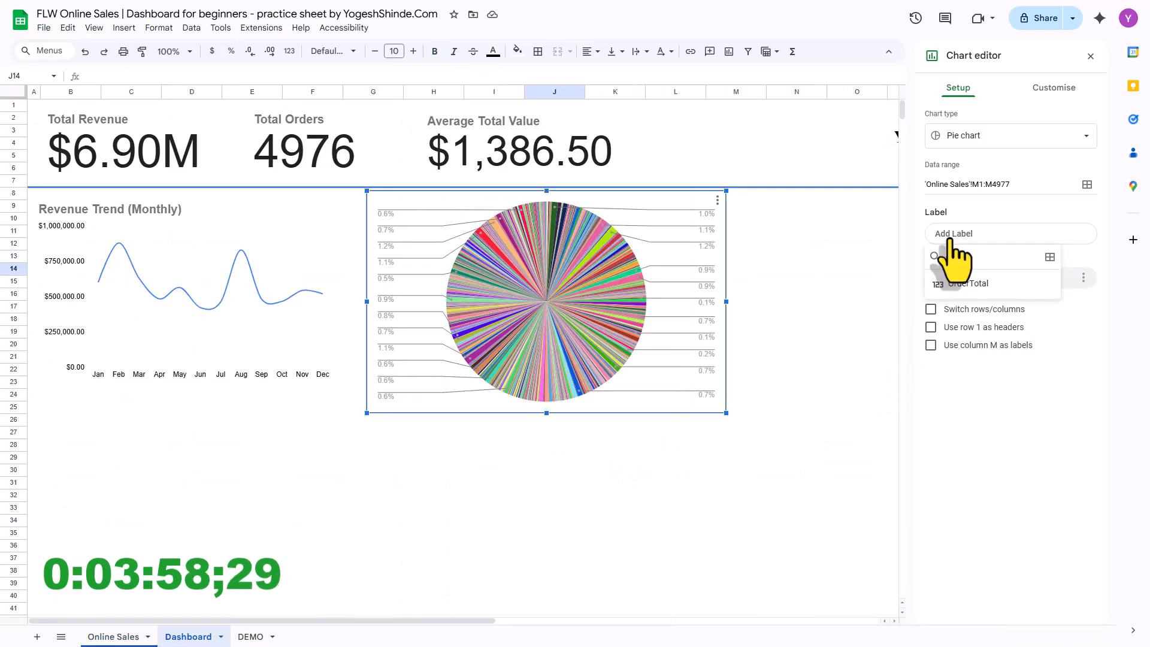
{"action": "left_click", "coordinate": [1049, 257]}
{"action": "left_click", "coordinate": [113, 637]}
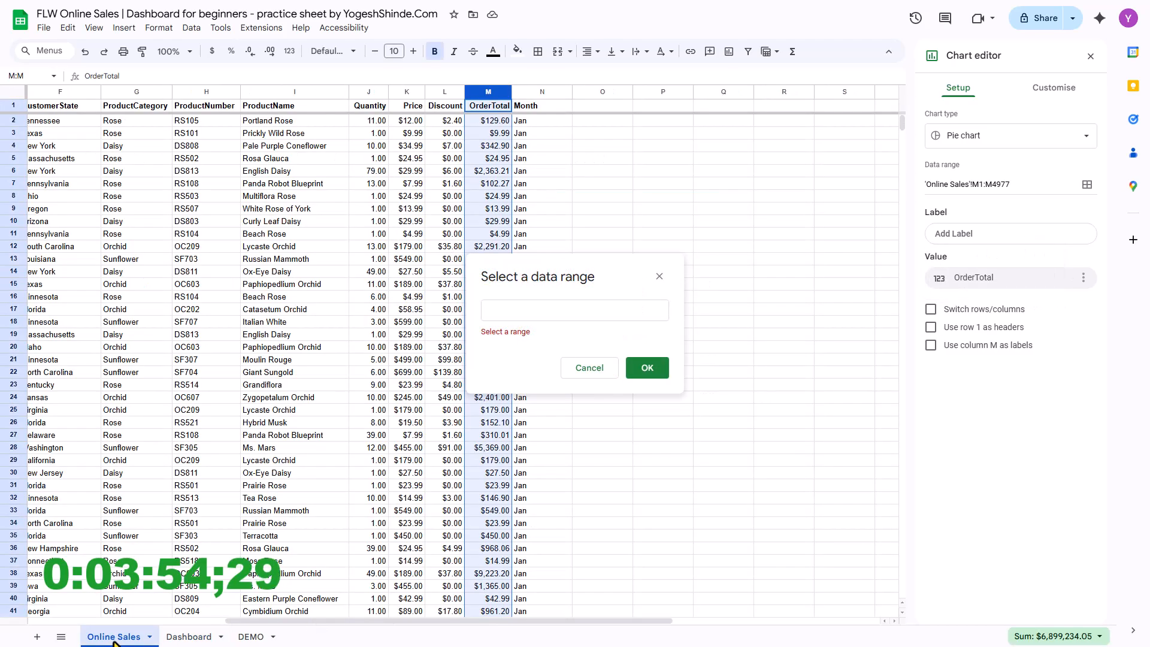
{"action": "left_click_drag", "start_coordinate": [585, 622], "coordinate": [231, 622]}
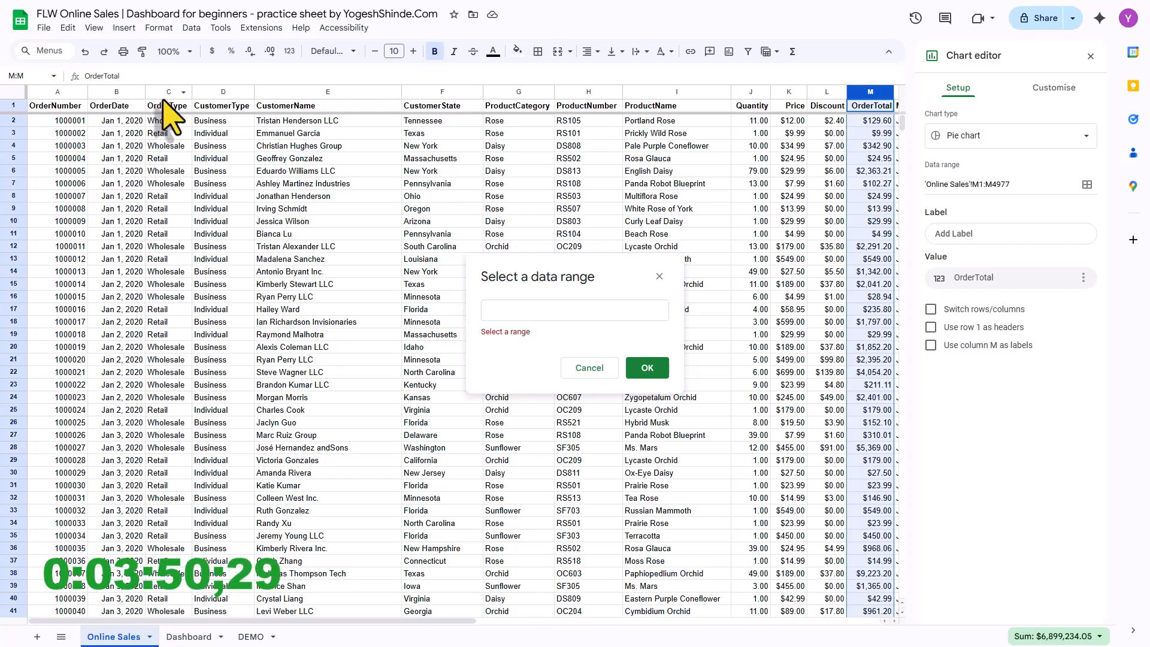
{"action": "left_click", "coordinate": [225, 92]}
{"action": "left_click", "coordinate": [650, 357]}
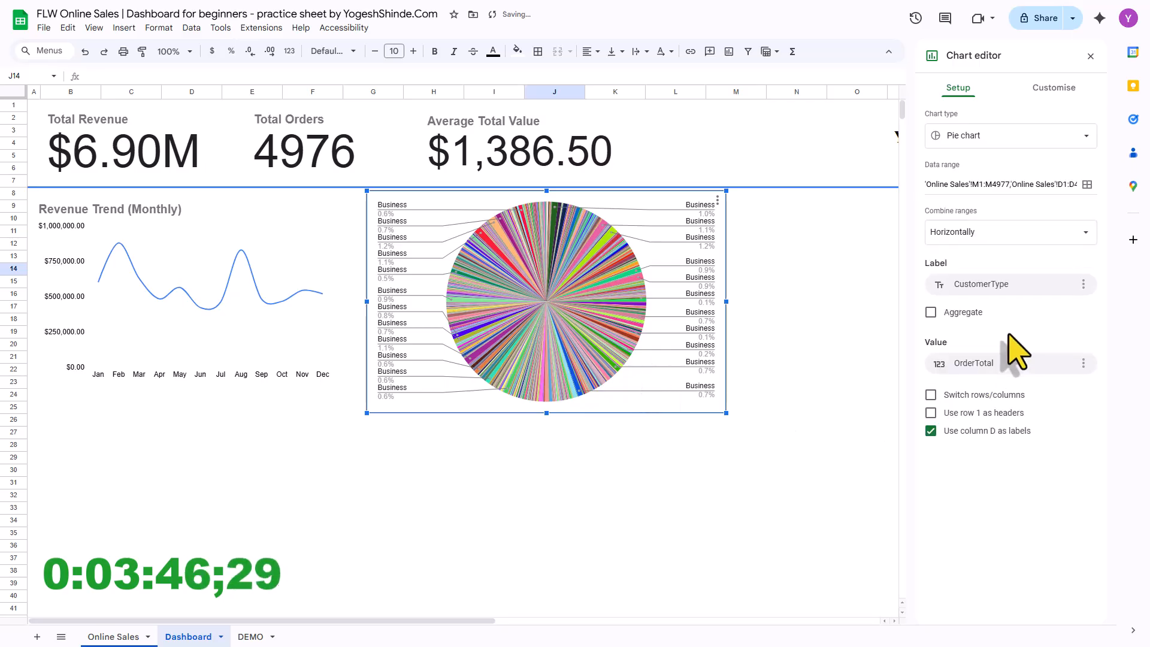
{"action": "left_click", "coordinate": [931, 312]}
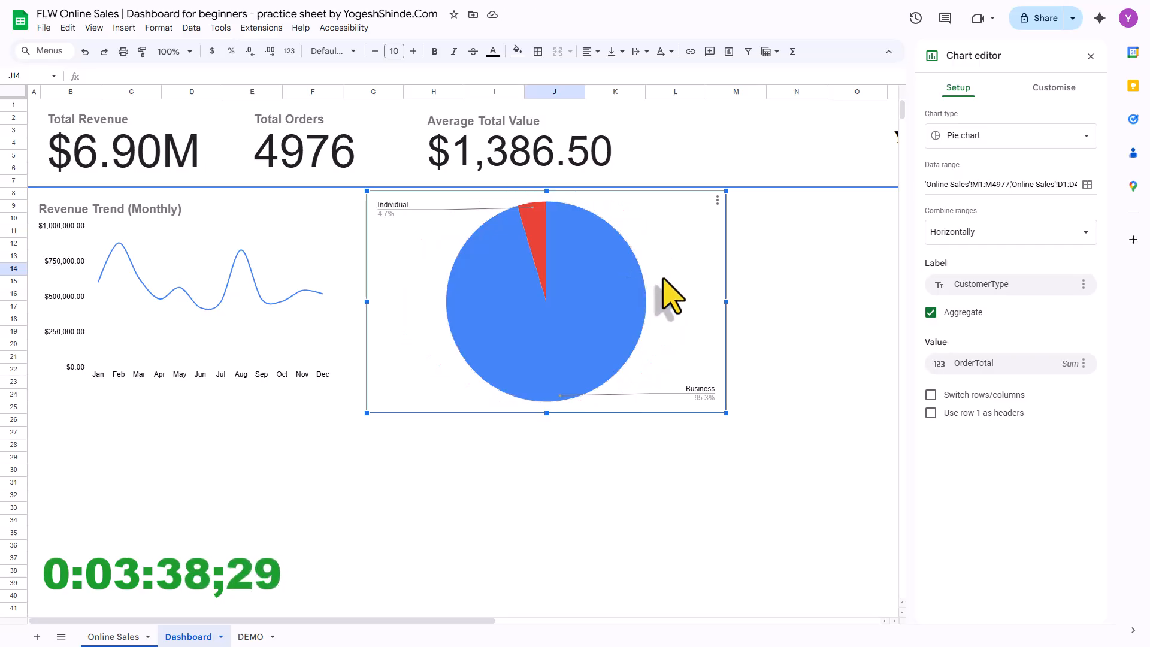
- Title the pie chart "Revenue By Customer Type" in the theme default font and make the title bold
{"action": "left_click", "coordinate": [1052, 90]}
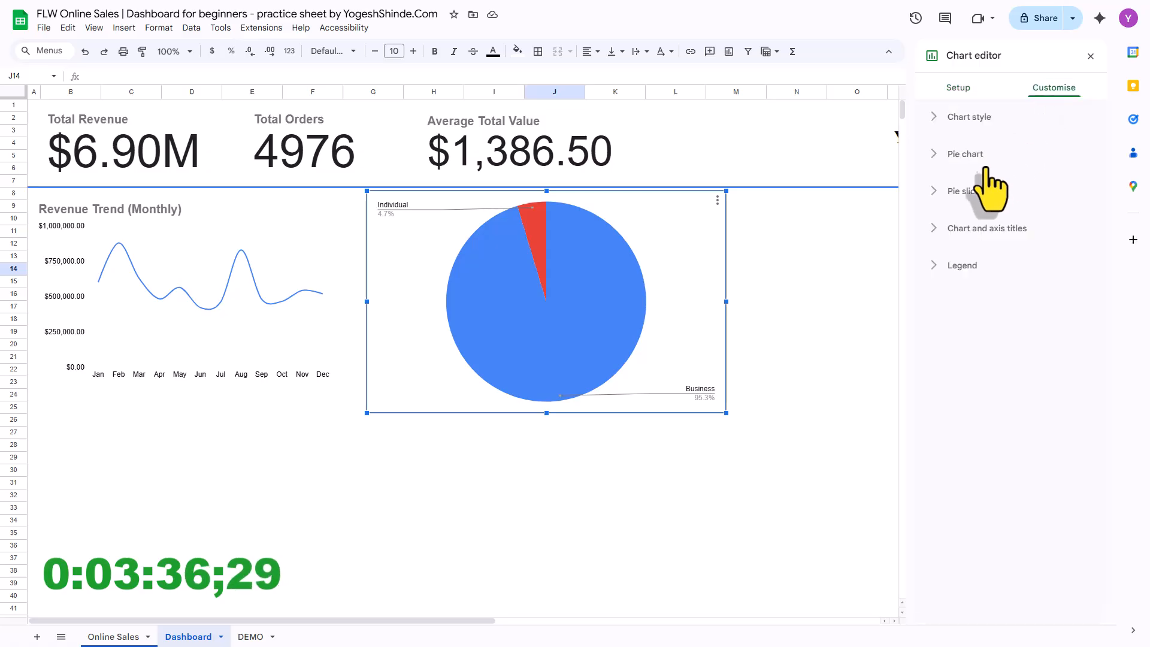
{"action": "left_click", "coordinate": [934, 235]}
{"action": "left_click", "coordinate": [952, 317]}
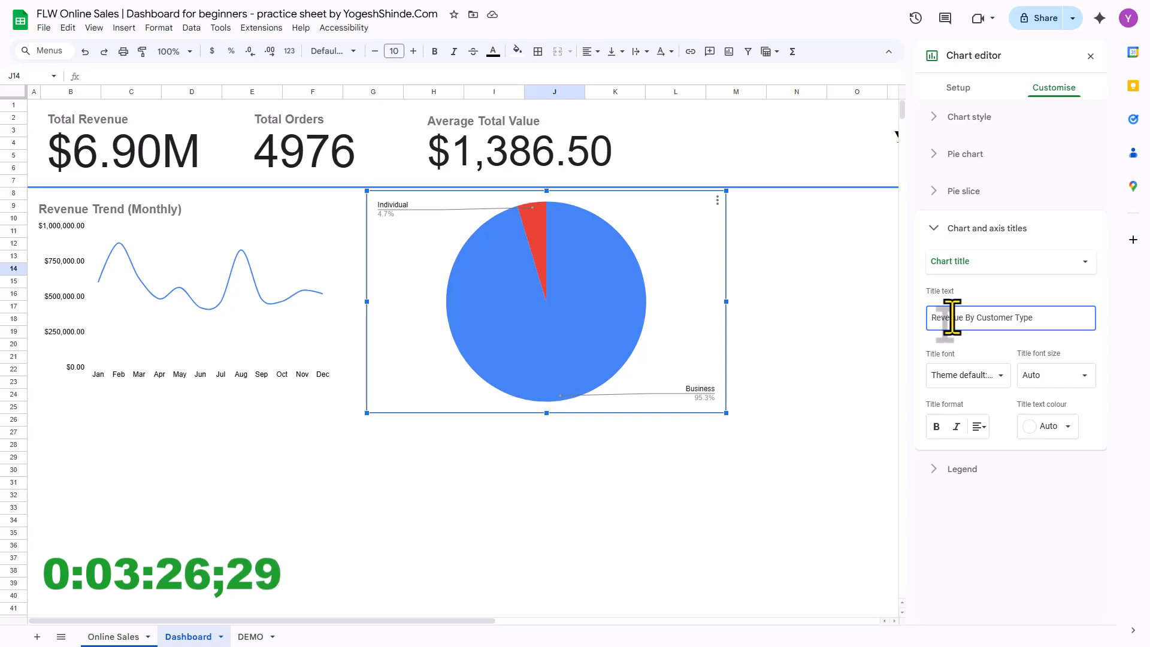
{"action": "left_click", "coordinate": [970, 374]}
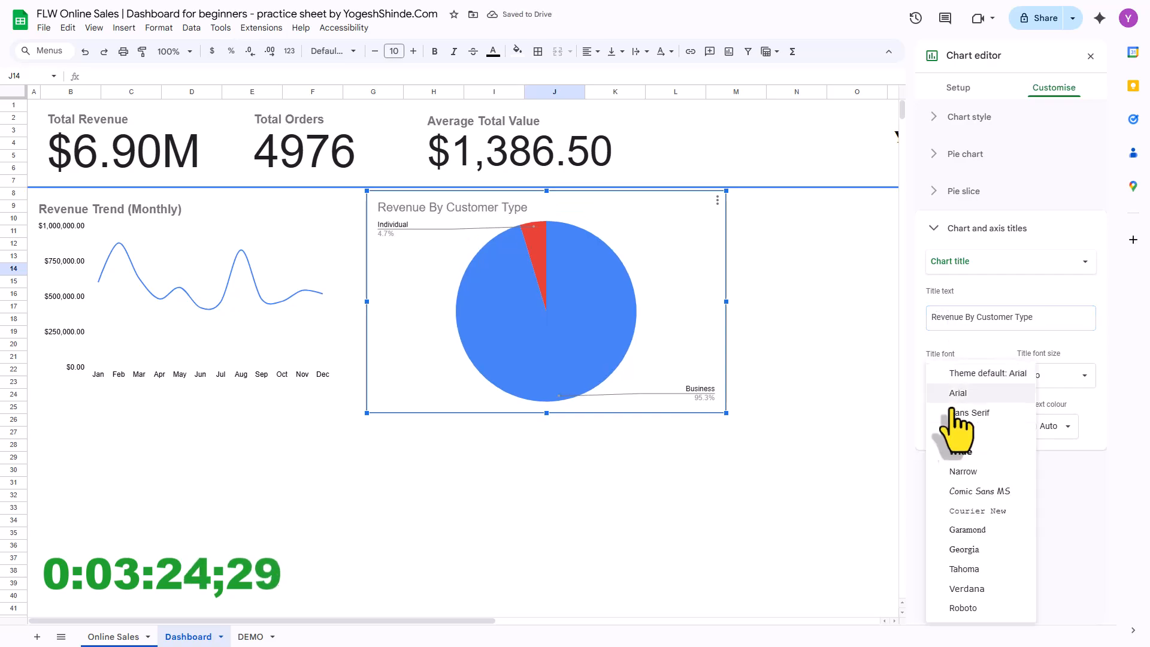
{"action": "left_click", "coordinate": [958, 373]}
{"action": "left_click", "coordinate": [936, 426]}
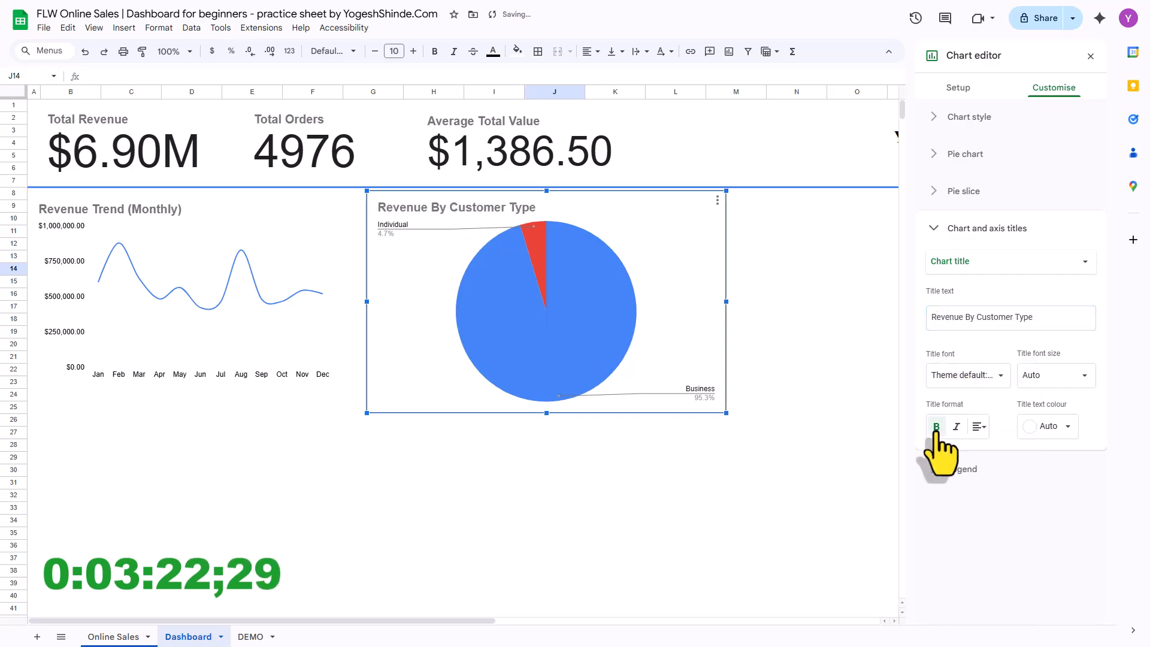
- Set the Revenue By Customer Type pie chart's border colour to None
{"action": "left_click", "coordinate": [958, 88]}
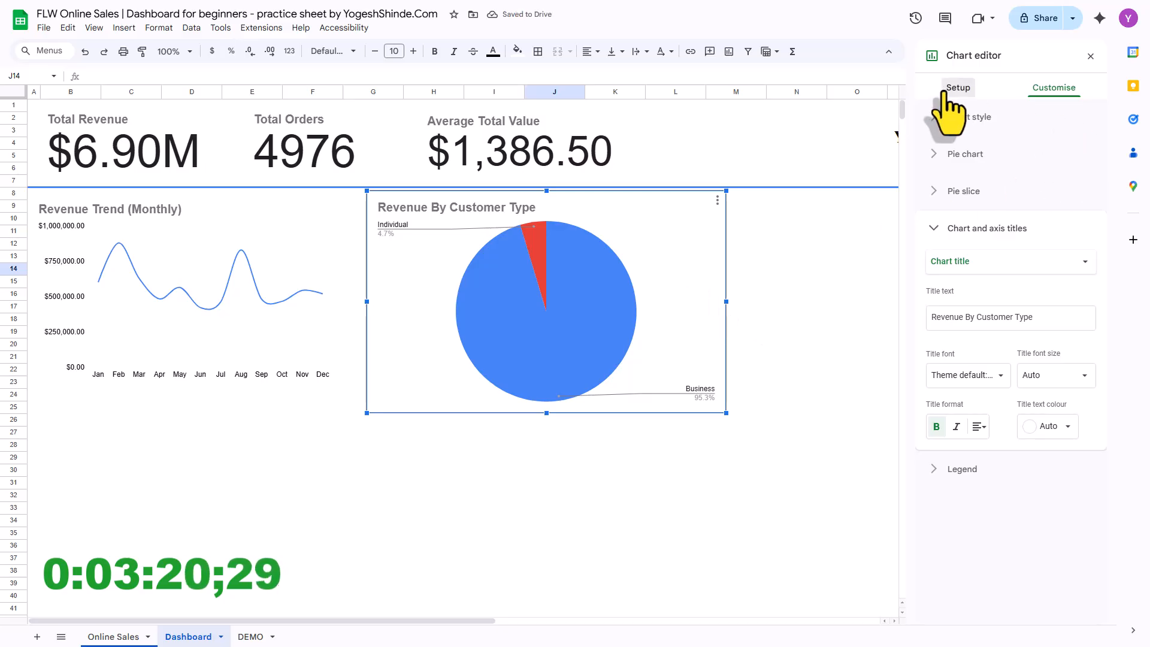
{"action": "left_click", "coordinate": [1054, 88]}
{"action": "left_click", "coordinate": [936, 120]}
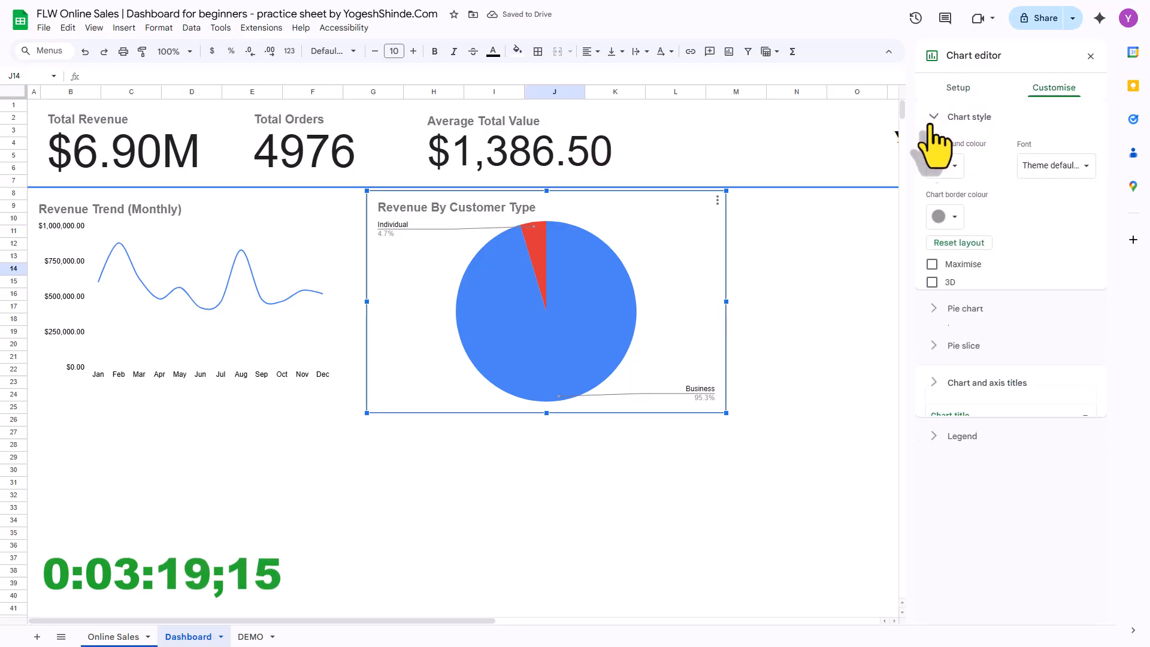
{"action": "left_click", "coordinate": [954, 220]}
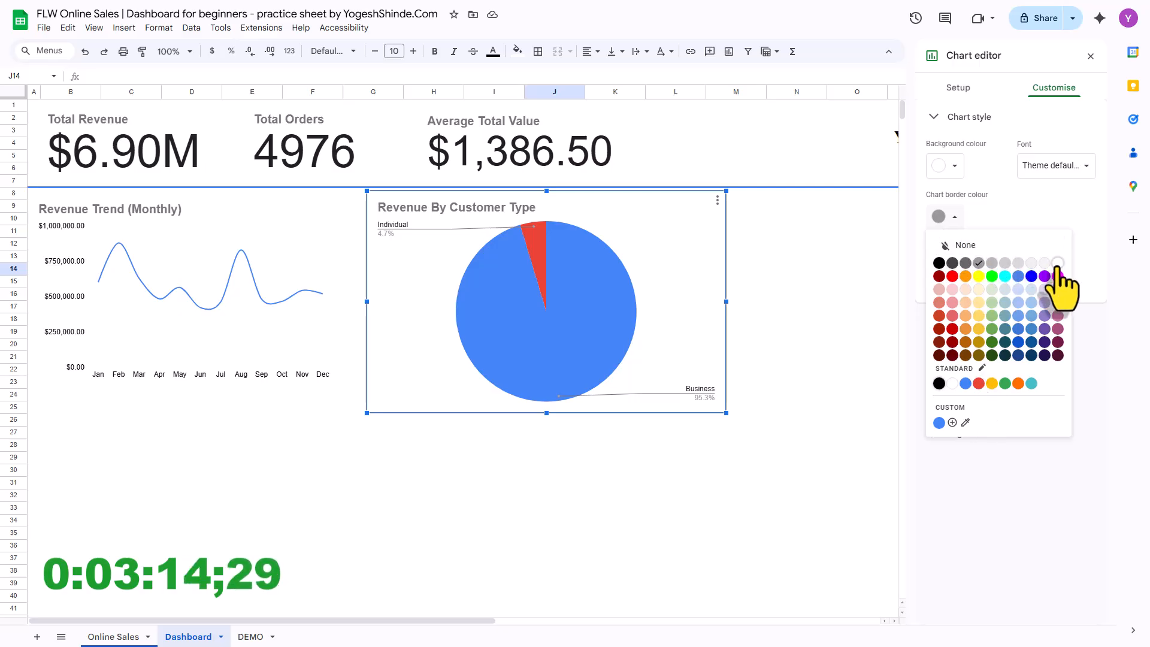
{"action": "left_click", "coordinate": [960, 246]}
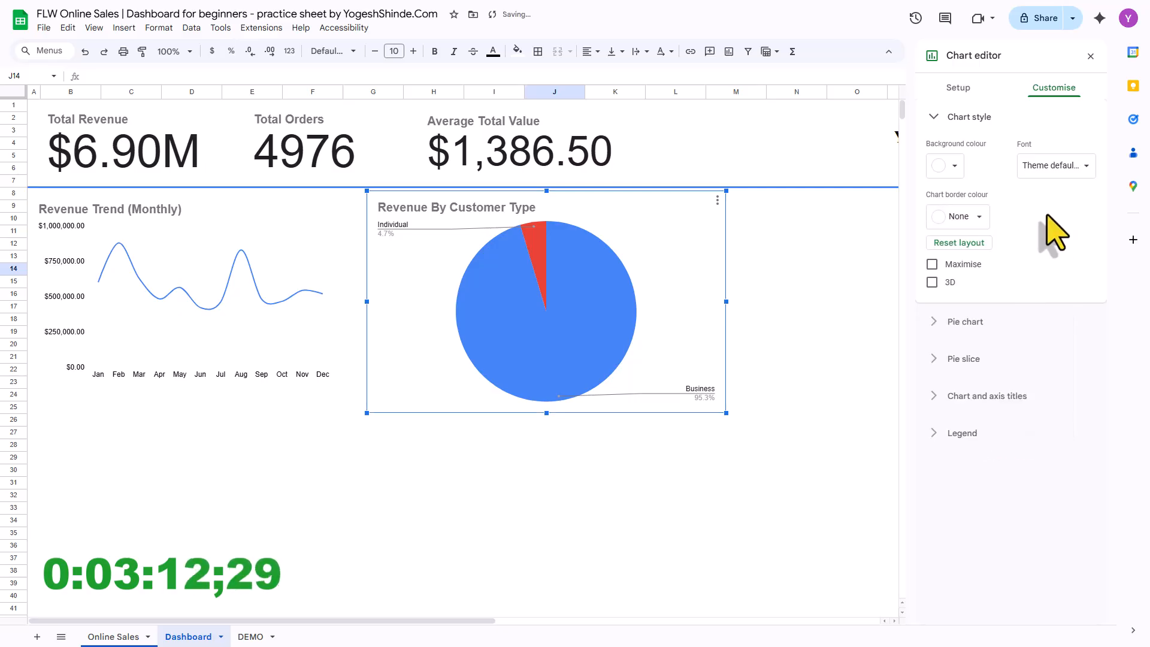
{"action": "left_click", "coordinate": [1090, 55]}
{"action": "left_click", "coordinate": [871, 331]}
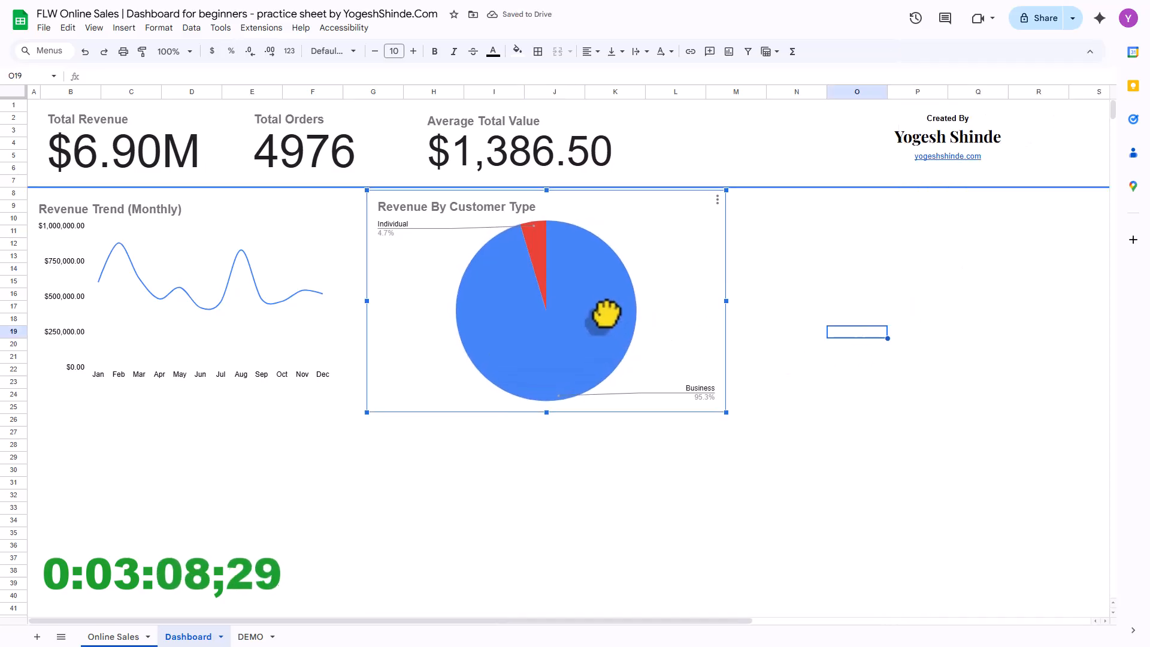
- Shrink the Revenue By Customer Type pie chart slightly so its lower corner ends in column L around row 23
{"action": "left_click", "coordinate": [826, 473]}
{"action": "left_click", "coordinate": [609, 367]}
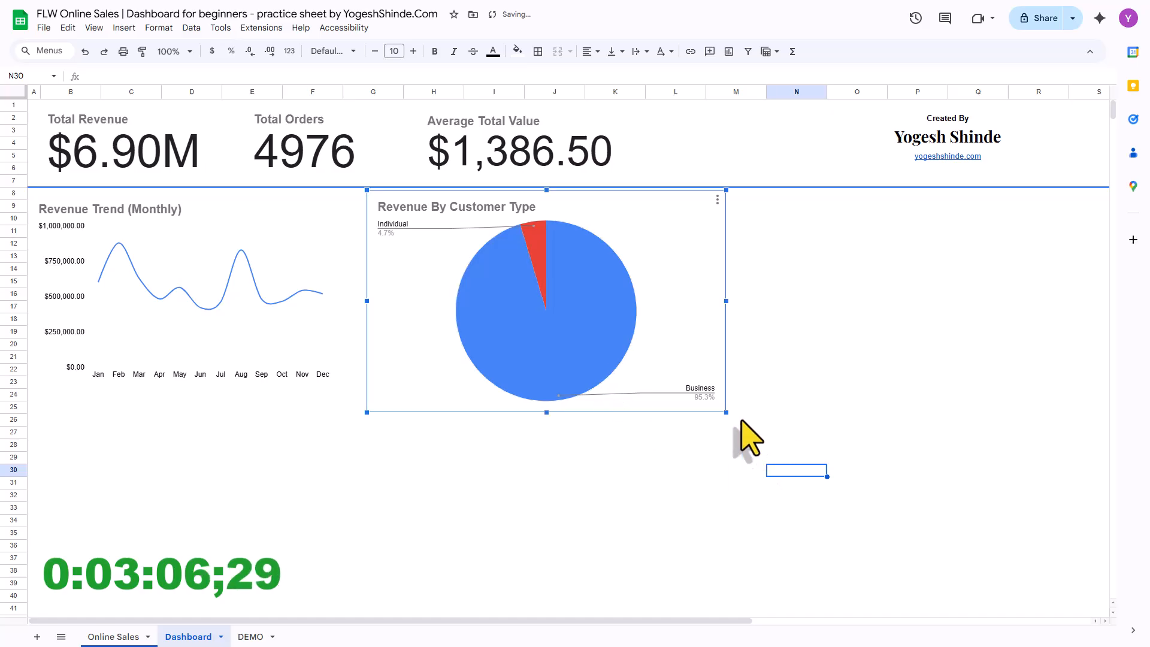
{"action": "left_click_drag", "start_coordinate": [721, 406], "coordinate": [697, 393]}
{"action": "left_click", "coordinate": [683, 470]}
{"action": "left_click", "coordinate": [635, 293]}
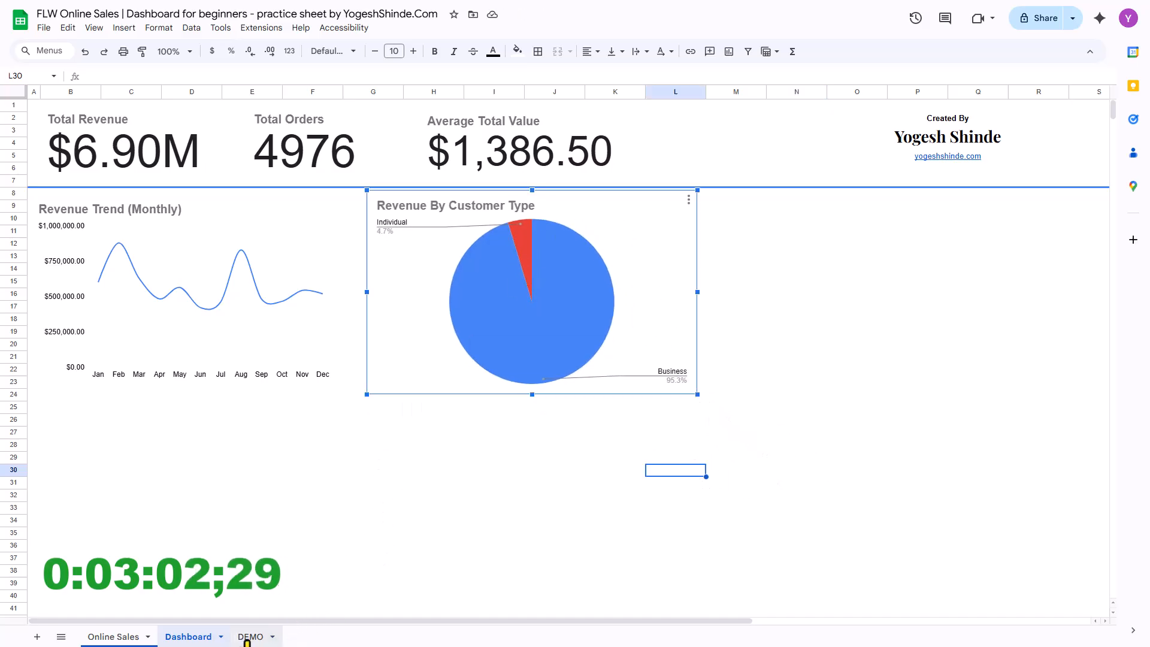
- Check the DEMO sheet's Revenue By Category chart, and insert an empty column chart on the Dashboard sheet
{"action": "left_click", "coordinate": [248, 637]}
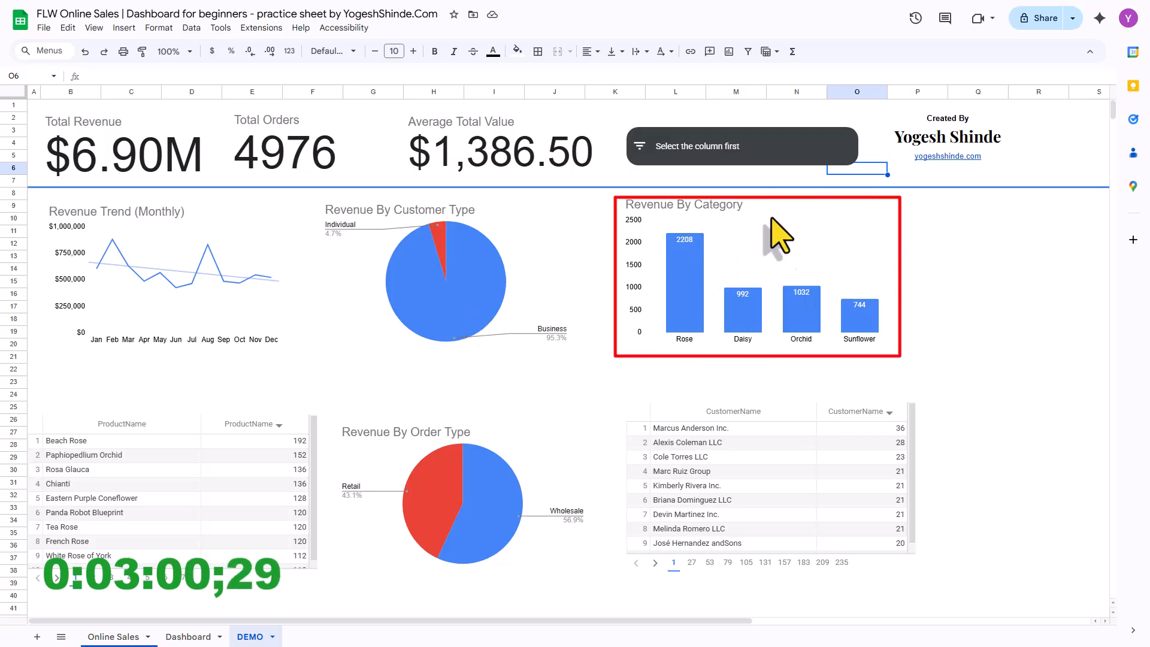
{"action": "left_click", "coordinate": [191, 636]}
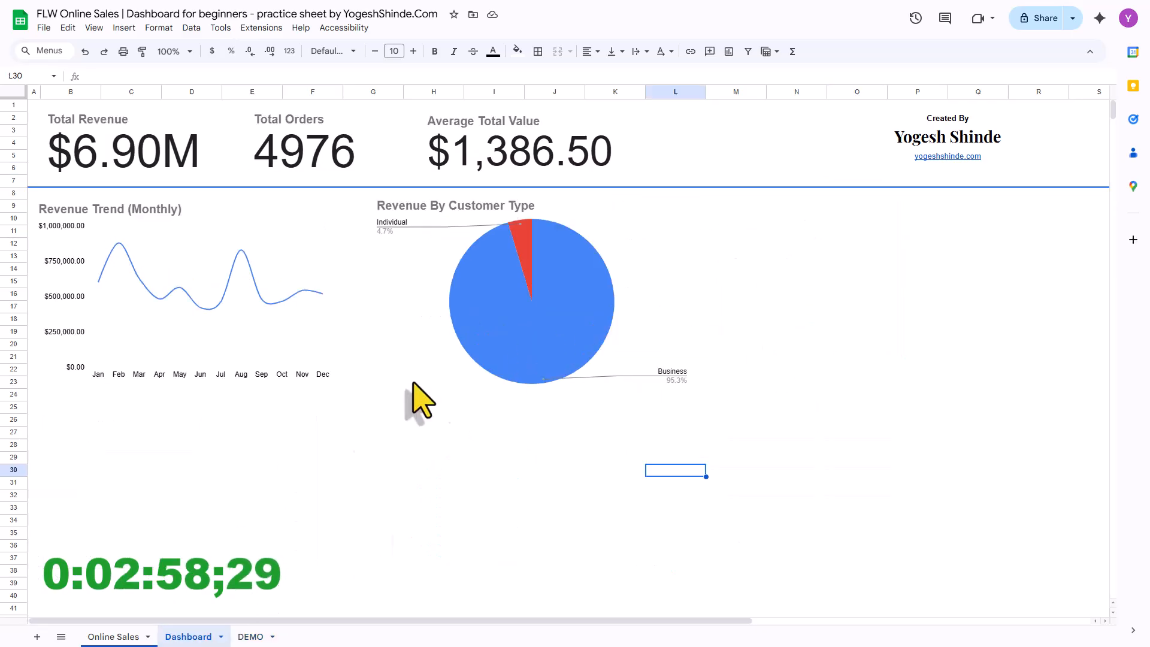
{"action": "left_click", "coordinate": [547, 346]}
{"action": "left_click", "coordinate": [408, 570]}
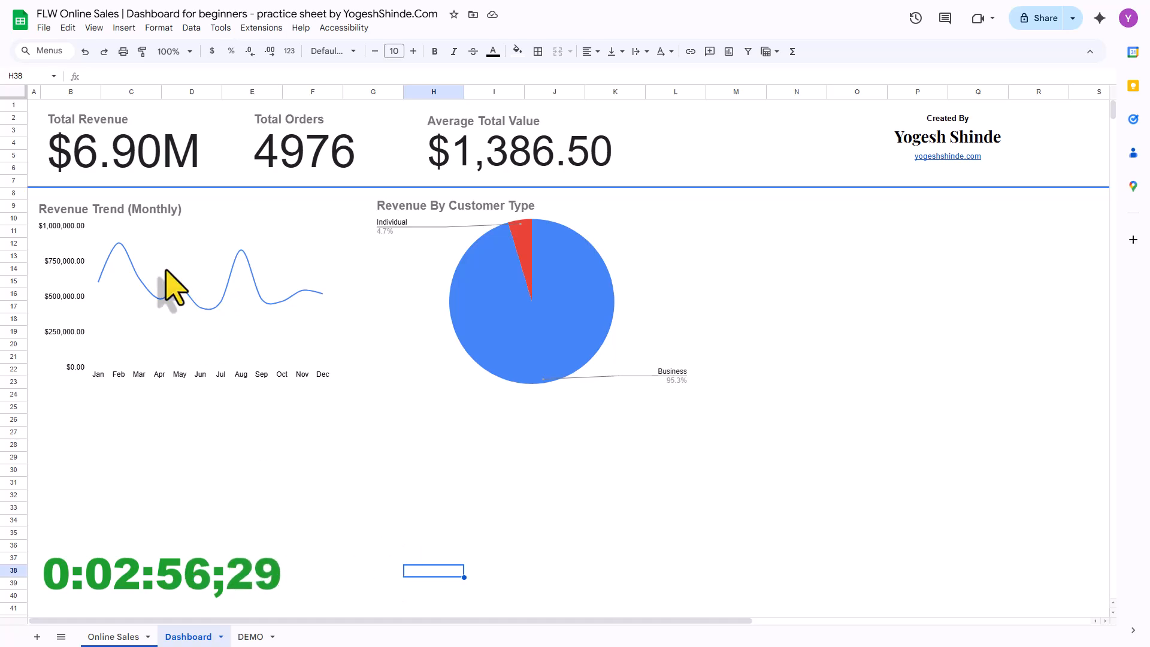
{"action": "left_click", "coordinate": [124, 28]}
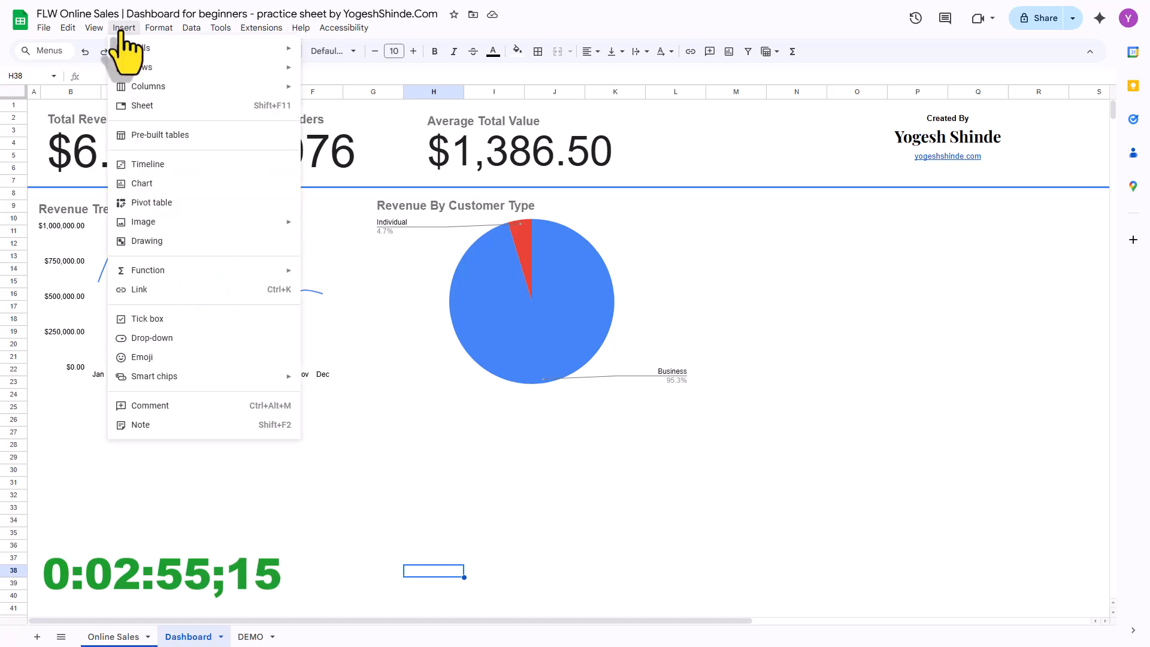
{"action": "left_click", "coordinate": [141, 184]}
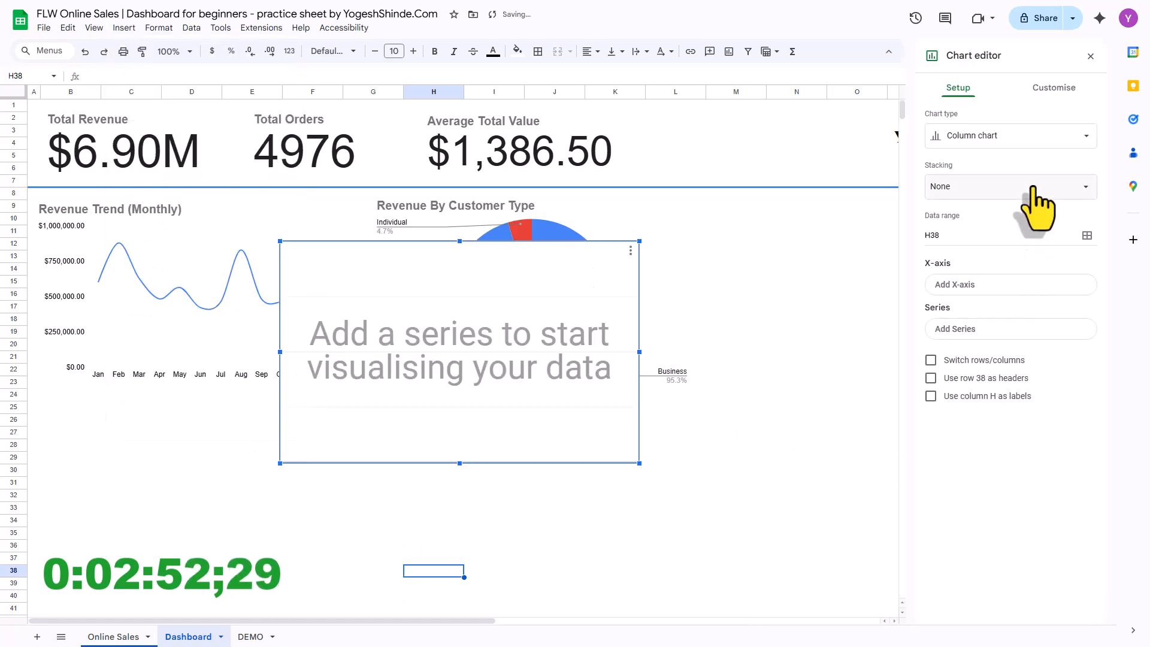
- Add the ProductCategory column G of Online Sales as the column chart's X-axis and aggregate by it
{"action": "left_click", "coordinate": [971, 292]}
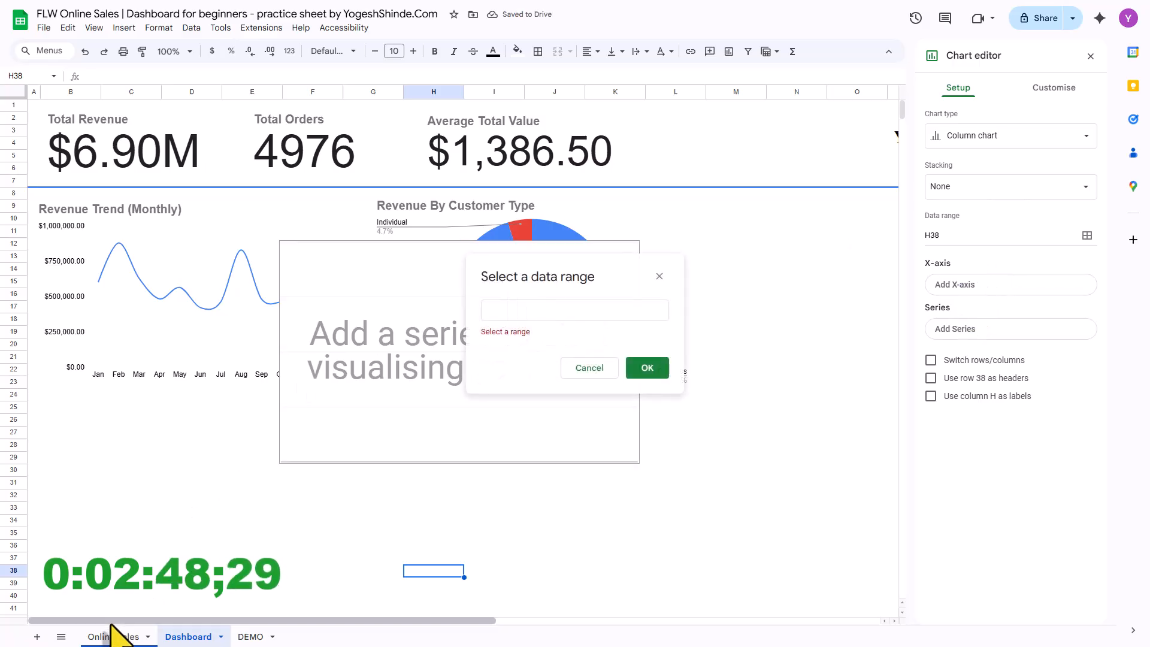
{"action": "left_click", "coordinate": [114, 636]}
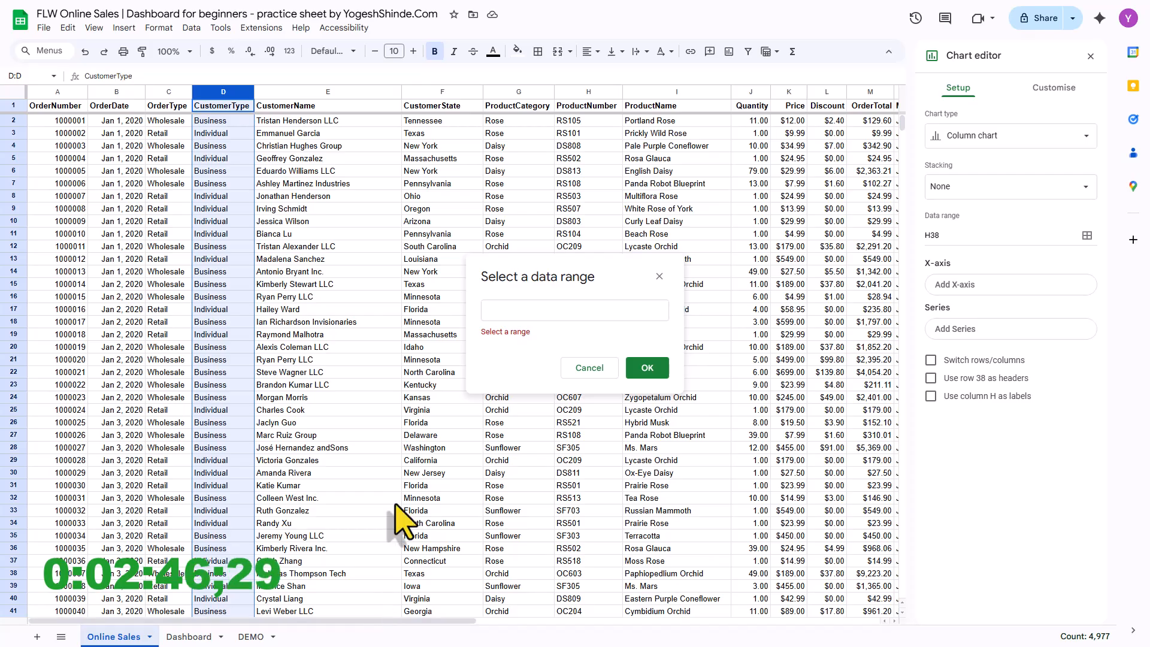
{"action": "left_click", "coordinate": [514, 91]}
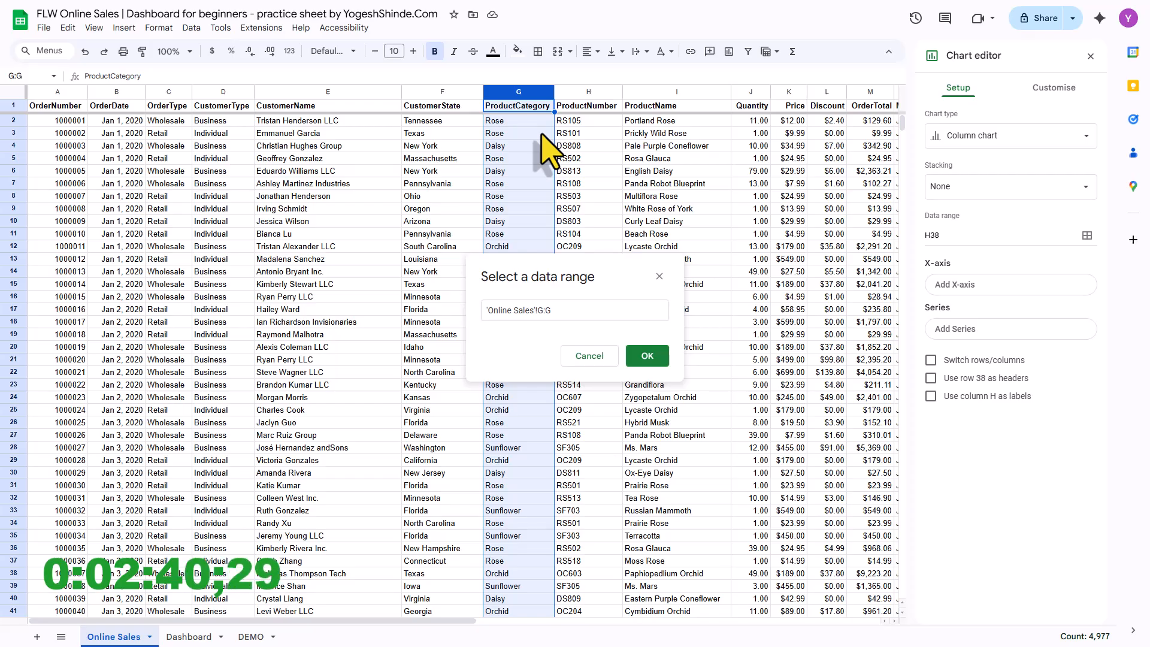
{"action": "left_click", "coordinate": [504, 91]}
{"action": "left_click", "coordinate": [635, 356]}
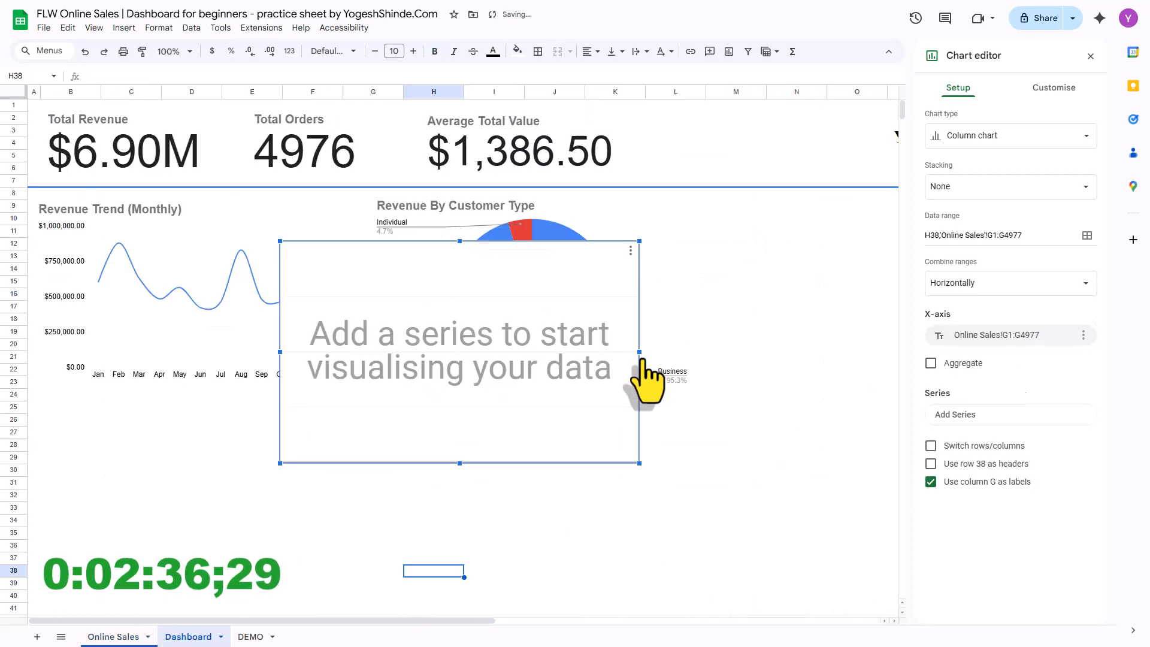
{"action": "left_click", "coordinate": [931, 363]}
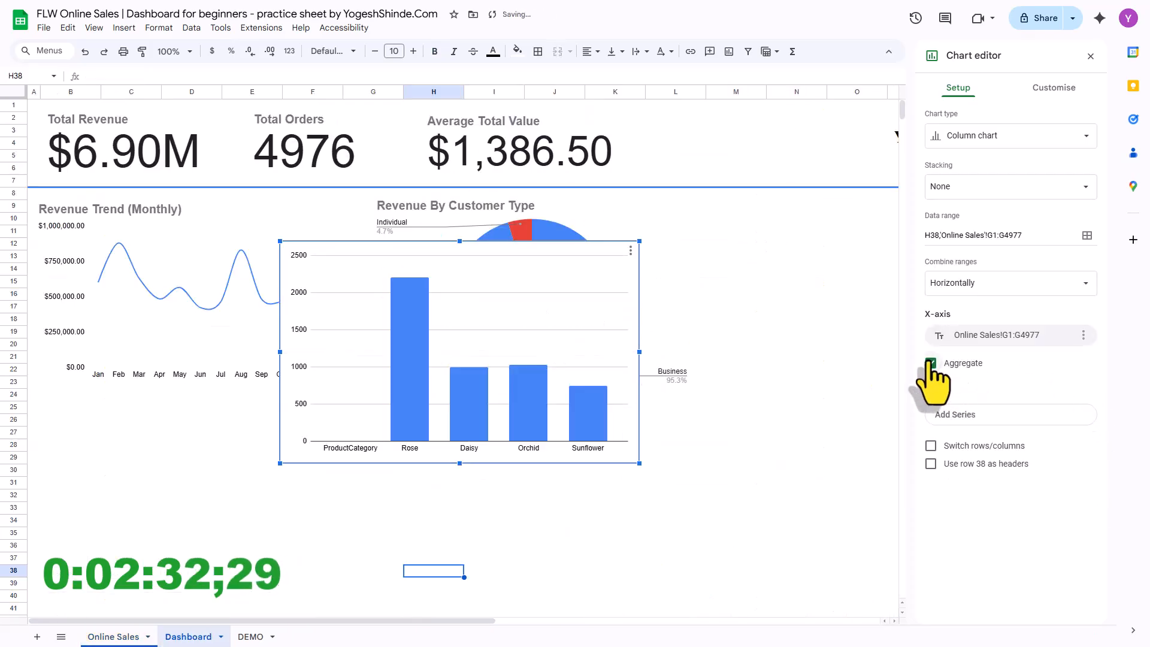
- Add the OrderTotal column M of Online Sales as the column chart's series
{"action": "left_click", "coordinate": [964, 418]}
{"action": "left_click", "coordinate": [114, 637]}
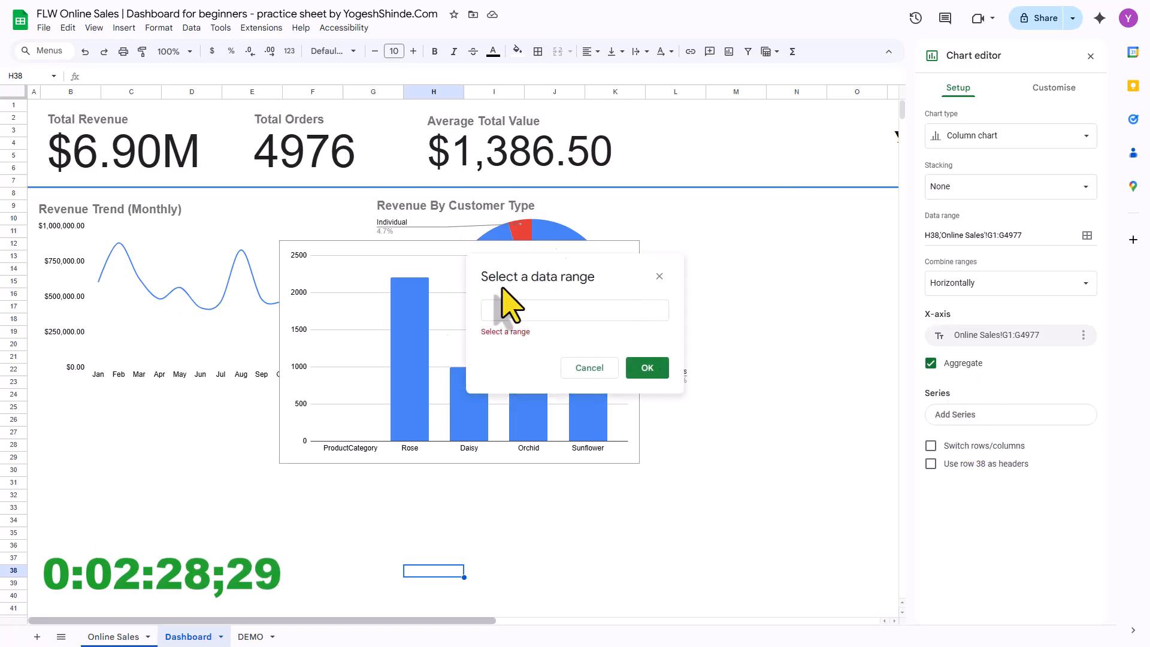
{"action": "left_click_drag", "start_coordinate": [456, 621], "coordinate": [596, 621]}
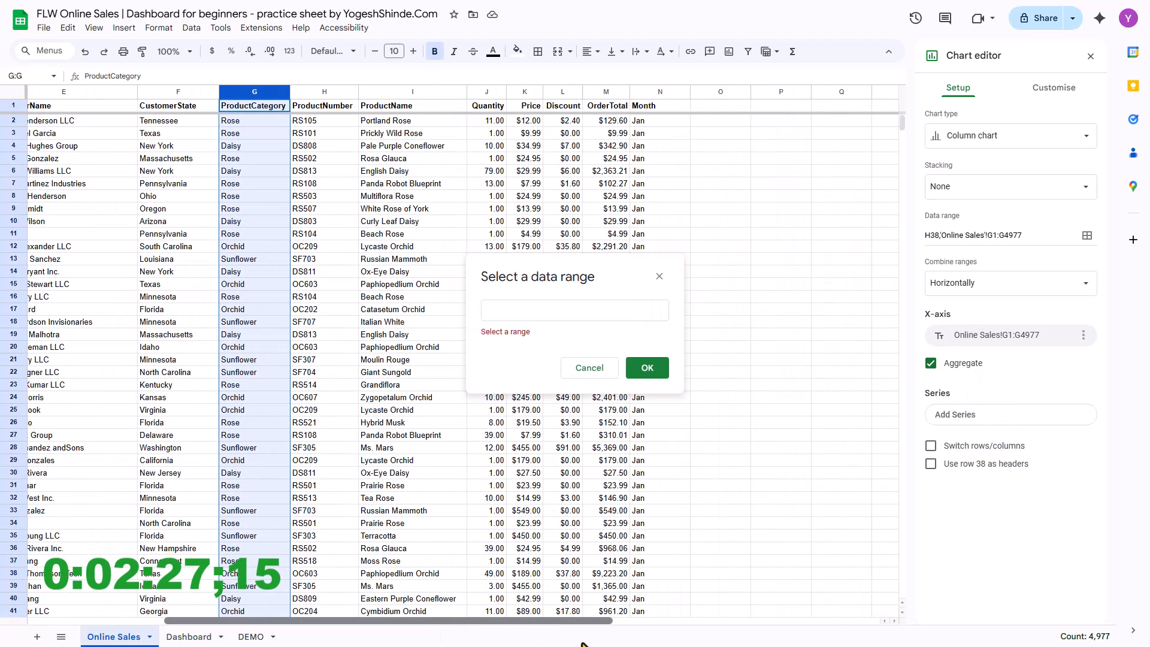
{"action": "left_click", "coordinate": [605, 92]}
{"action": "left_click", "coordinate": [648, 357]}
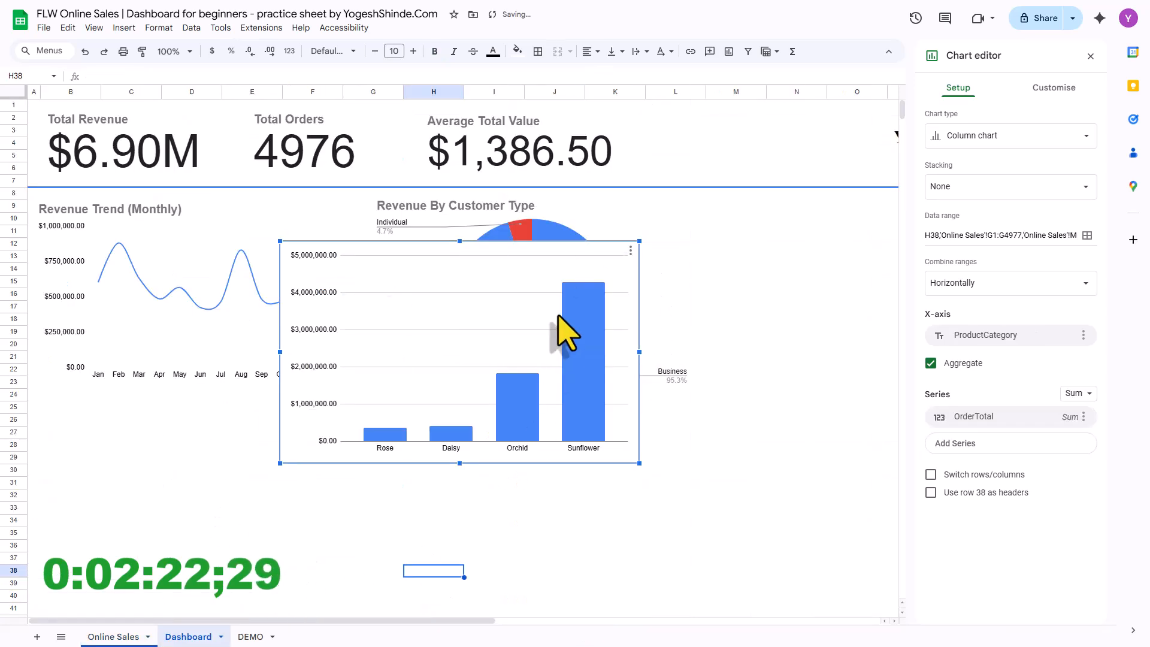
- Set the product category column chart's border colour to None
{"action": "left_click_drag", "start_coordinate": [623, 297], "coordinate": [907, 273]}
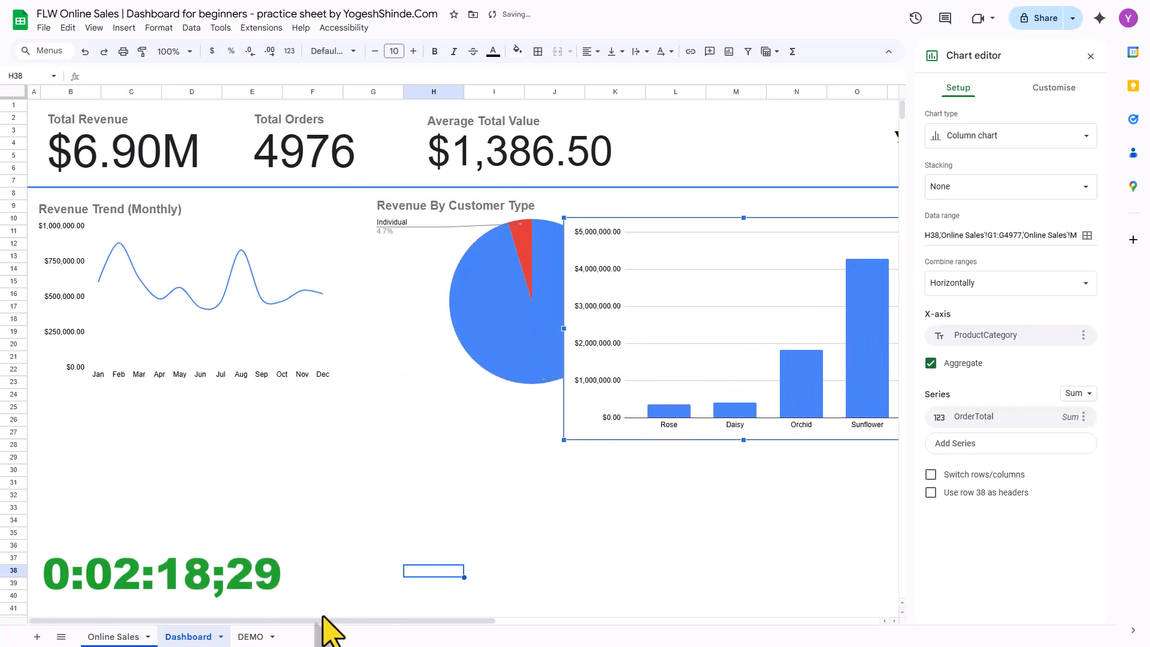
{"action": "left_click_drag", "start_coordinate": [573, 408], "coordinate": [363, 436]}
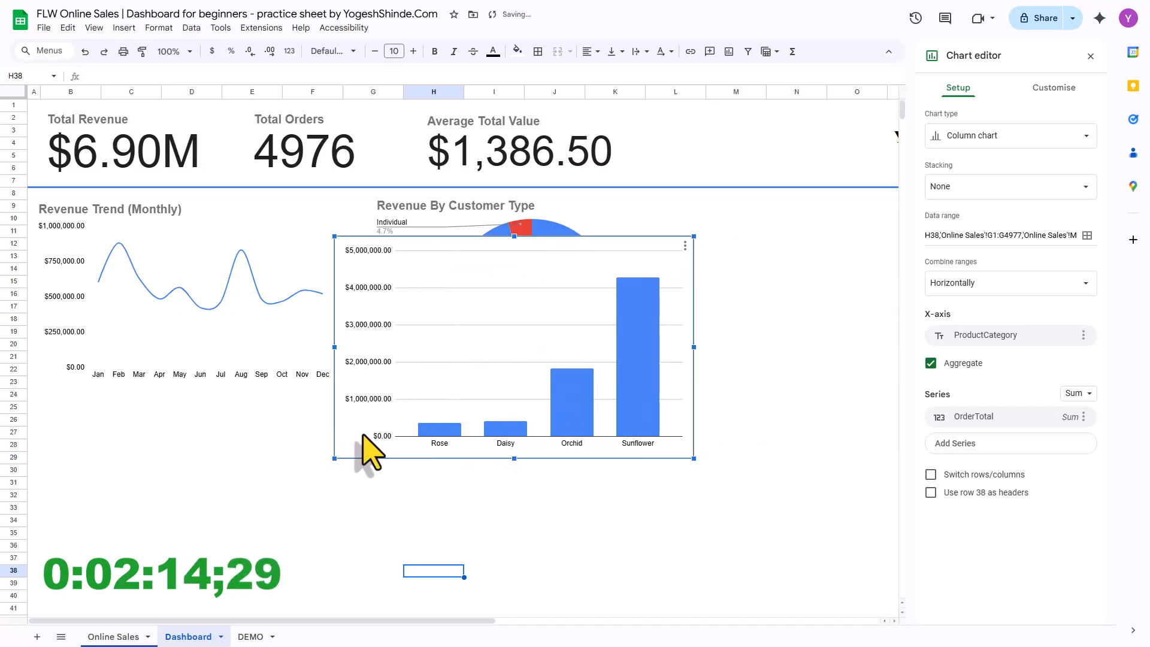
{"action": "left_click", "coordinate": [358, 437]}
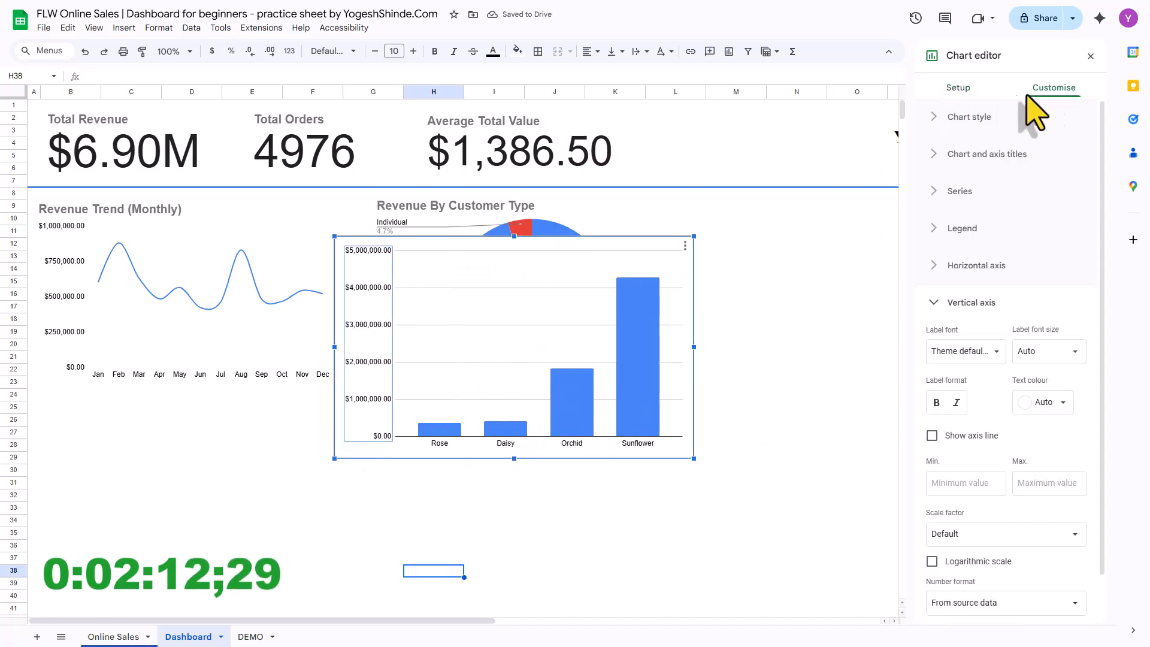
{"action": "left_click", "coordinate": [934, 120]}
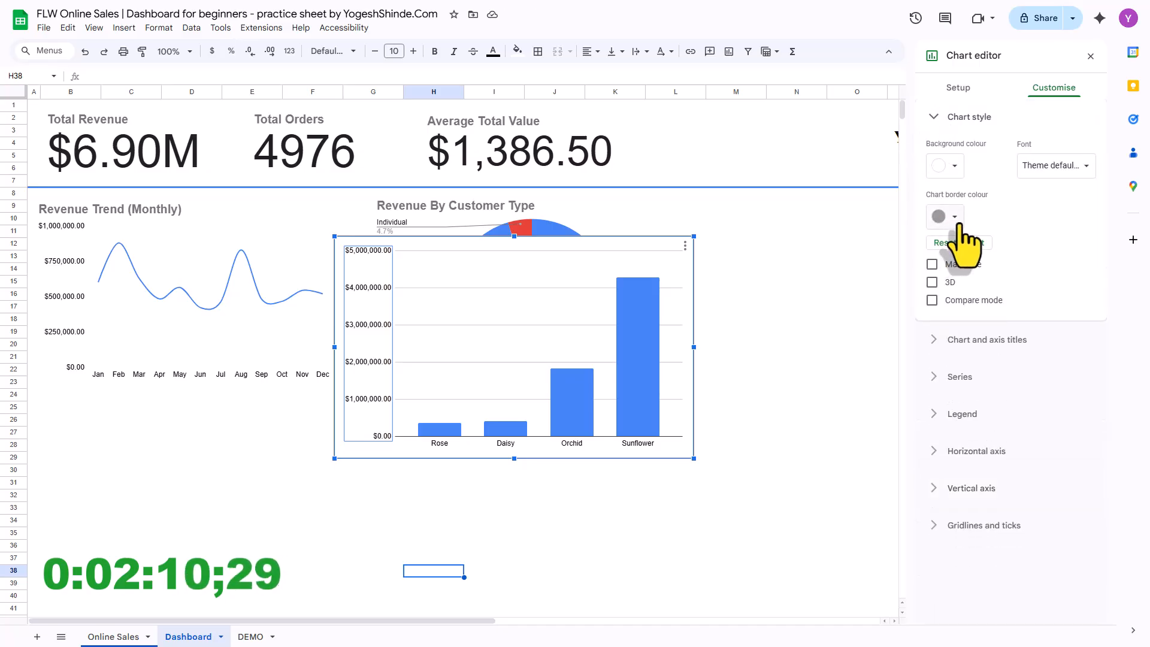
{"action": "left_click", "coordinate": [957, 218]}
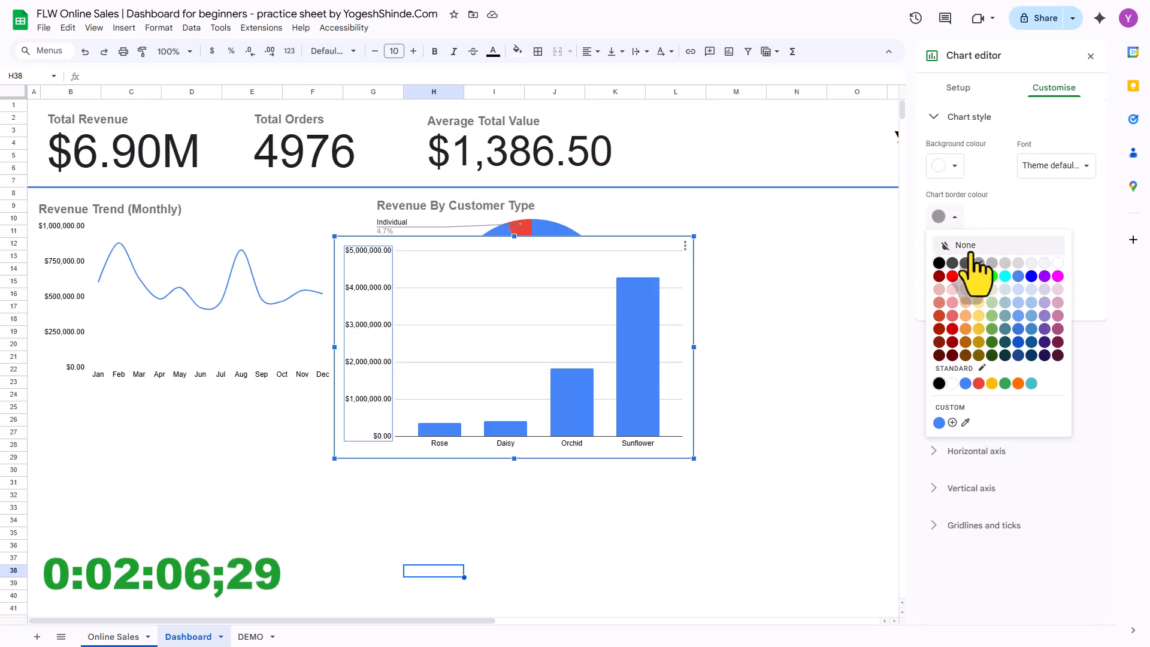
{"action": "left_click", "coordinate": [966, 245]}
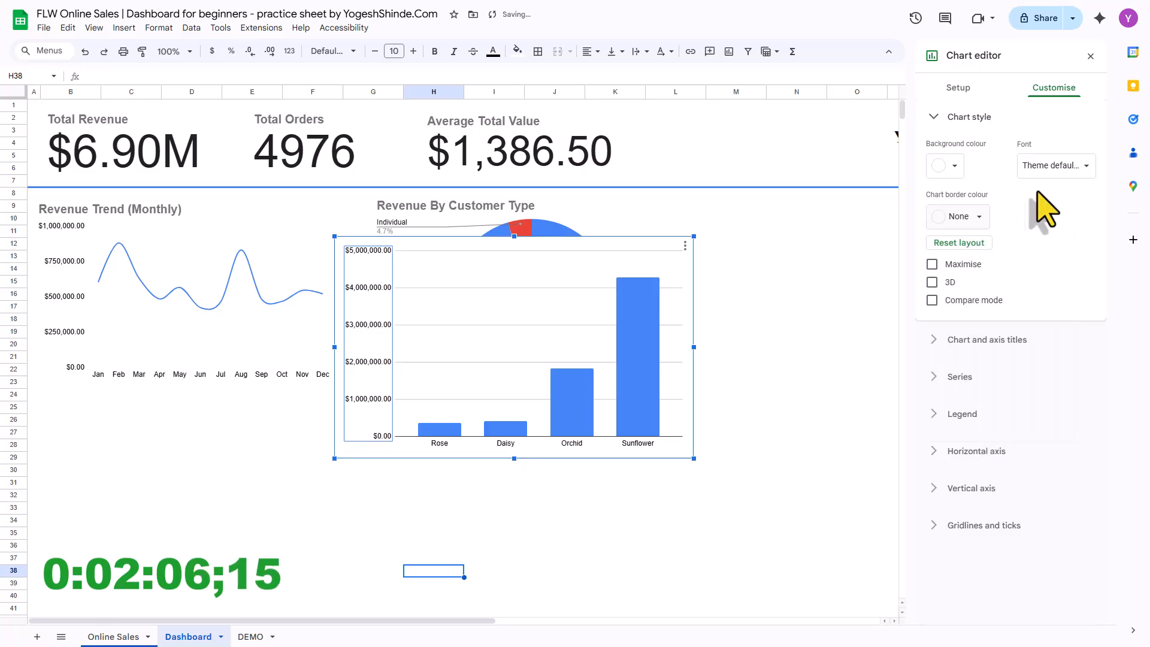
- Move the column chart beside the customer type pie chart, with its upper corner in column M around row 8
{"action": "left_click", "coordinate": [1091, 56]}
{"action": "left_click", "coordinate": [835, 470]}
{"action": "left_click_drag", "start_coordinate": [550, 363], "coordinate": [933, 321]}
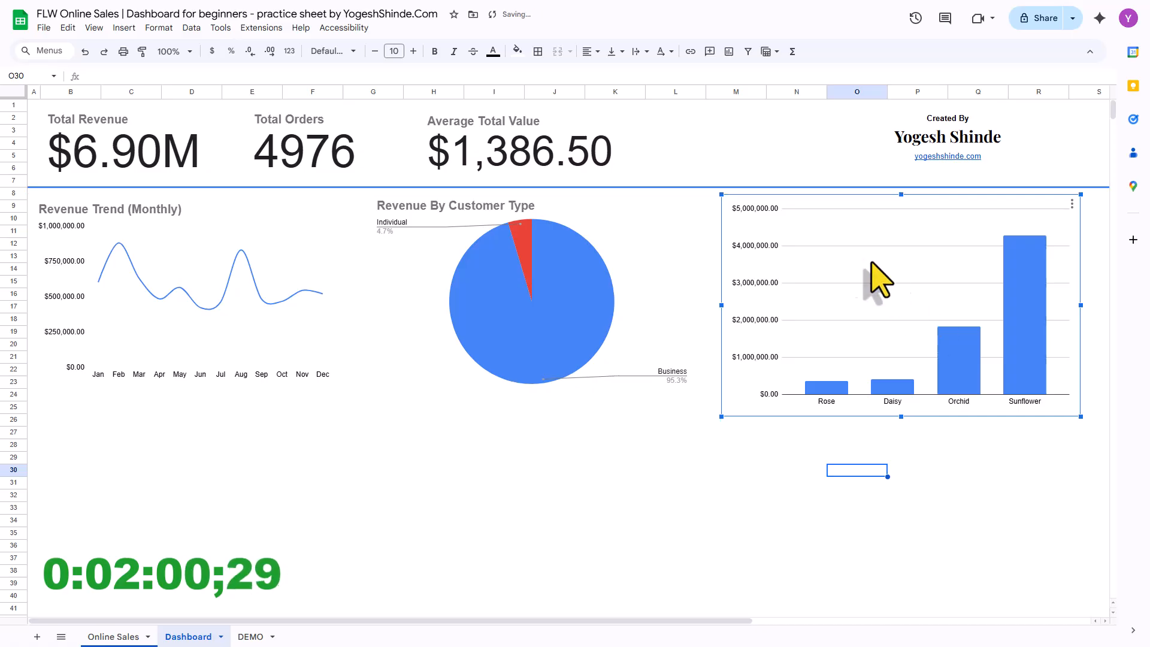
- Remove the major gridlines of the column chart's vertical axis
{"action": "double_click", "coordinate": [846, 245]}
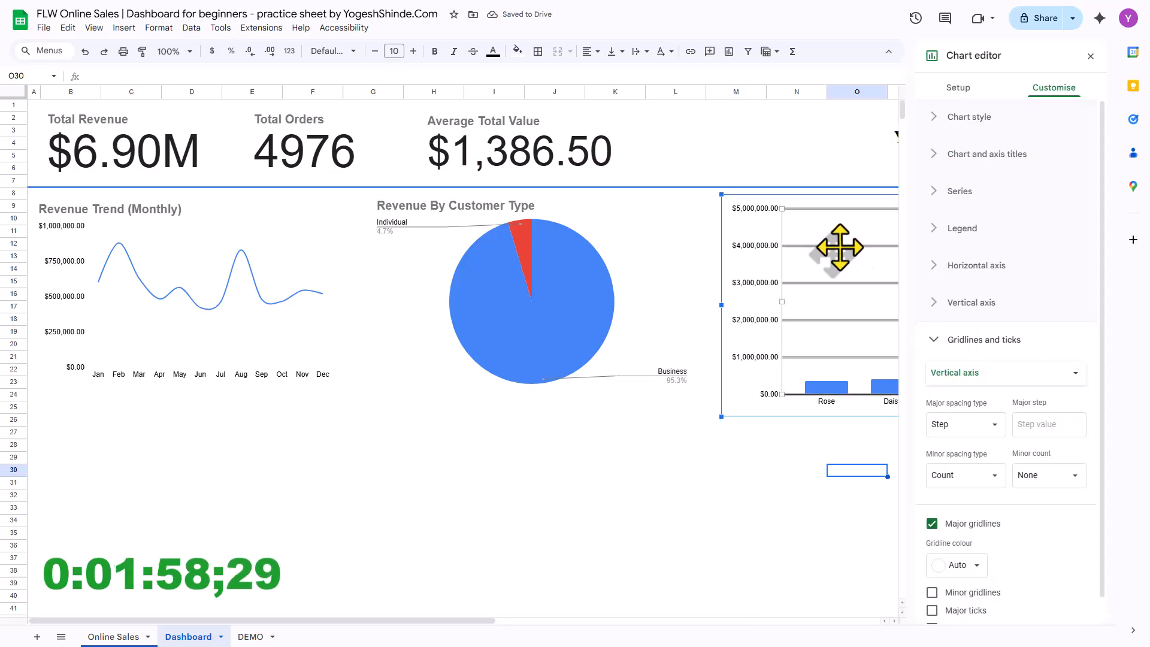
{"action": "left_click", "coordinate": [933, 498]}
{"action": "left_click", "coordinate": [626, 534]}
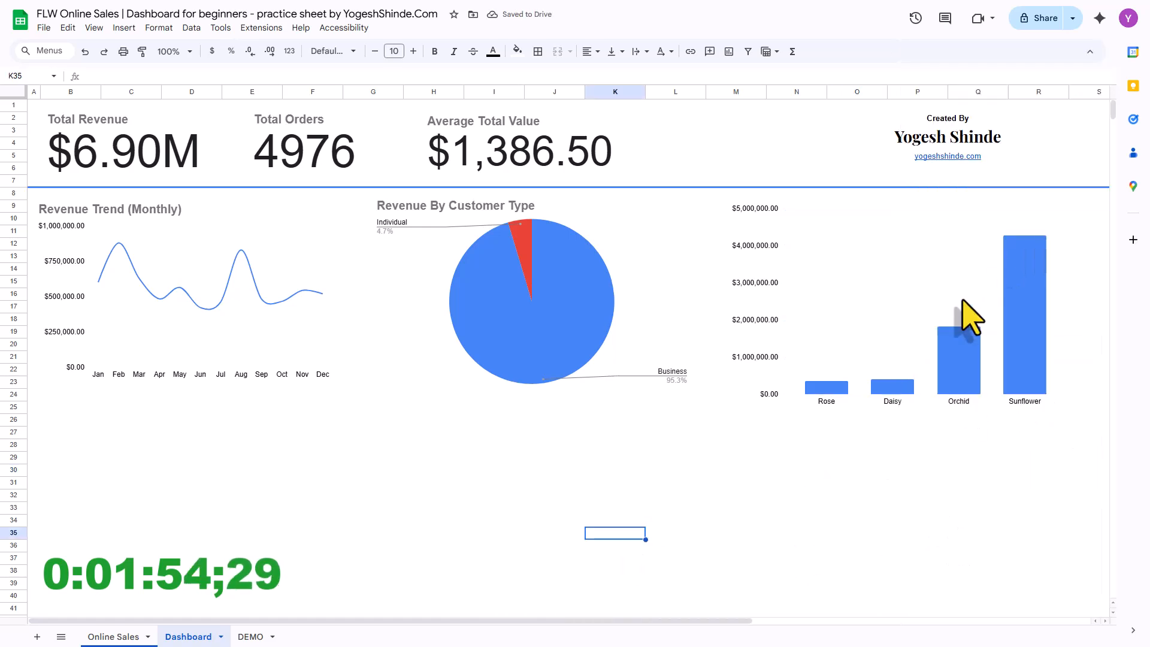
- Title the column chart "Revenue By Product Category" and make the title bold
{"action": "double_click", "coordinate": [916, 278]}
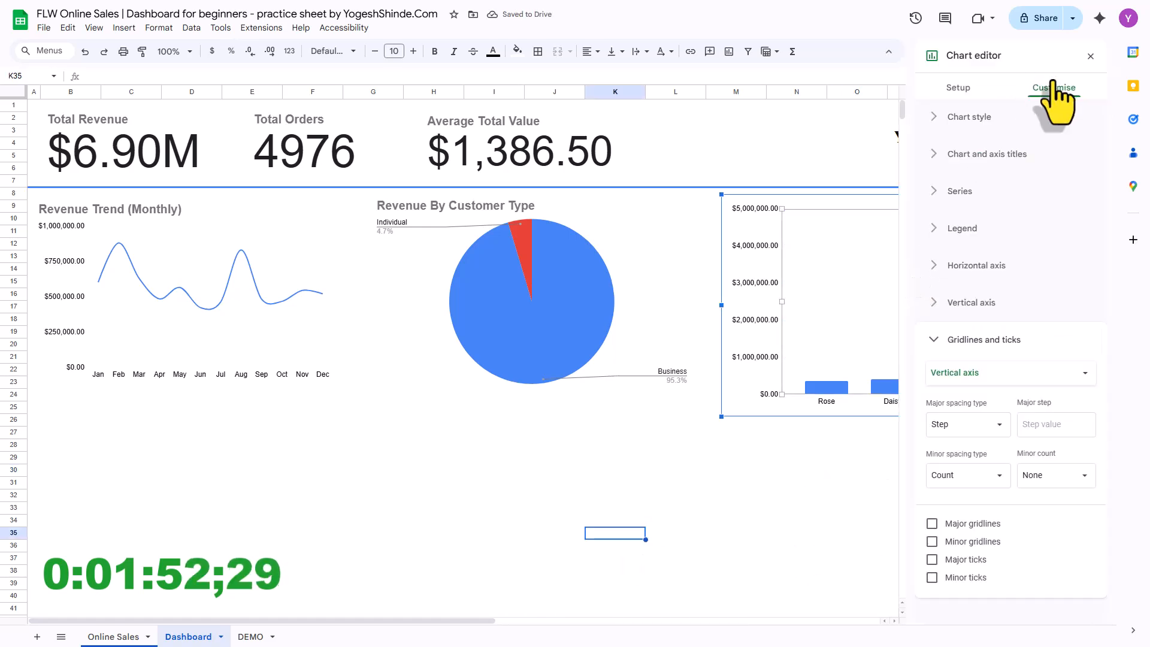
{"action": "left_click", "coordinate": [933, 157]}
{"action": "left_click", "coordinate": [947, 246]}
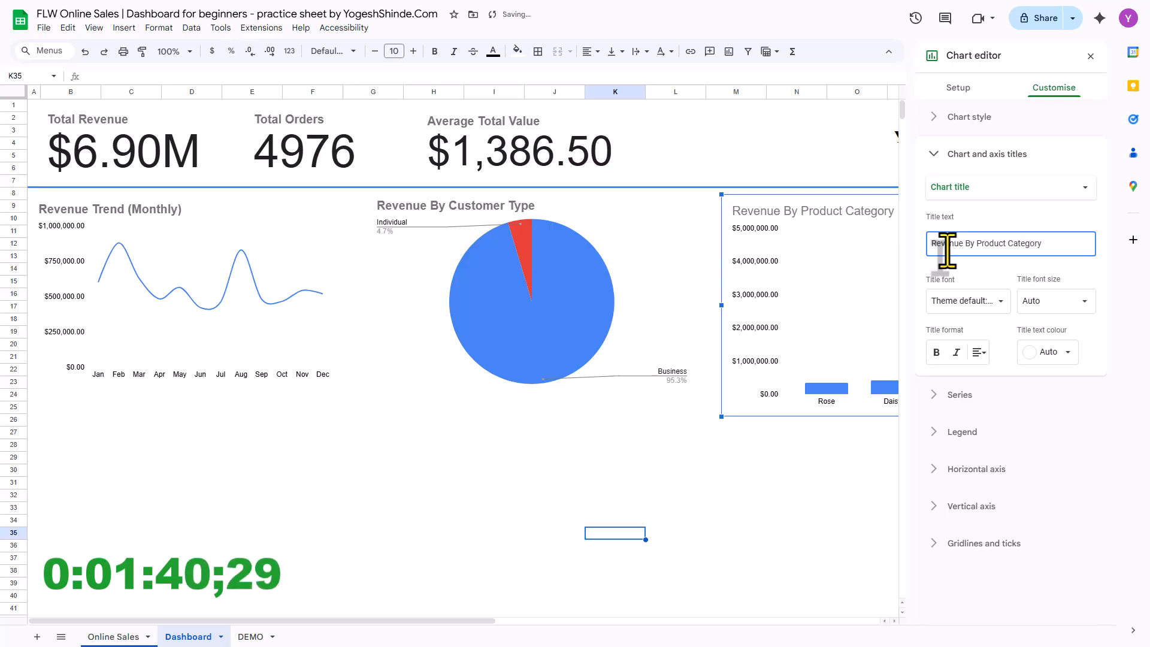
{"action": "left_click", "coordinate": [936, 352]}
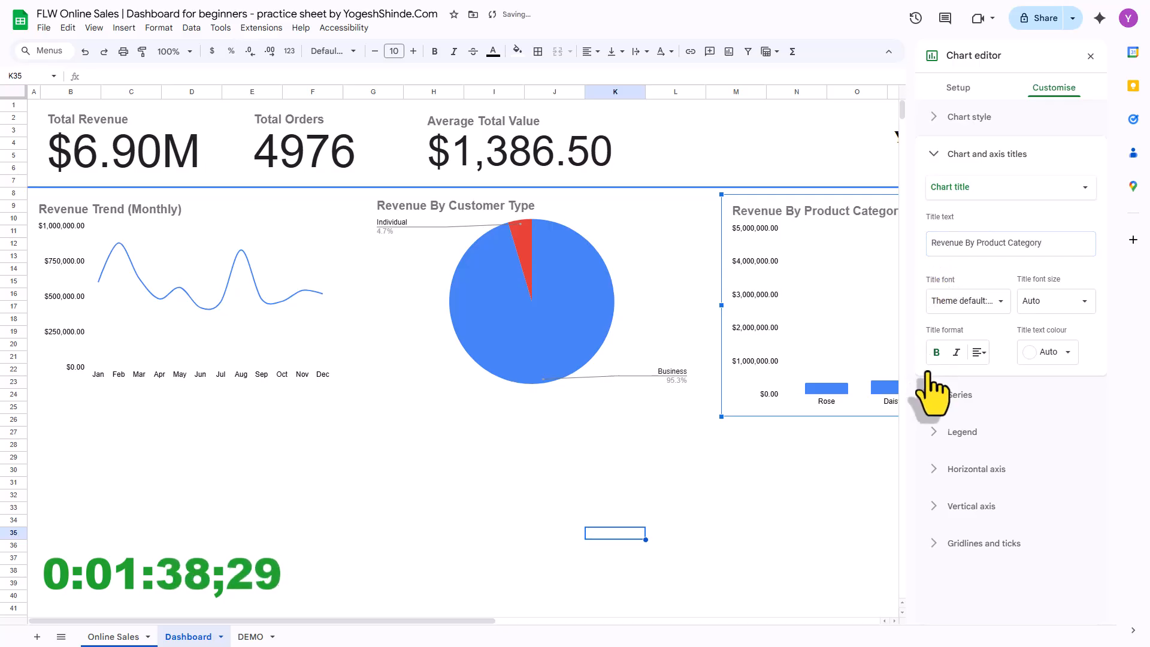
{"action": "left_click", "coordinate": [1090, 56]}
- Check the DEMO sheet's layout, and insert a new chart of type Table chart on the Dashboard sheet
{"action": "left_click", "coordinate": [251, 637]}
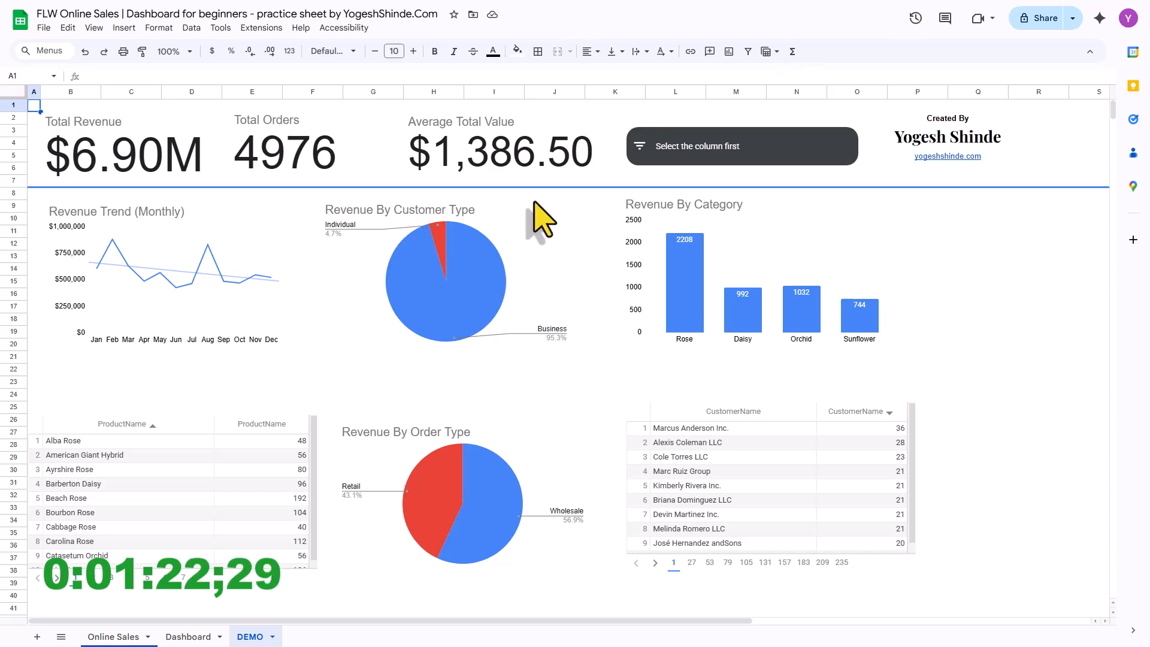
{"action": "left_click", "coordinate": [184, 637]}
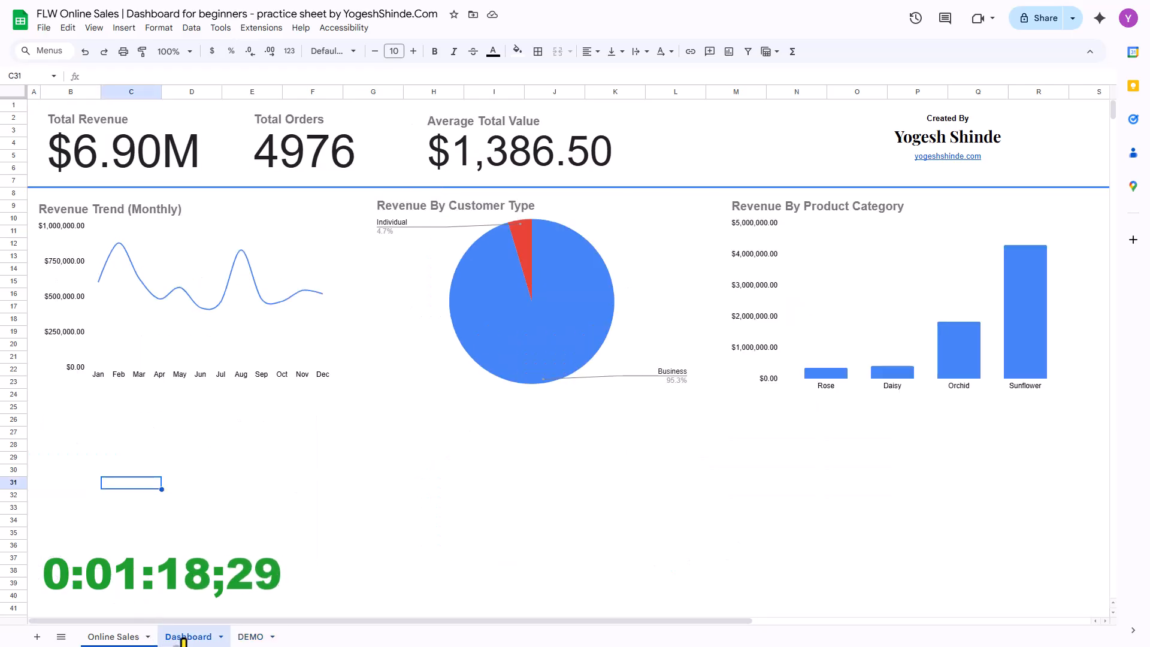
{"action": "left_click", "coordinate": [123, 30]}
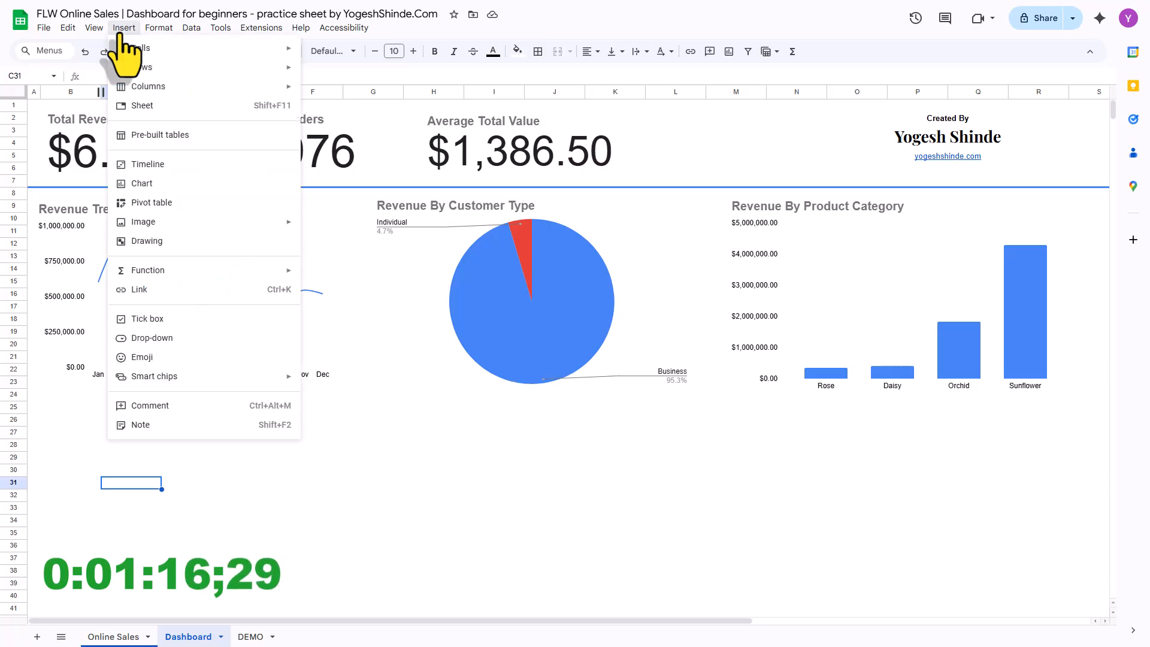
{"action": "left_click", "coordinate": [139, 183]}
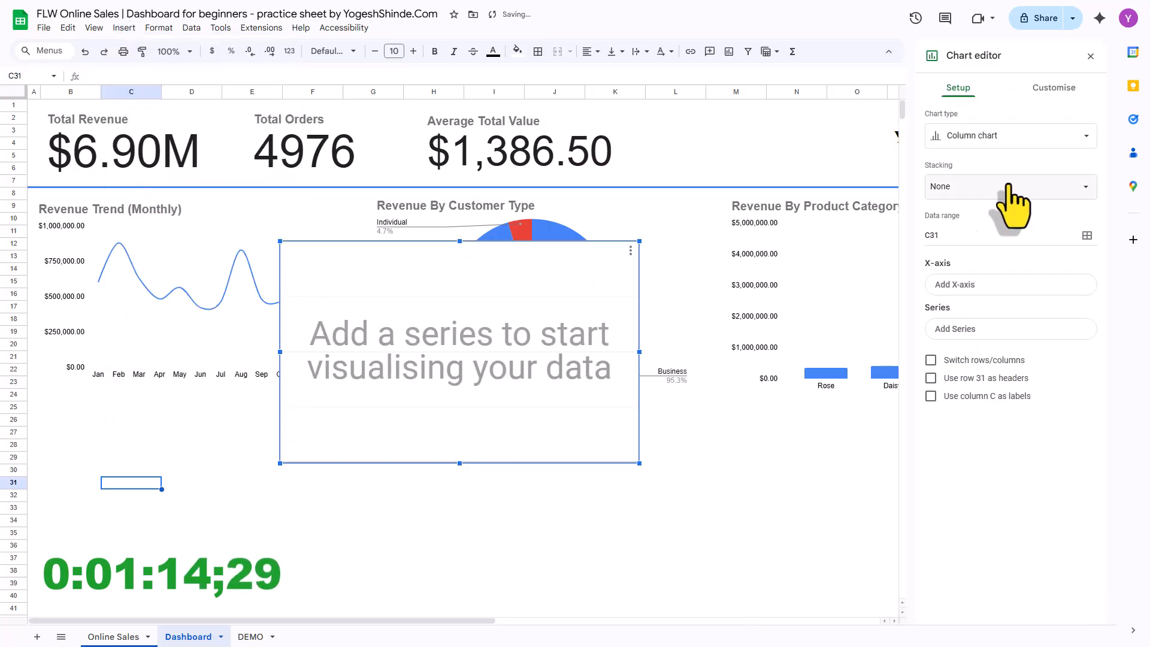
{"action": "left_click", "coordinate": [990, 137]}
{"action": "scroll", "coordinate": [989, 390], "scroll_direction": "down", "scroll_amount": 3}
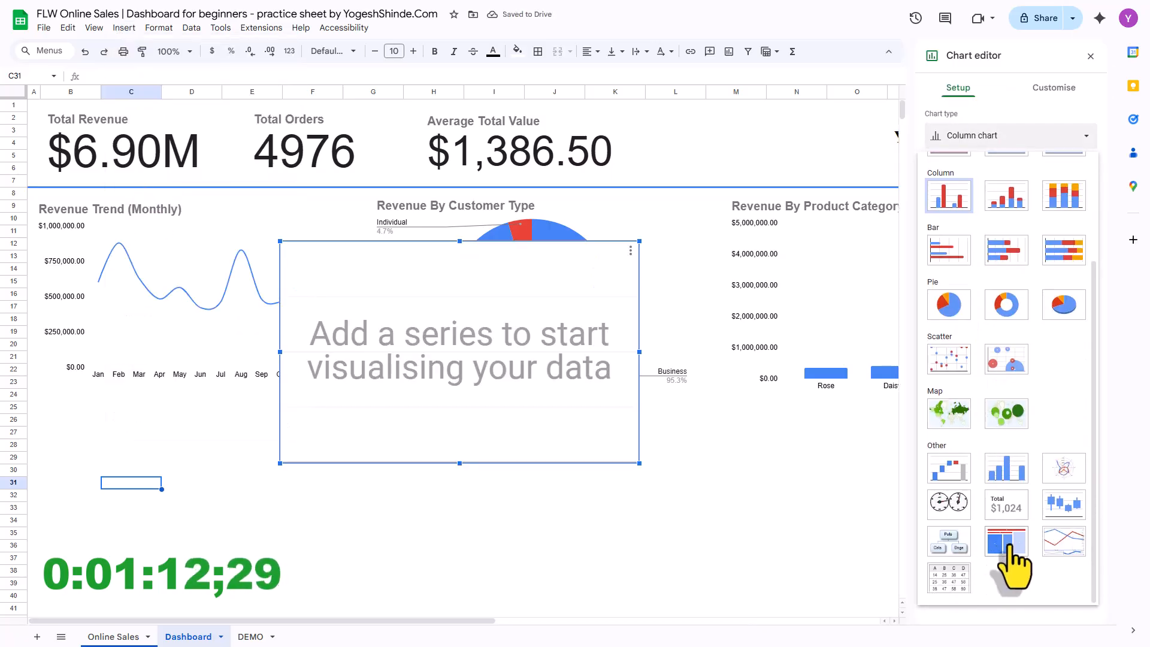
{"action": "left_click", "coordinate": [950, 579]}
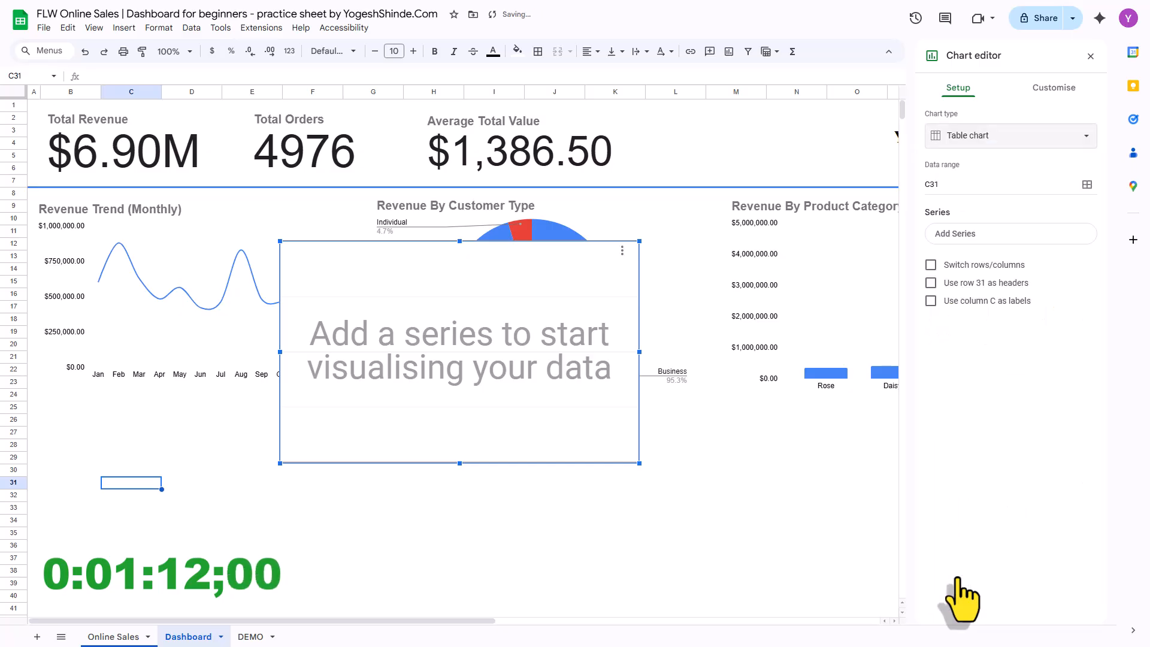
- Set the new table chart's data range to the ProductName column of the Online Sales sheet, 'Online Sales'!I1:I
{"action": "left_click", "coordinate": [1087, 185]}
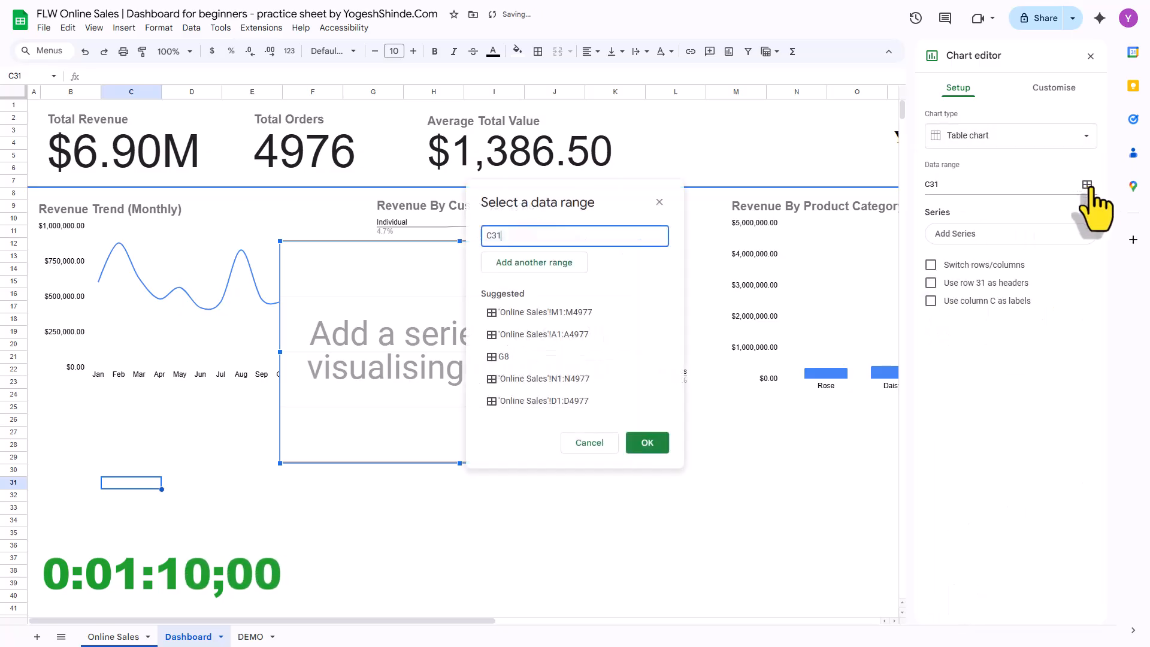
{"action": "left_click", "coordinate": [105, 636]}
{"action": "scroll", "coordinate": [423, 635], "scroll_direction": "right", "scroll_amount": 1}
{"action": "scroll", "coordinate": [423, 635], "scroll_direction": "right", "scroll_amount": 2}
{"action": "left_click", "coordinate": [535, 92]}
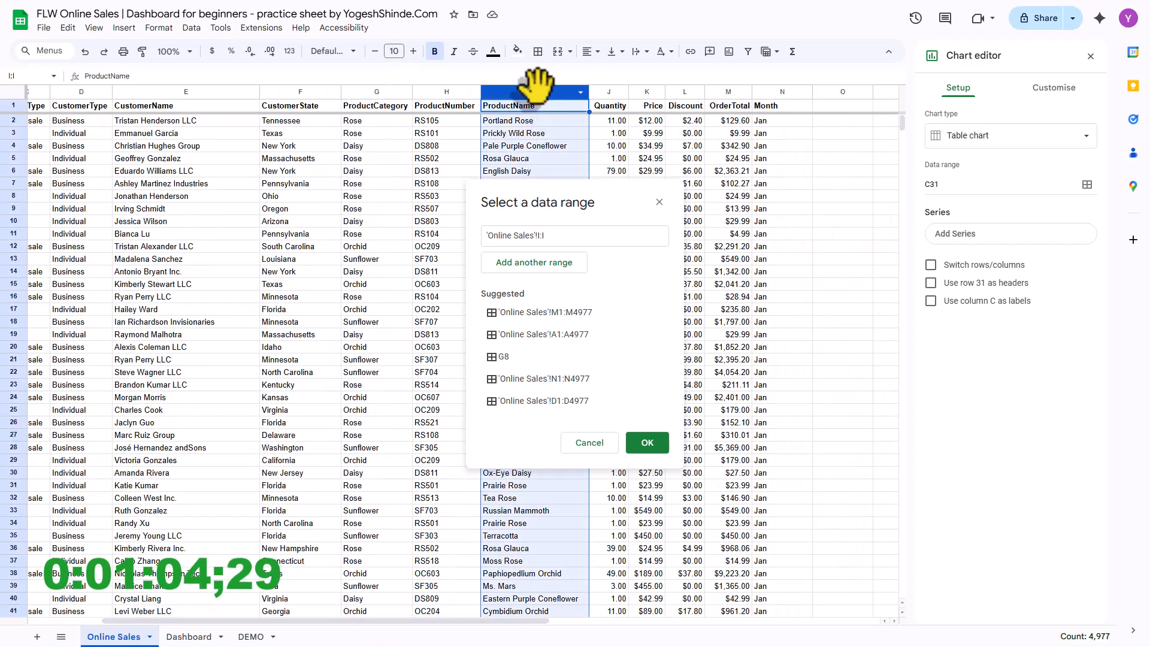
{"action": "left_click", "coordinate": [541, 235]}
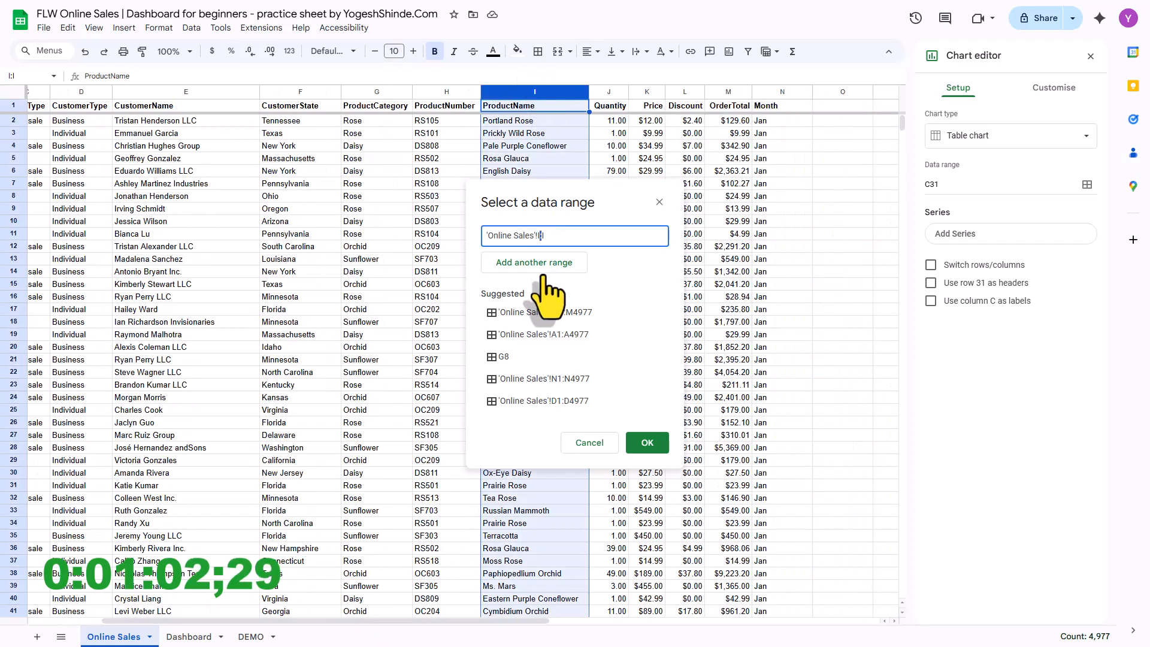
{"action": "left_click", "coordinate": [614, 262]}
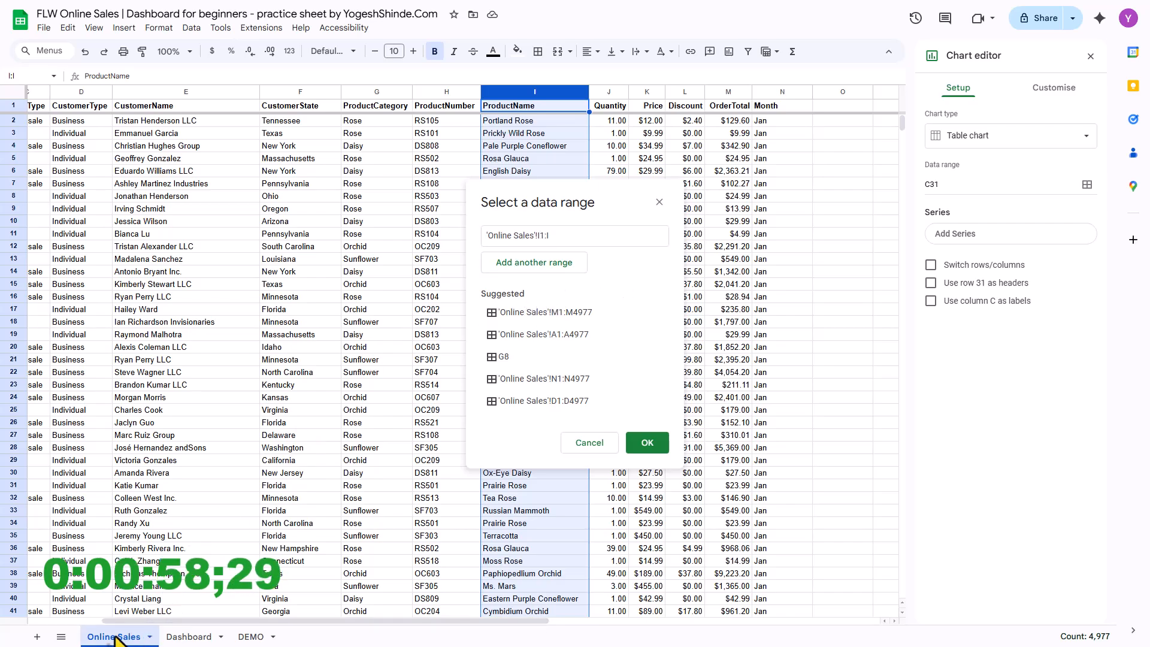
{"action": "left_click", "coordinate": [647, 446]}
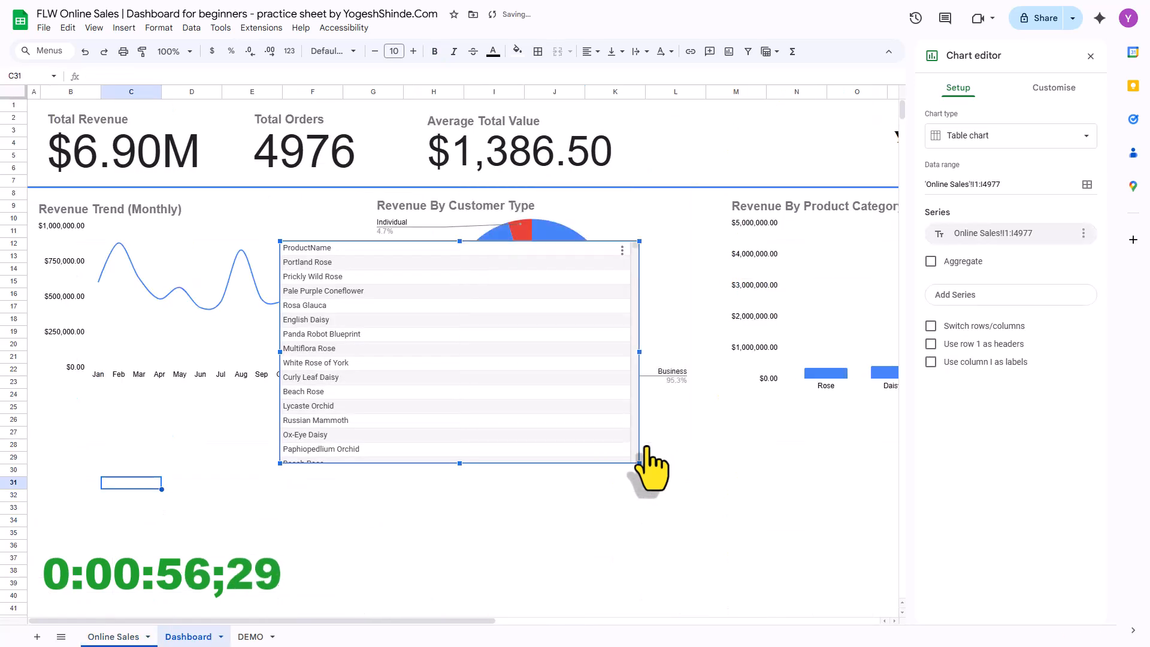
- Move the table chart below the monthly revenue trend, starting at row 25, and turn on its row numbers and pagination
{"action": "left_click_drag", "start_coordinate": [619, 321], "coordinate": [262, 492]}
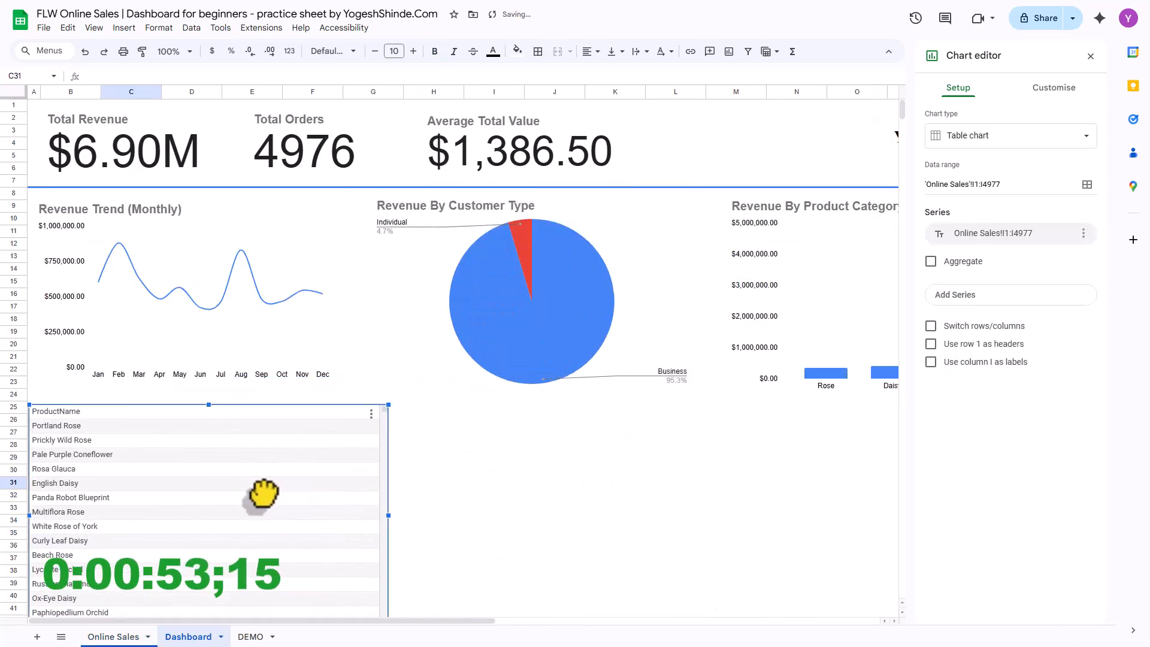
{"action": "left_click", "coordinate": [1070, 89]}
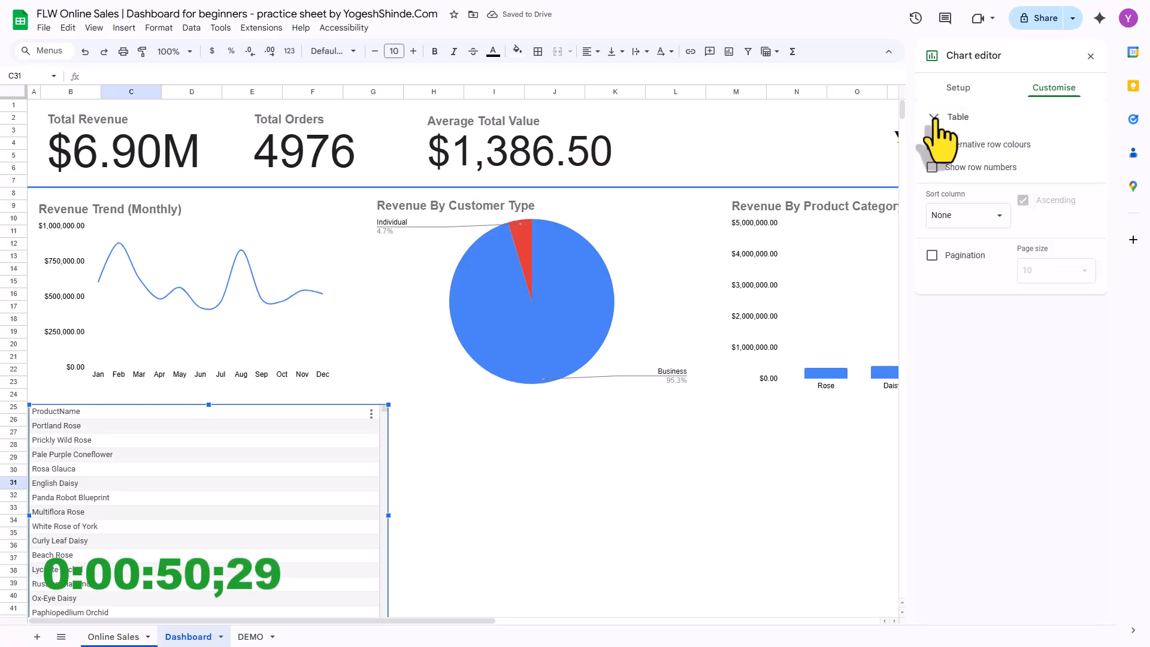
{"action": "left_click", "coordinate": [932, 167]}
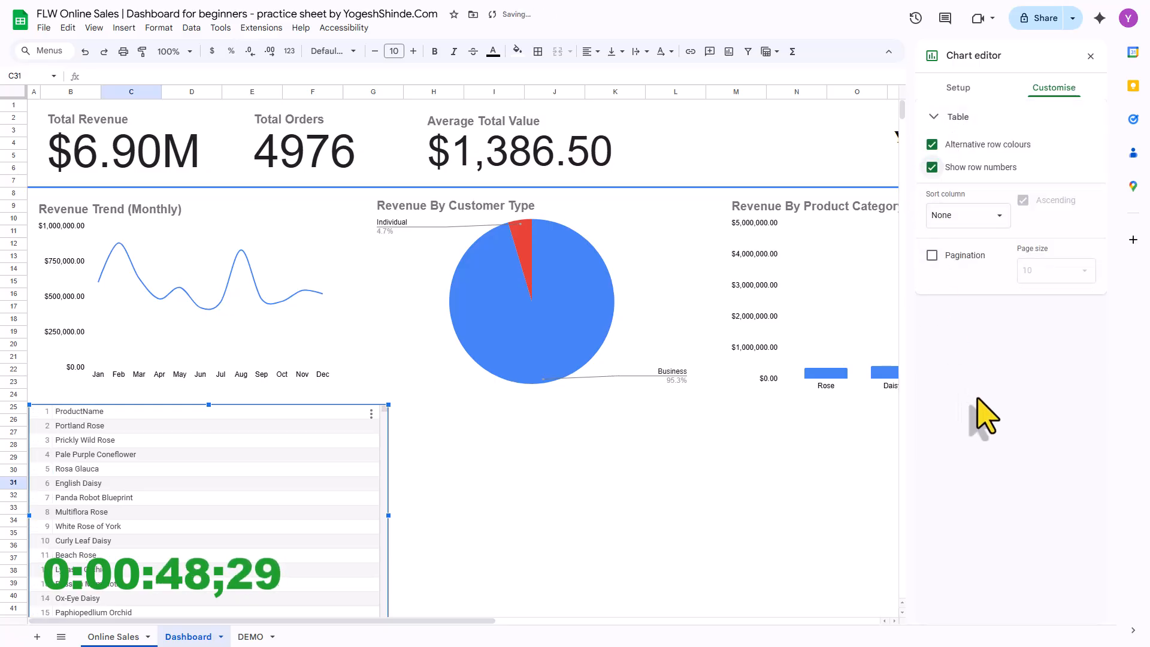
{"action": "left_click", "coordinate": [932, 255]}
- Use row 1 as the table's headers and aggregate the ProductName series
{"action": "left_click", "coordinate": [959, 88]}
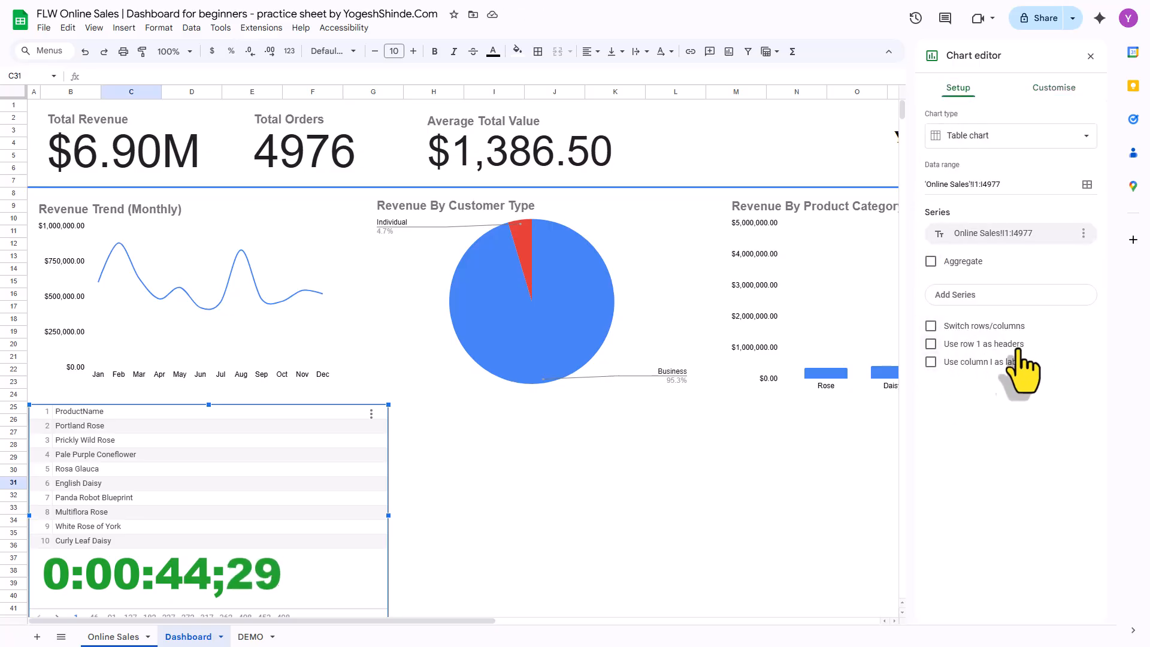
{"action": "left_click", "coordinate": [931, 344]}
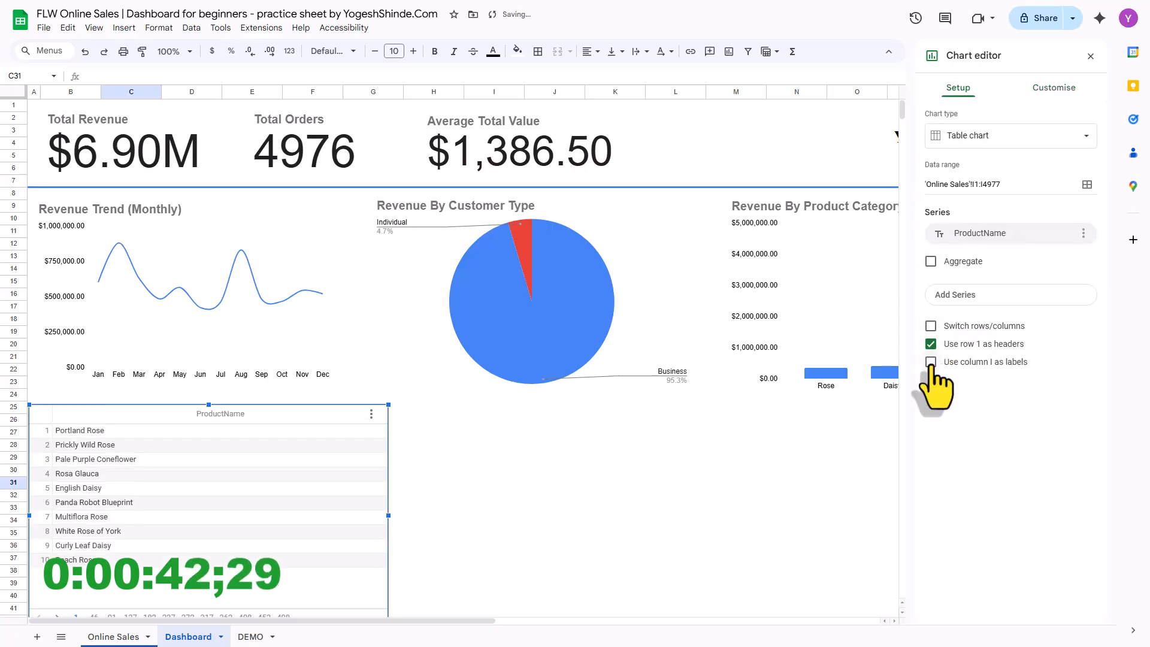
{"action": "left_click", "coordinate": [931, 261]}
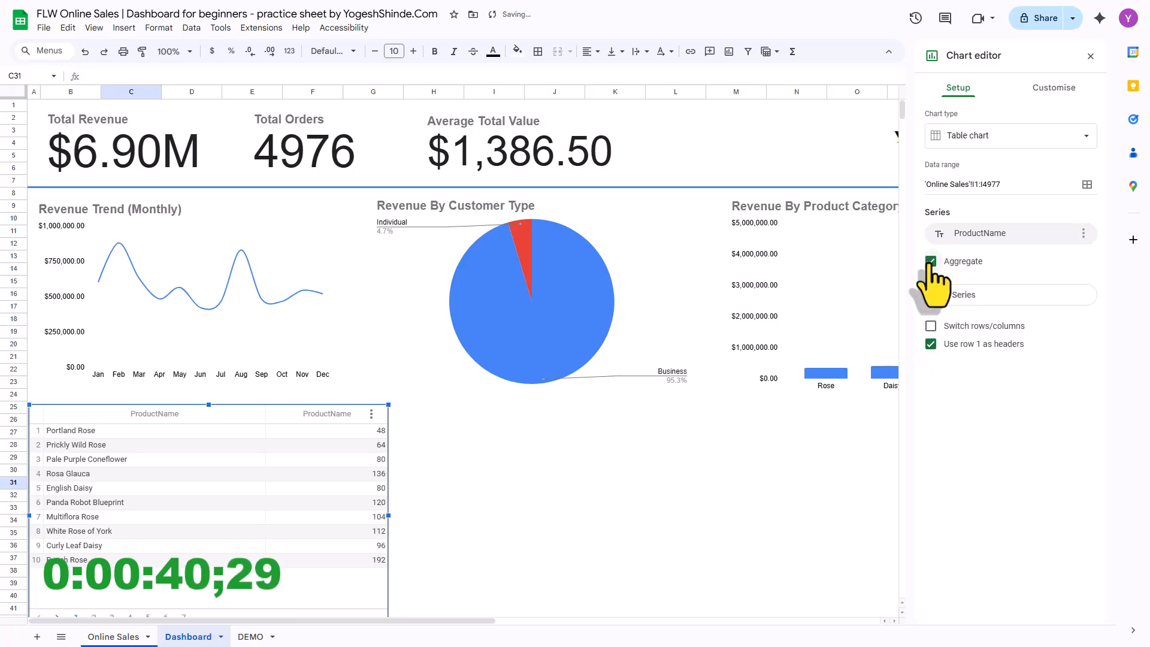
- Shorten the product table to end around row 39 and sort it by its count column in descending order
{"action": "scroll", "coordinate": [179, 509], "scroll_direction": "down", "scroll_amount": 3}
{"action": "left_click_drag", "start_coordinate": [207, 450], "coordinate": [206, 411]}
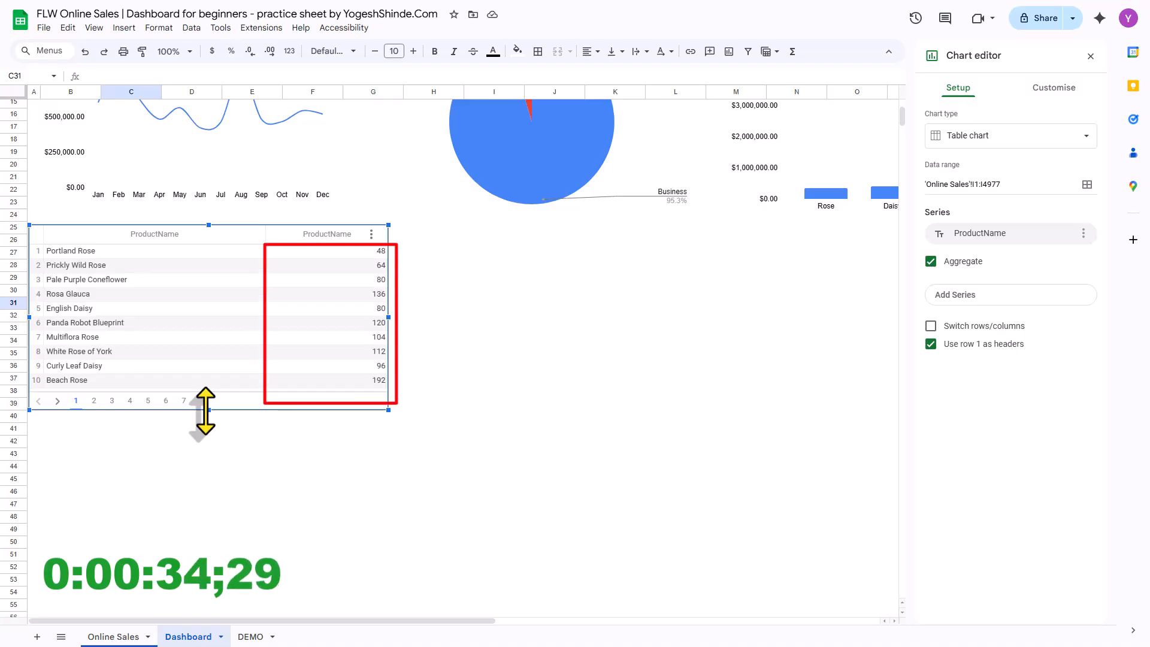
{"action": "left_click", "coordinate": [327, 235]}
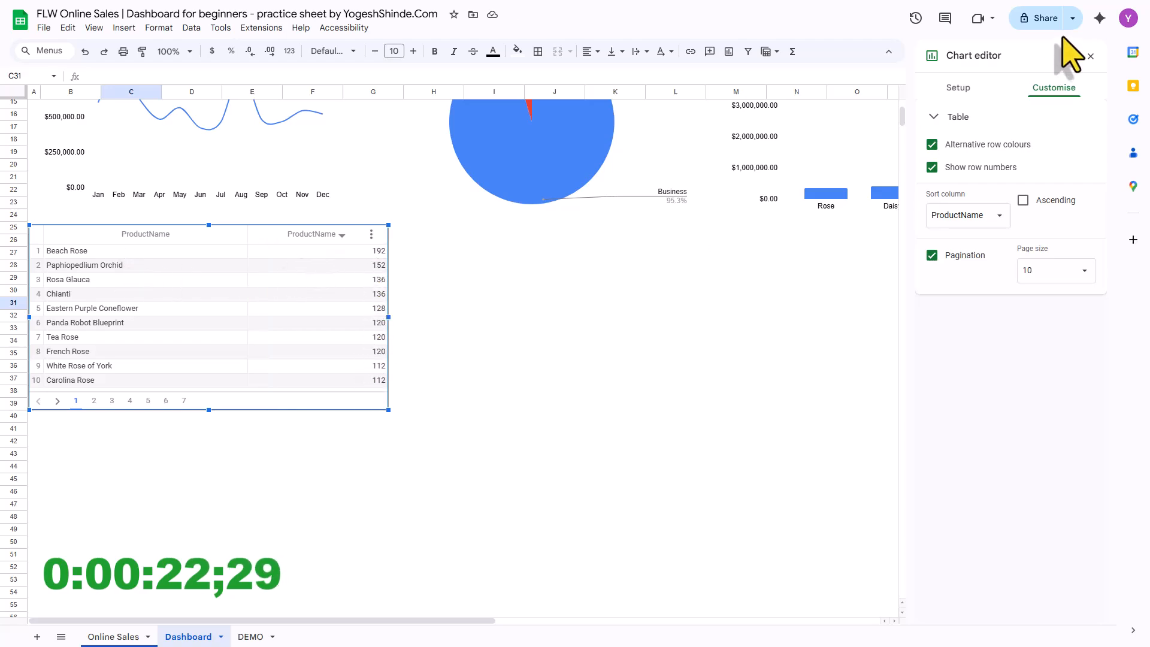
{"action": "left_click", "coordinate": [1091, 56]}
{"action": "scroll", "coordinate": [706, 418], "scroll_direction": "up", "scroll_amount": 3}
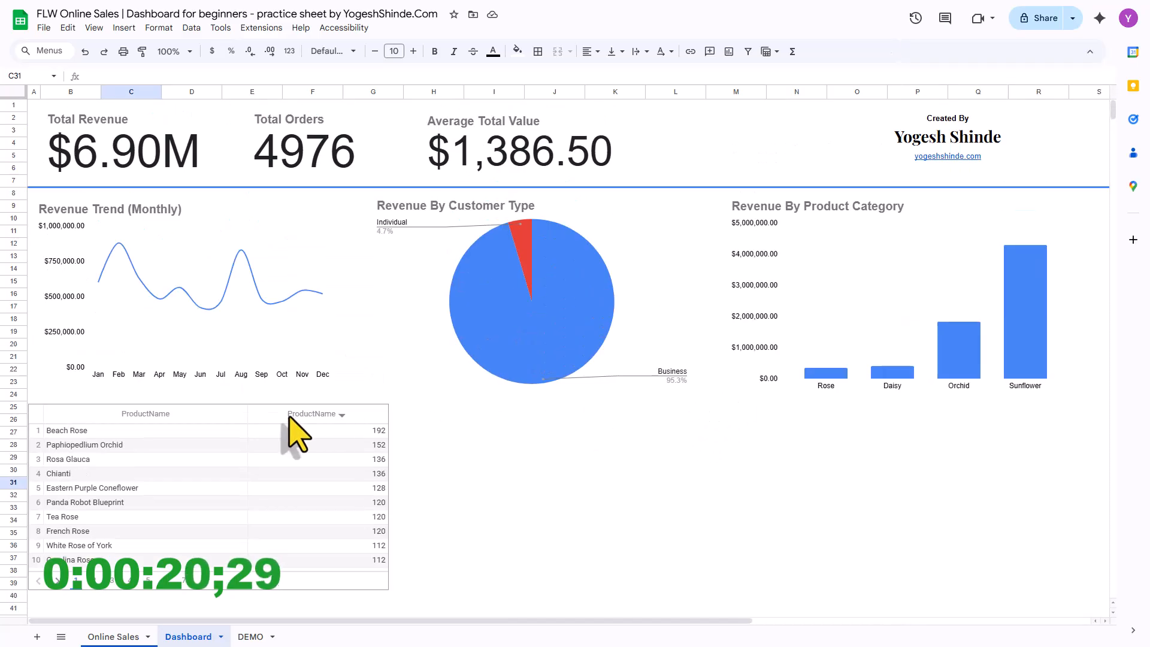
- Duplicate the product table and place the copy below the product category column chart, starting at row 25
{"action": "left_click", "coordinate": [199, 421]}
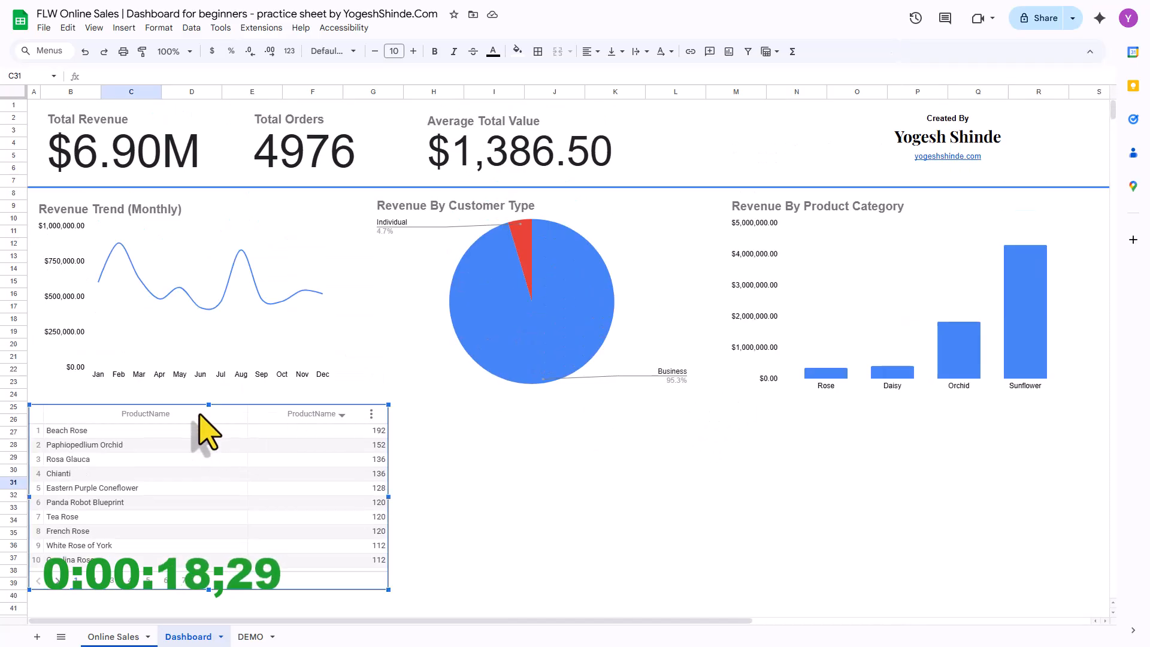
{"action": "key", "text": "ctrl+c"}
{"action": "key", "text": "ctrl+v"}
{"action": "left_click_drag", "start_coordinate": [317, 455], "coordinate": [902, 381]}
- Replace the copied table's data range with the CustomerName column of the Online Sales sheet, 'Online Sales'!E1:E
{"action": "left_click", "coordinate": [1041, 377]}
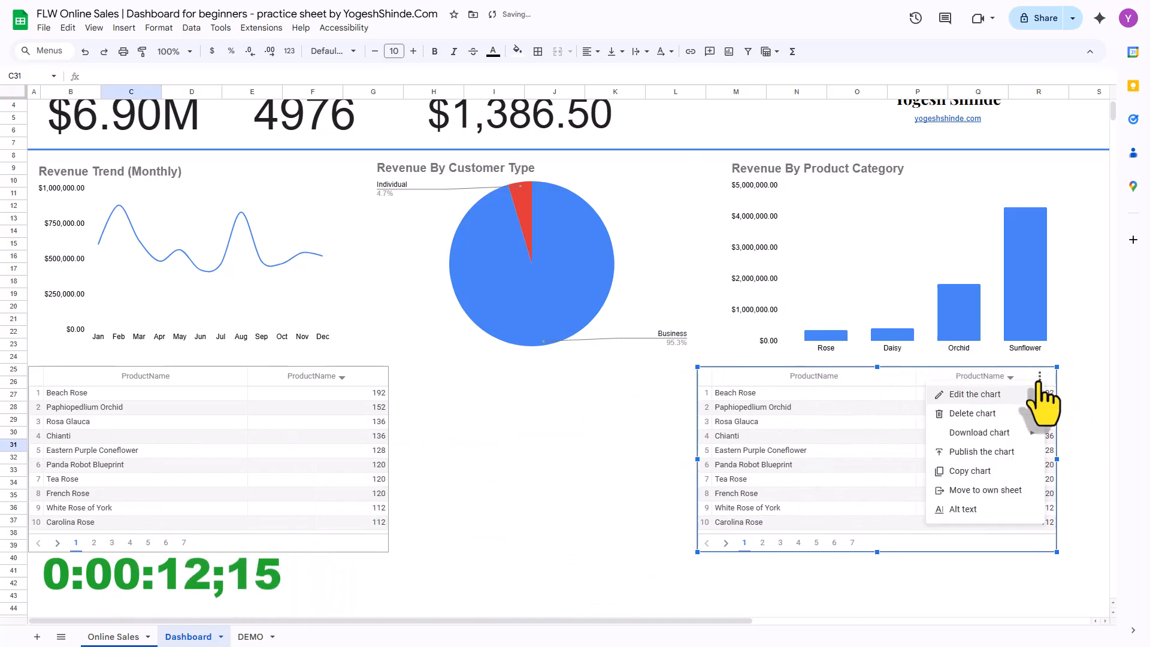
{"action": "left_click", "coordinate": [975, 395]}
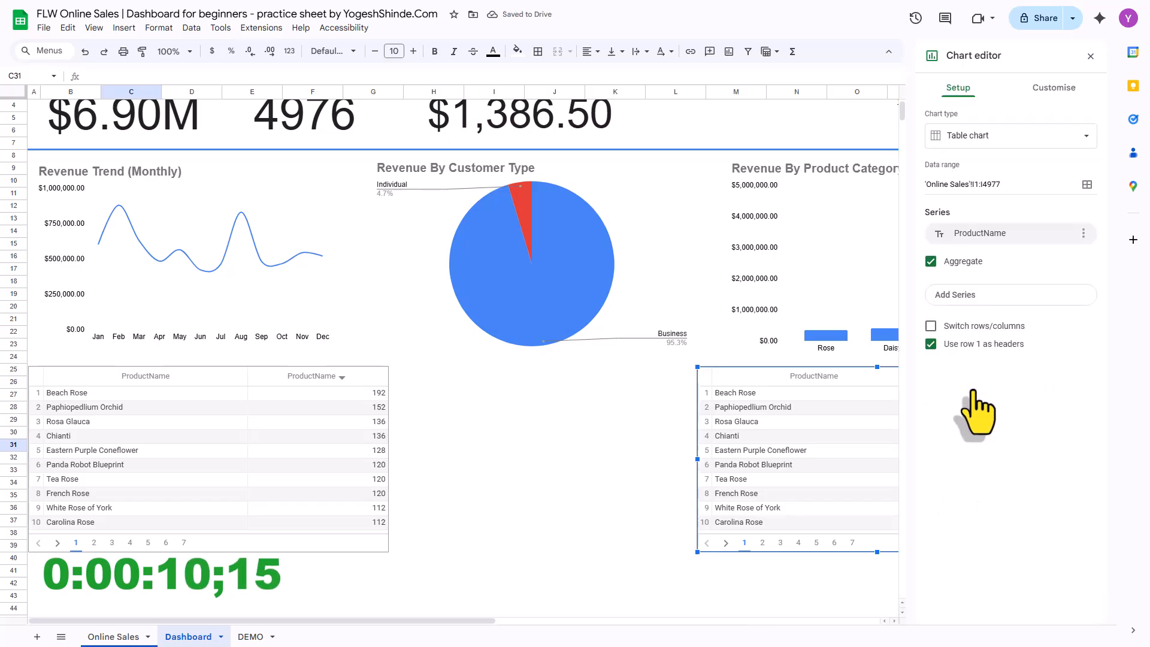
{"action": "left_click", "coordinate": [1087, 184]}
{"action": "left_click_drag", "start_coordinate": [586, 235], "coordinate": [475, 240]}
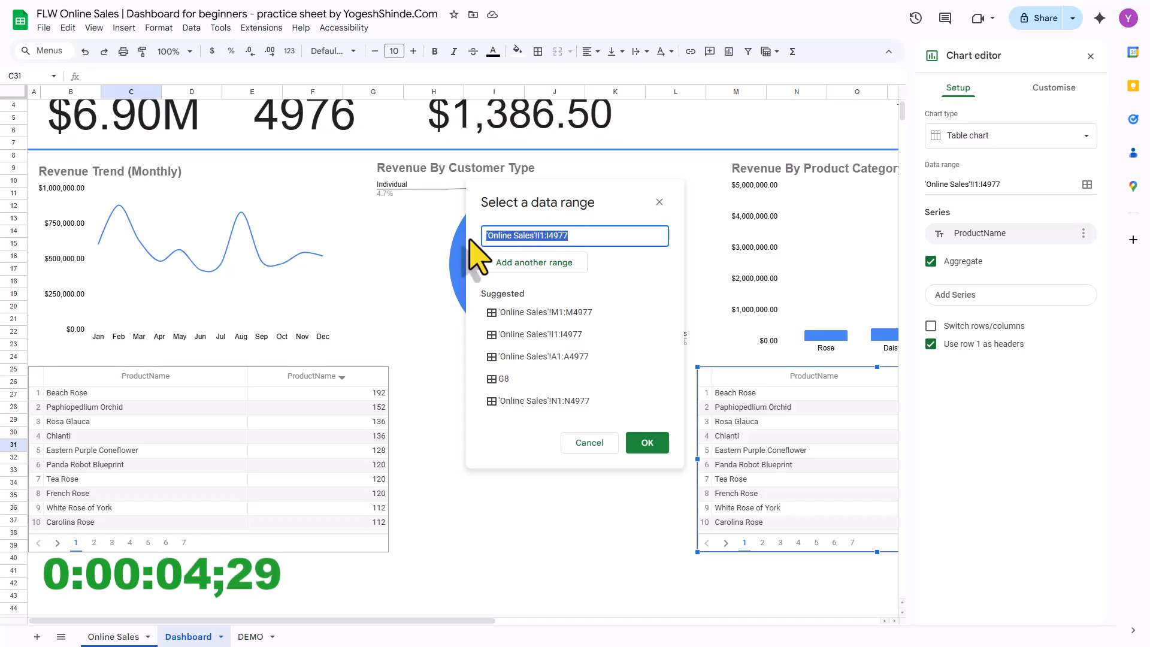
{"action": "left_click", "coordinate": [114, 639]}
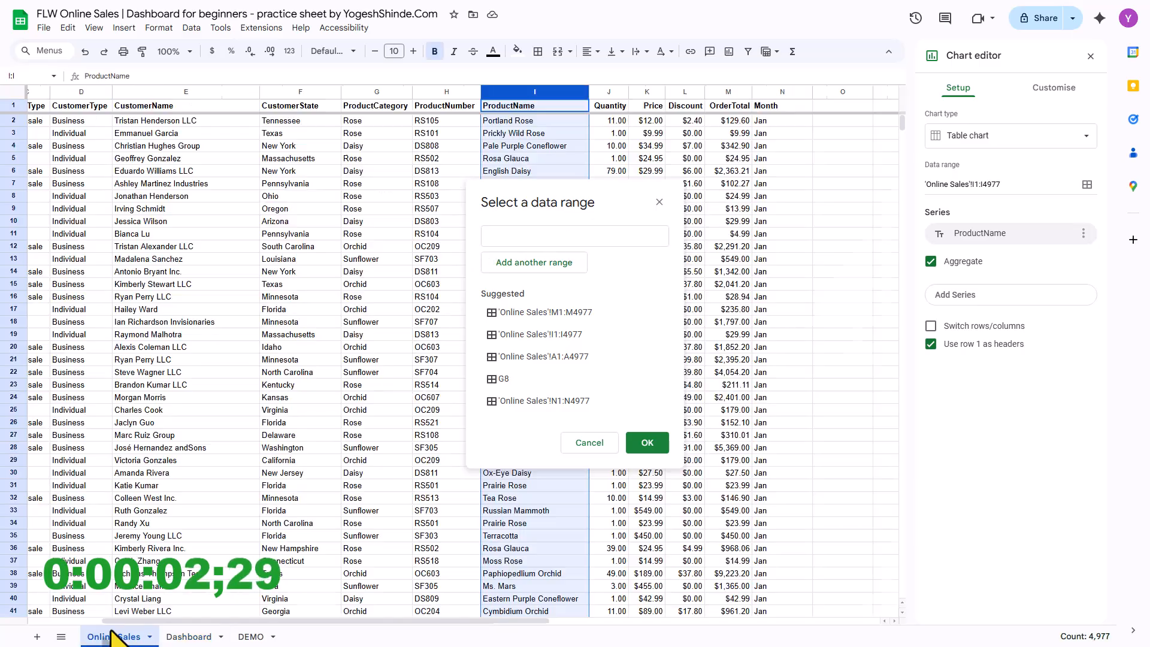
{"action": "left_click", "coordinate": [304, 91]}
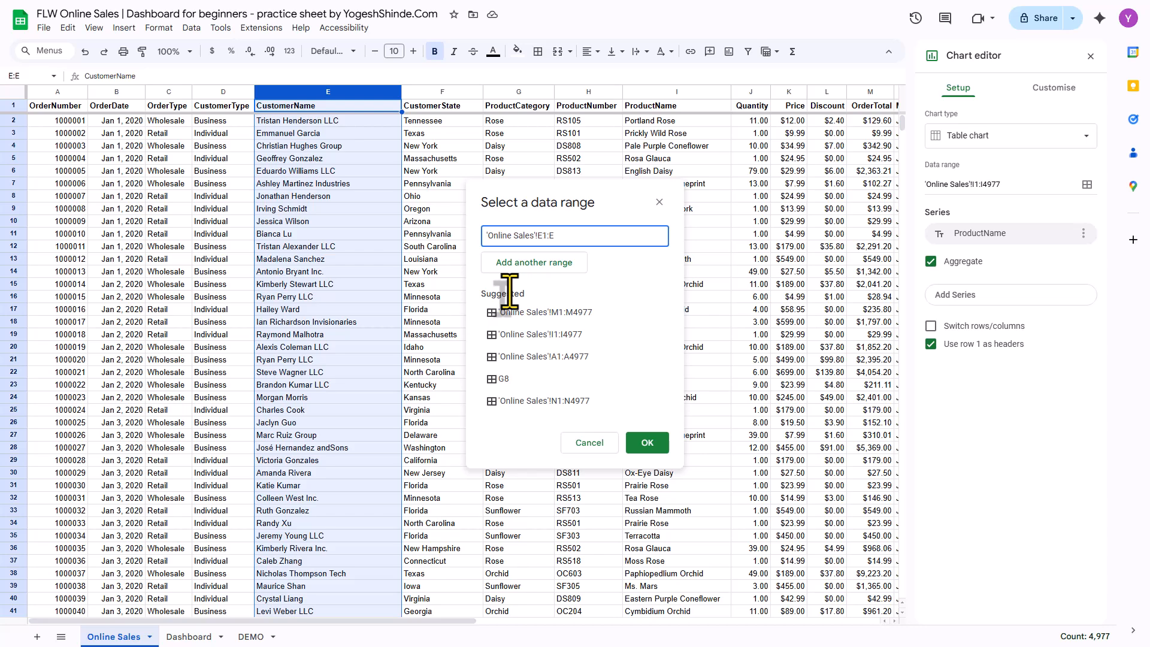
{"action": "left_click", "coordinate": [653, 442]}
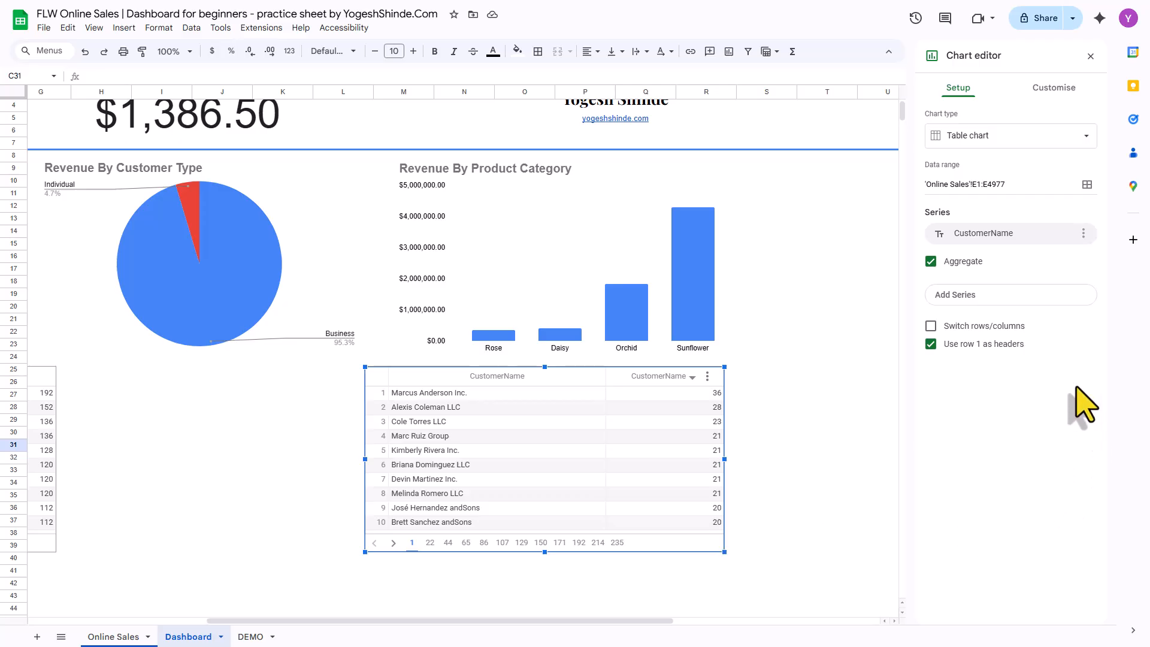
{"action": "left_click", "coordinate": [1091, 56]}
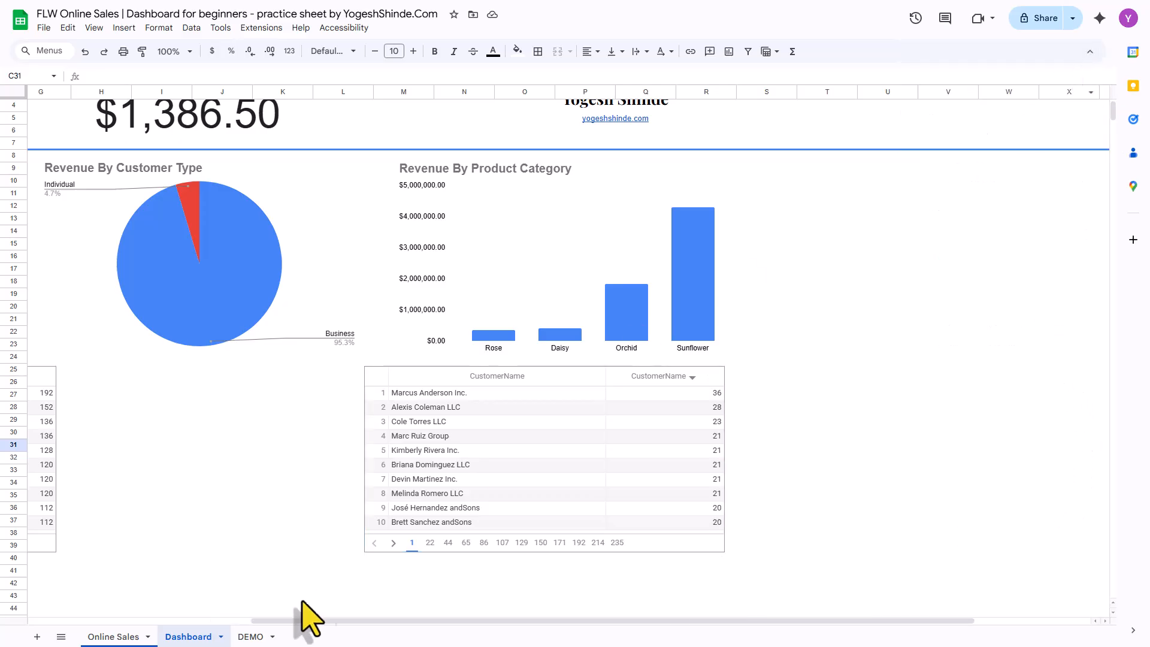
- Check the DEMO sheet's layout, and place a copy of the Dashboard's customer type pie chart between the two tables, starting at row 25
{"action": "left_click", "coordinate": [250, 637]}
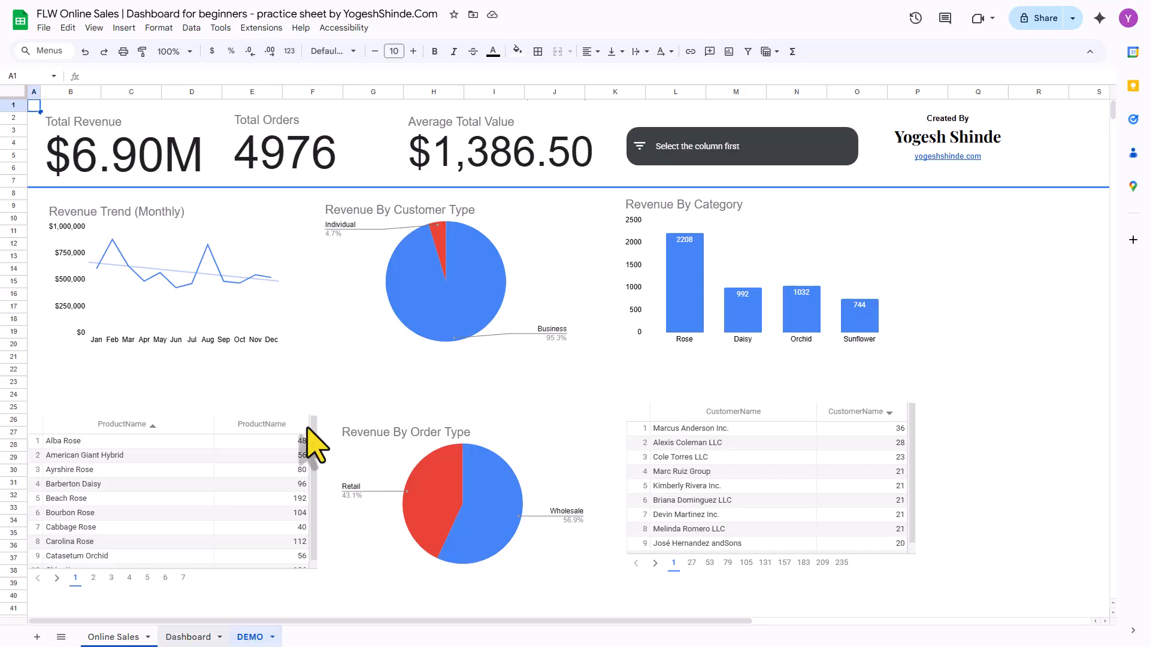
{"action": "left_click", "coordinate": [612, 180]}
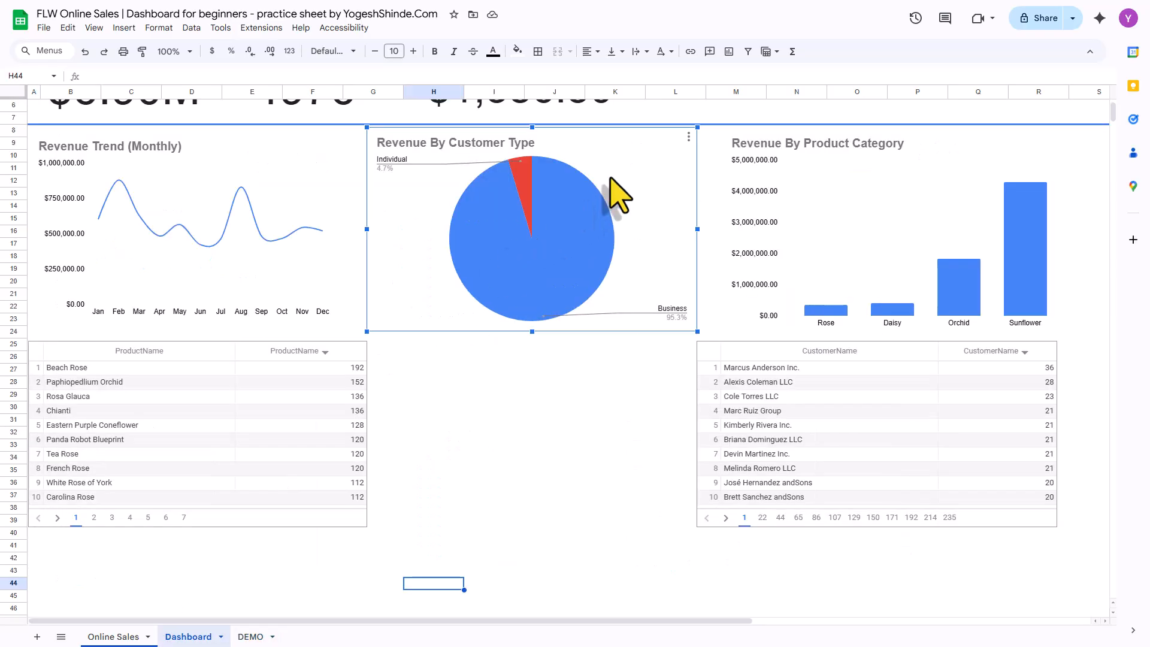
{"action": "key", "text": "ctrl+c"}
{"action": "key", "text": "ctrl+v"}
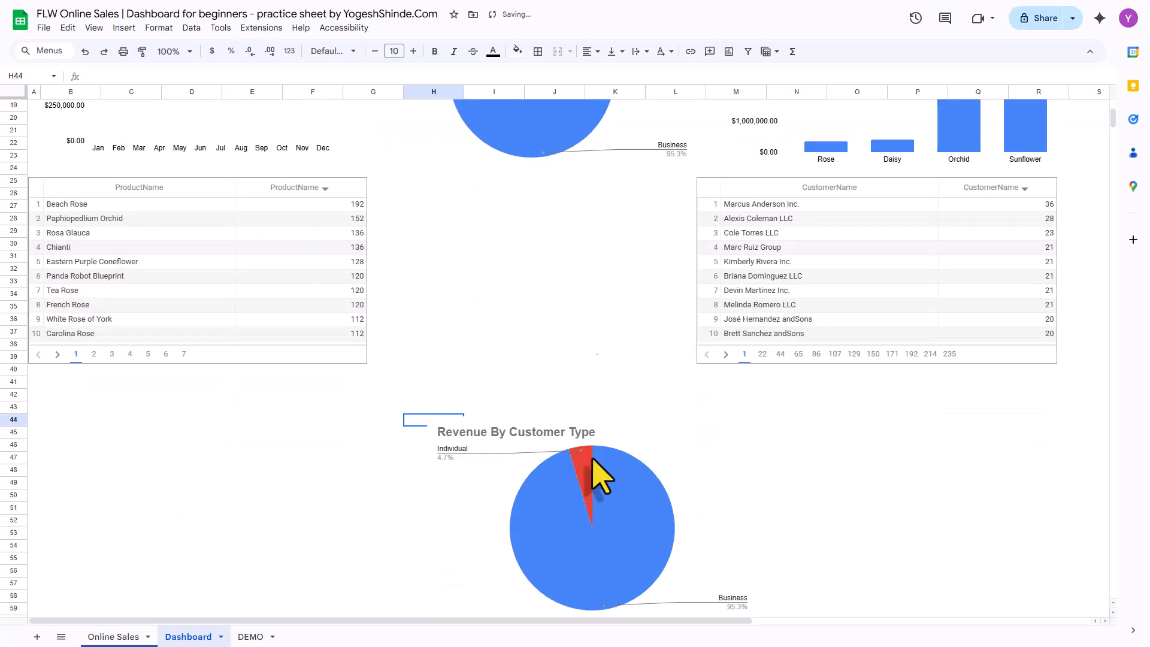
{"action": "left_click_drag", "start_coordinate": [728, 501], "coordinate": [665, 262]}
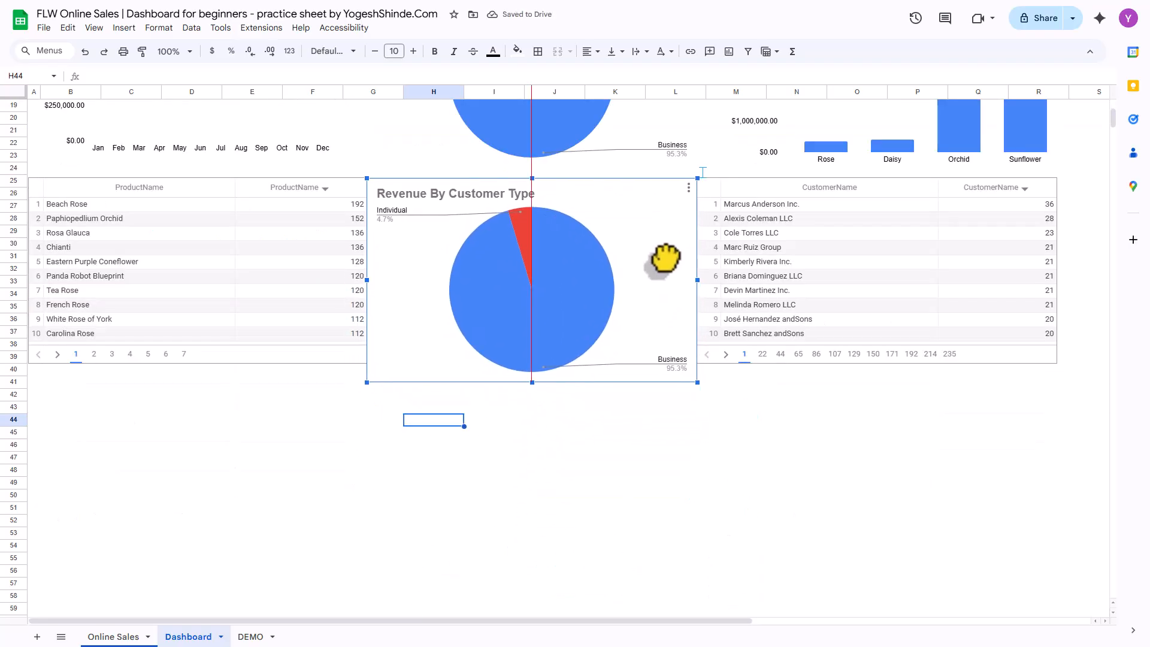
- Shorten the copied pie chart to line up with the tables' lower edge around row 39, and open it for editing
{"action": "left_click_drag", "start_coordinate": [532, 382], "coordinate": [533, 363]}
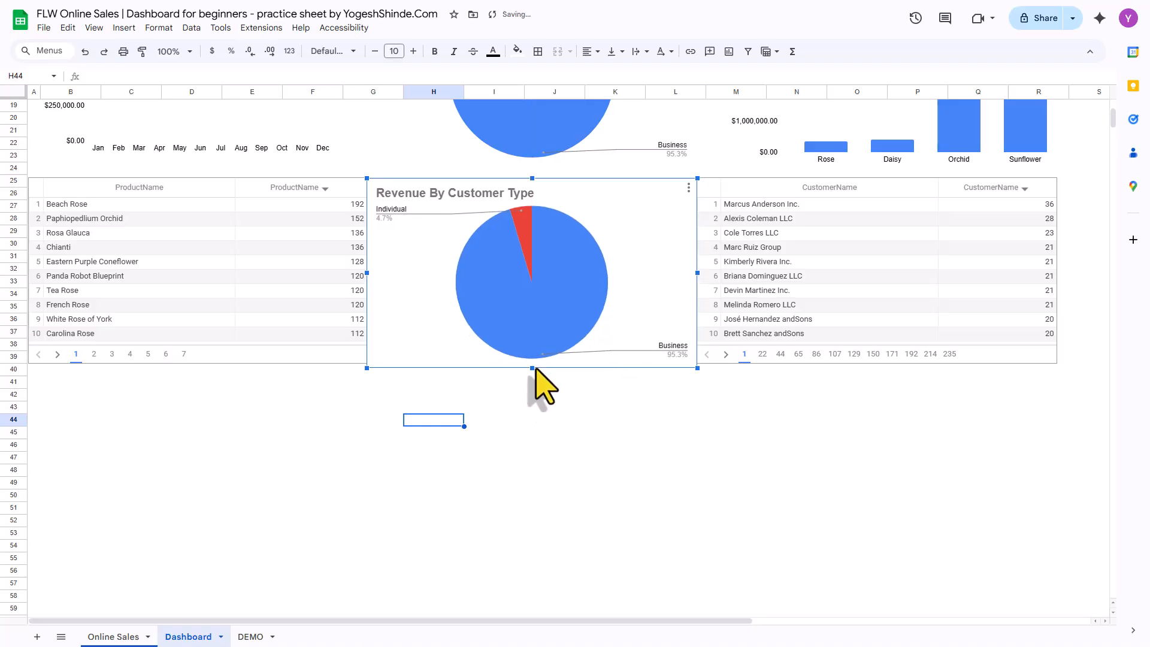
{"action": "left_click", "coordinate": [688, 188]}
{"action": "left_click", "coordinate": [704, 207]}
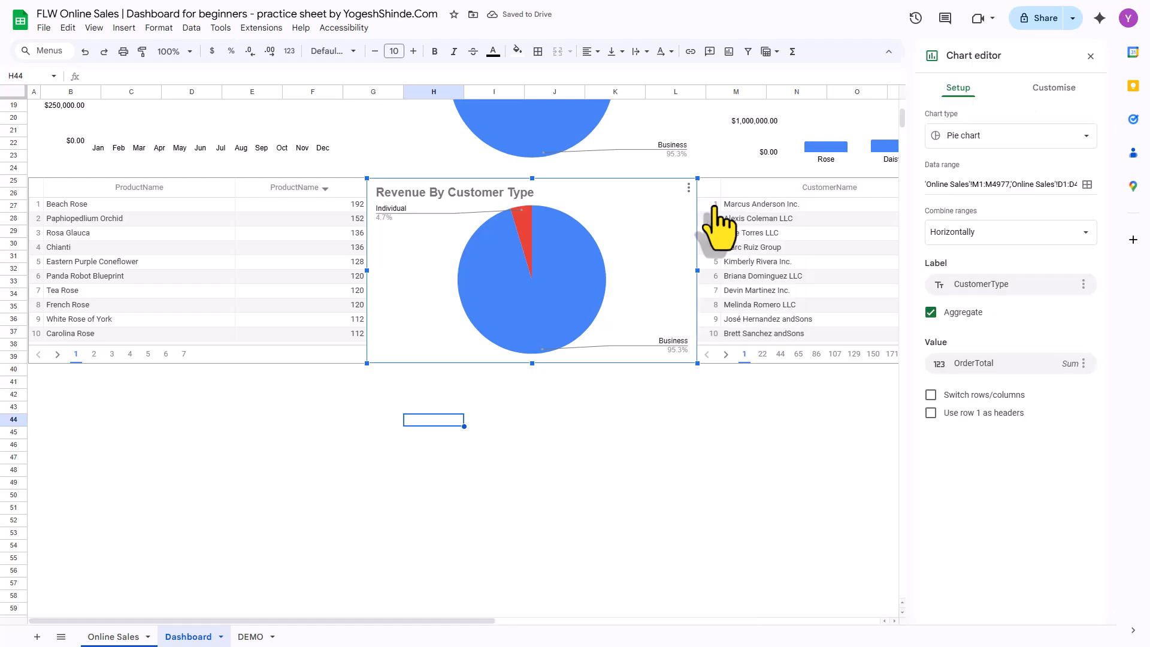
{"action": "left_click", "coordinate": [998, 287]}
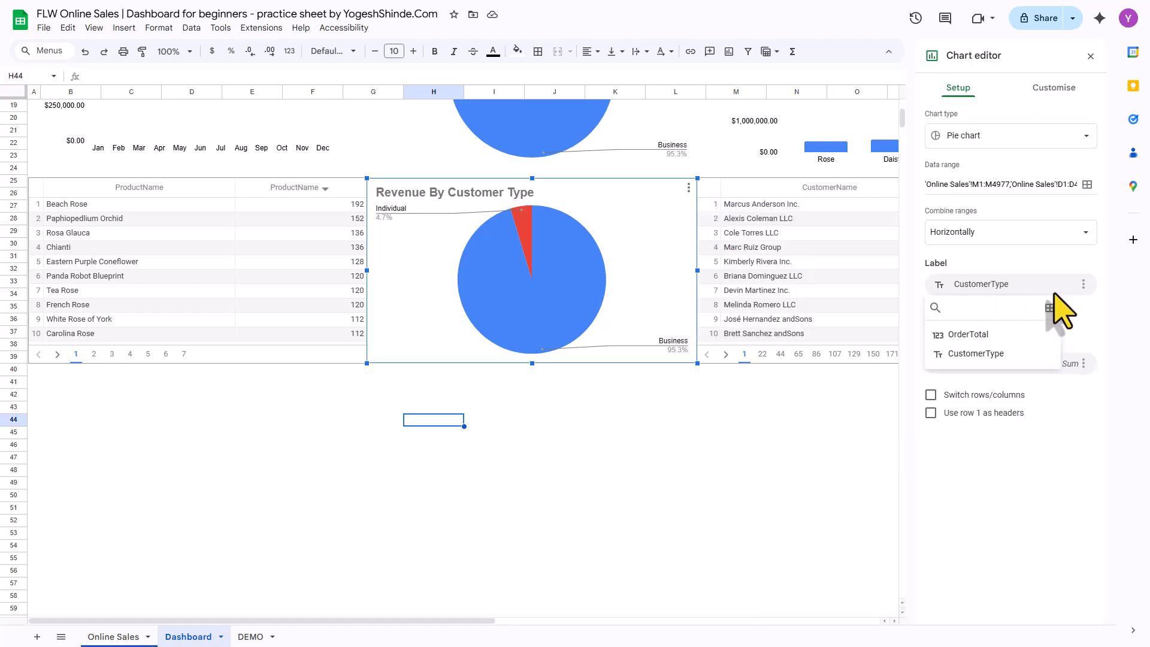
{"action": "left_click", "coordinate": [1073, 233]}
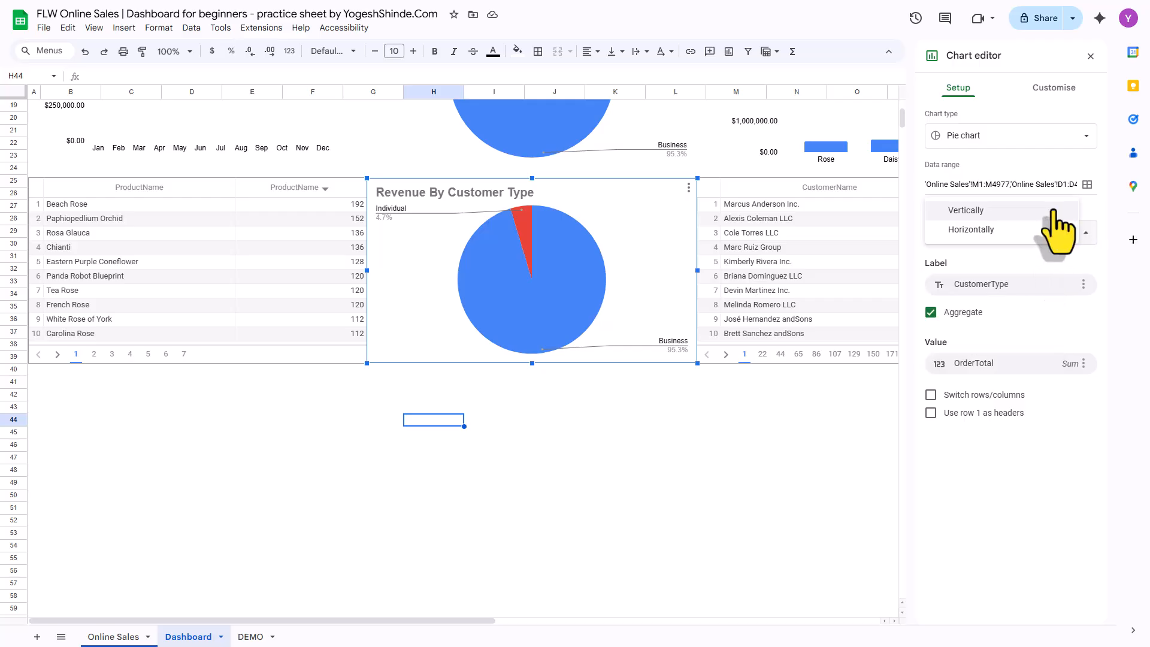
{"action": "left_click", "coordinate": [982, 230]}
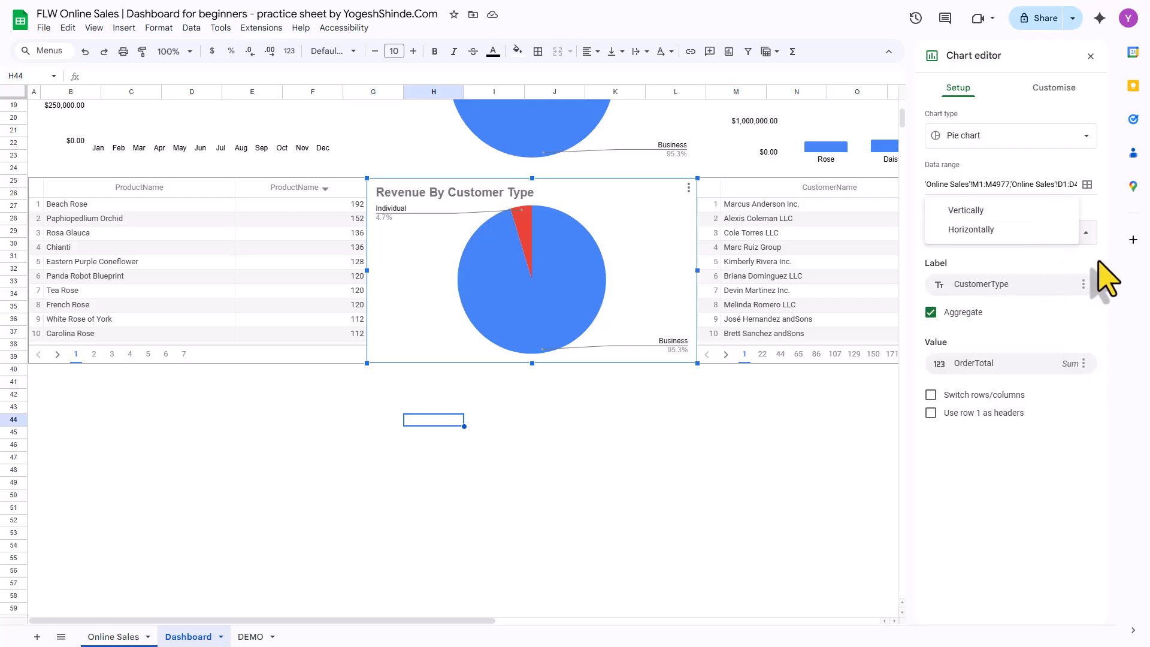
- Replace the copied pie chart's data ranges with only the OrderType column of the Online Sales sheet, 'Online Sales'!C1:C4977
{"action": "left_click", "coordinate": [1086, 187]}
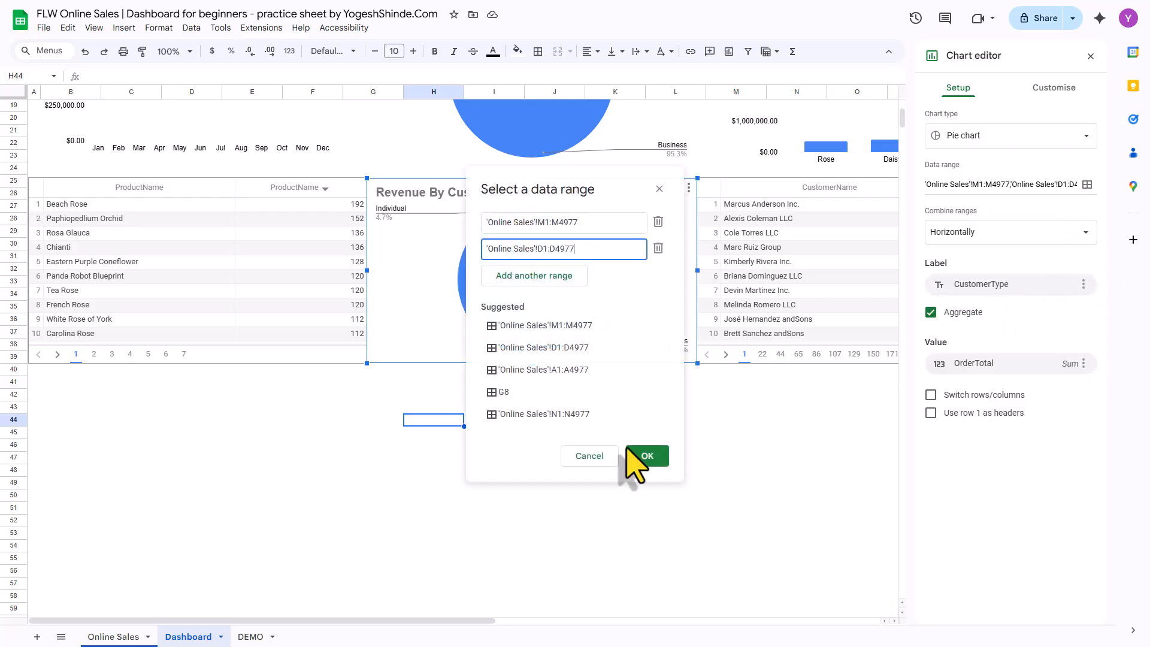
{"action": "left_click", "coordinate": [100, 638]}
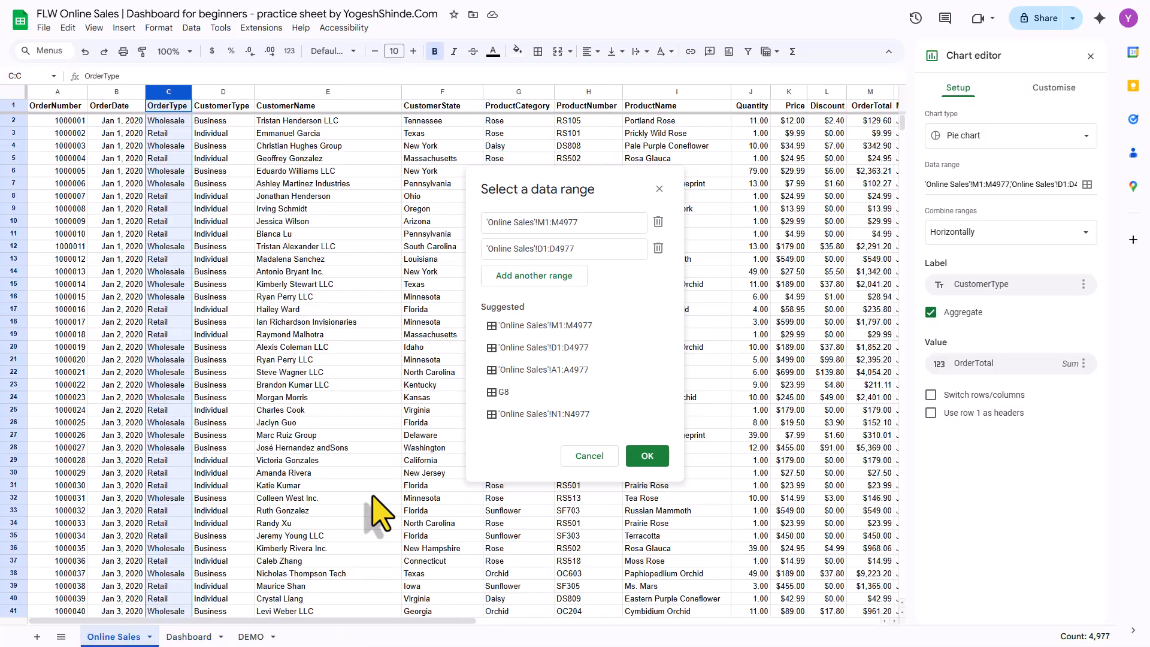
{"action": "left_click", "coordinate": [659, 248]}
{"action": "left_click_drag", "start_coordinate": [591, 222], "coordinate": [464, 225]}
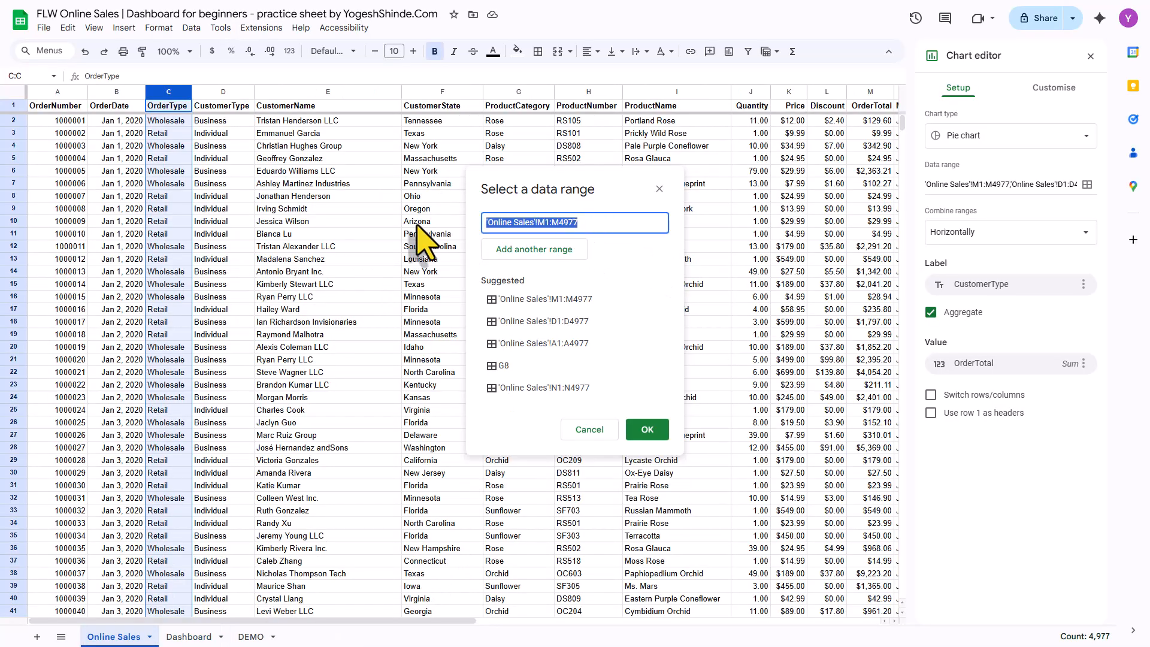
{"action": "left_click", "coordinate": [167, 108]}
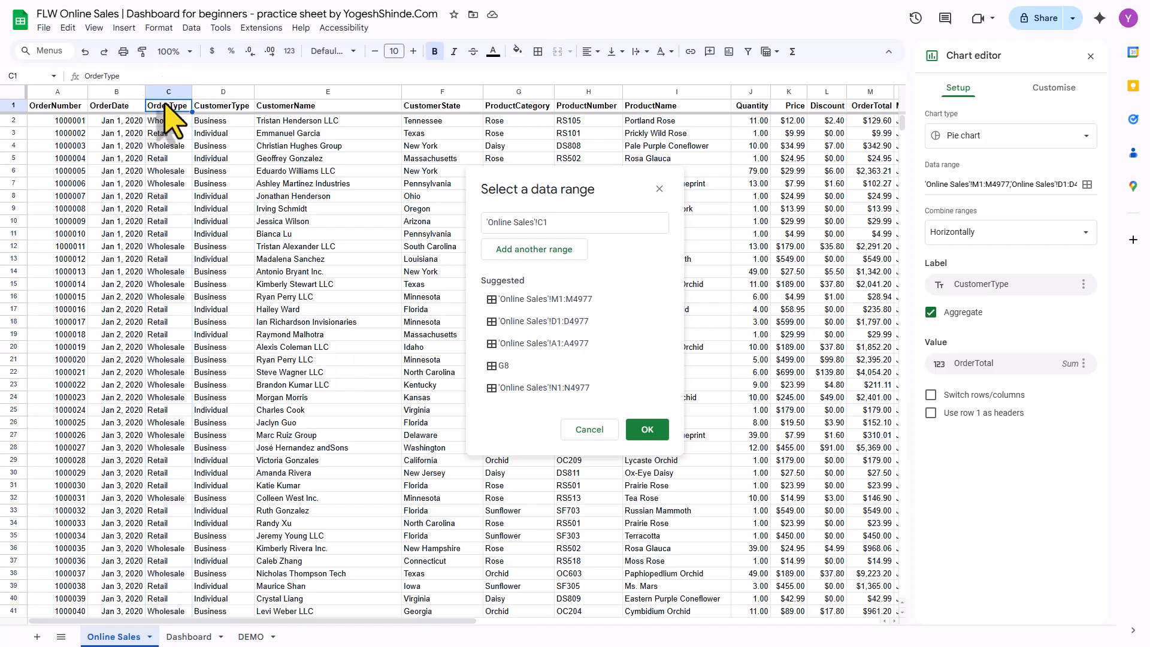
{"action": "left_click", "coordinate": [166, 92]}
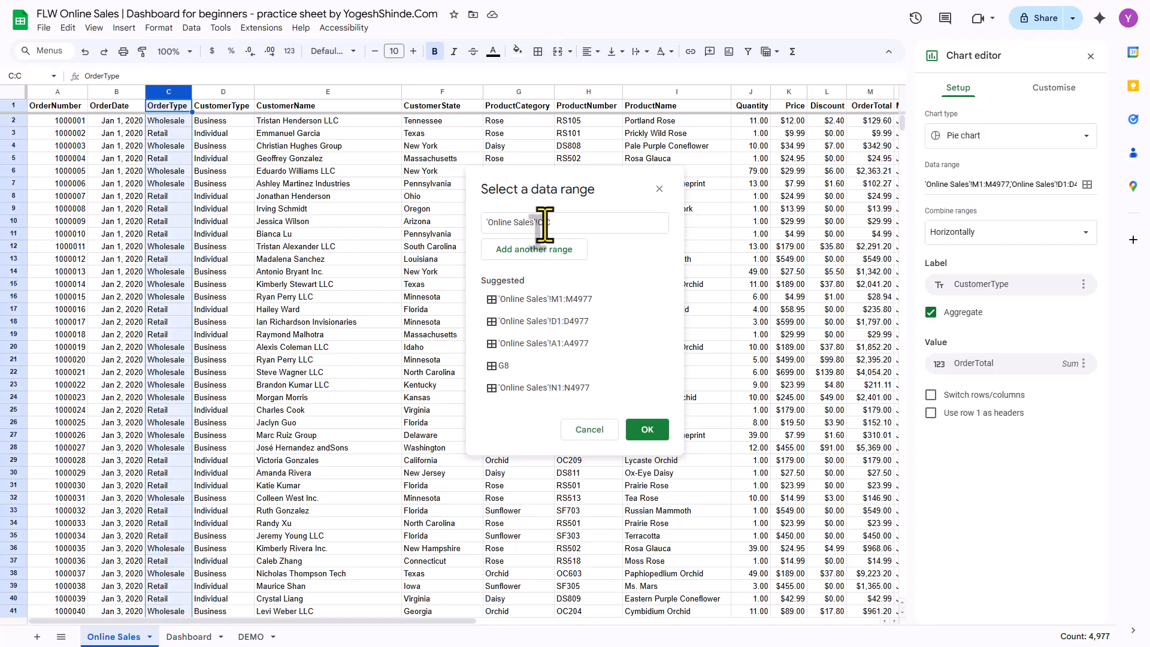
{"action": "left_click", "coordinate": [648, 430]}
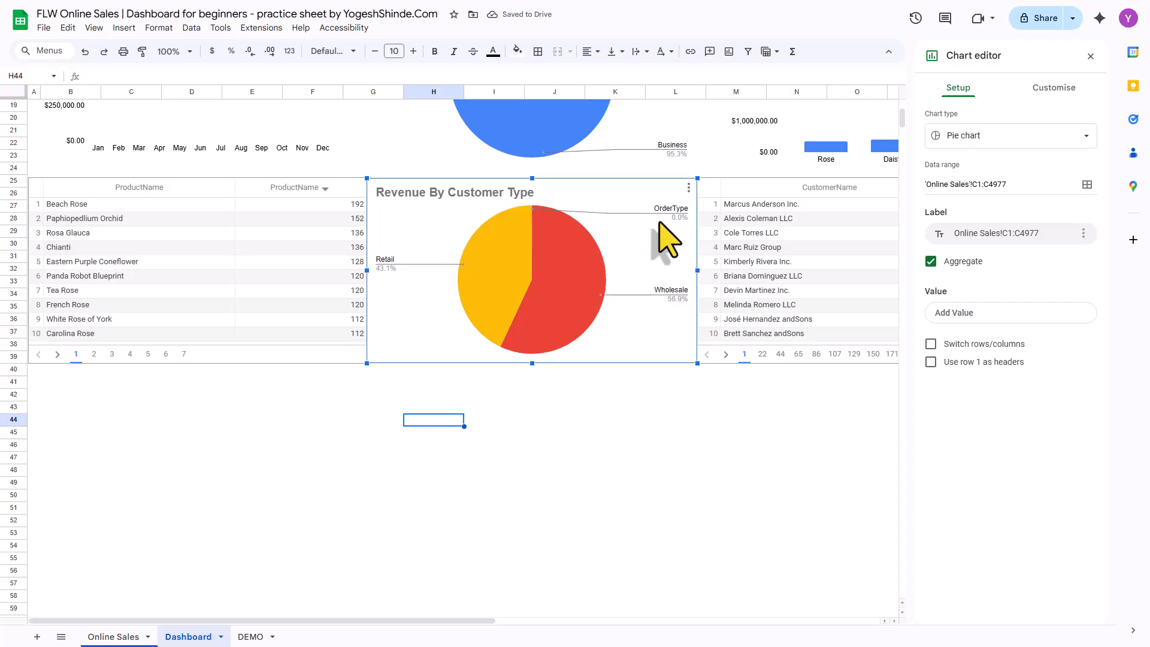
- Change the copied pie chart's title to "Revenue By Order Type"
{"action": "left_click", "coordinate": [461, 195]}
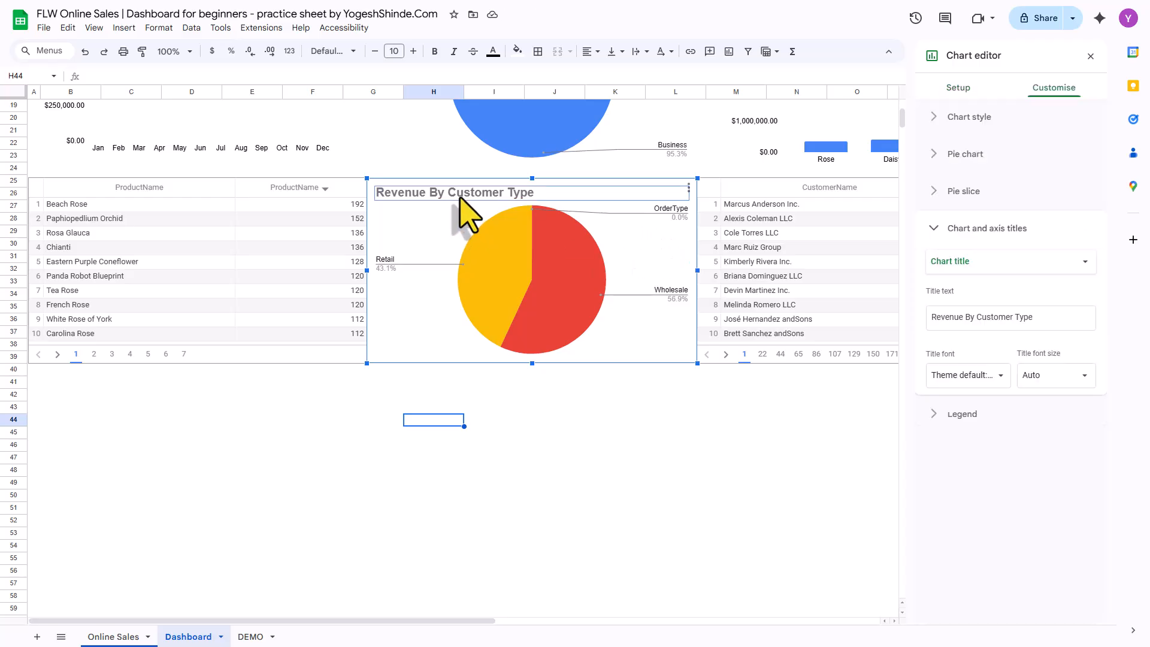
{"action": "double_click", "coordinate": [990, 317]}
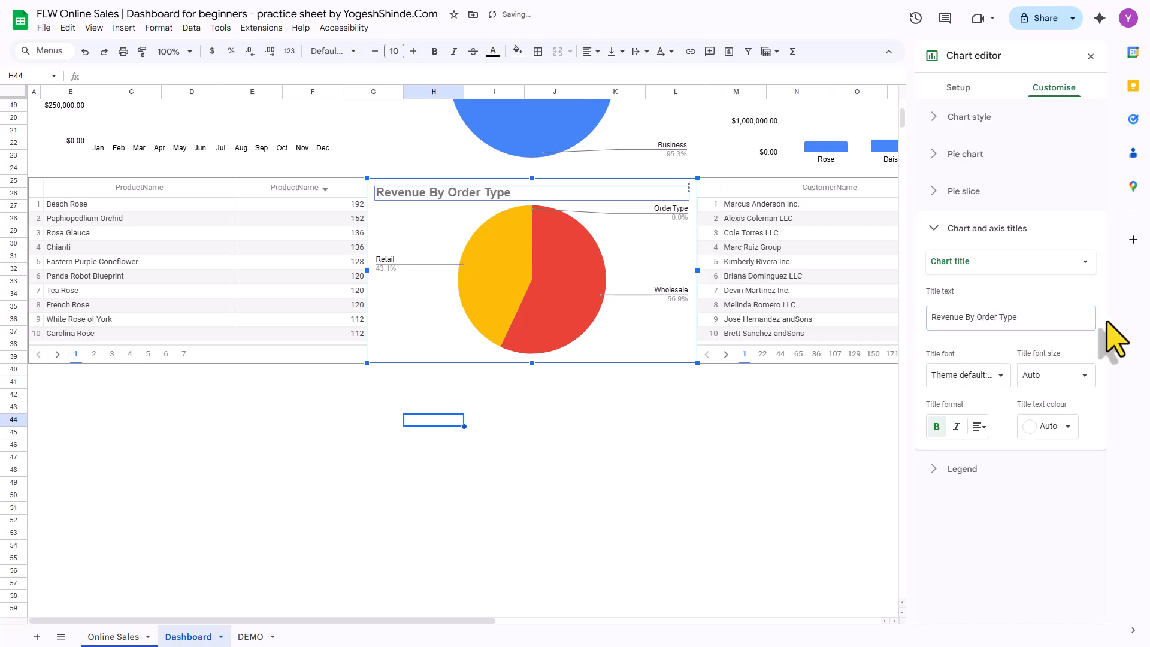
{"action": "left_click", "coordinate": [1091, 56]}
- Reopen the order type pie chart for editing and make it use row 1 as headers
{"action": "double_click", "coordinate": [617, 270]}
{"action": "left_click", "coordinate": [657, 213]}
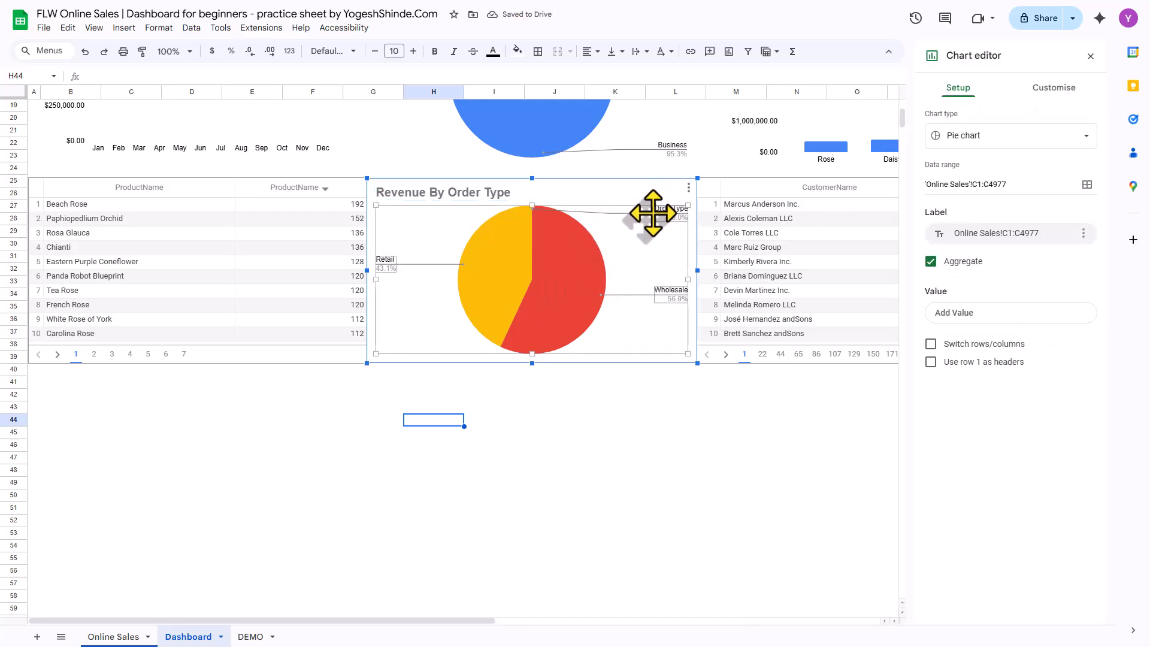
{"action": "left_click", "coordinate": [931, 362]}
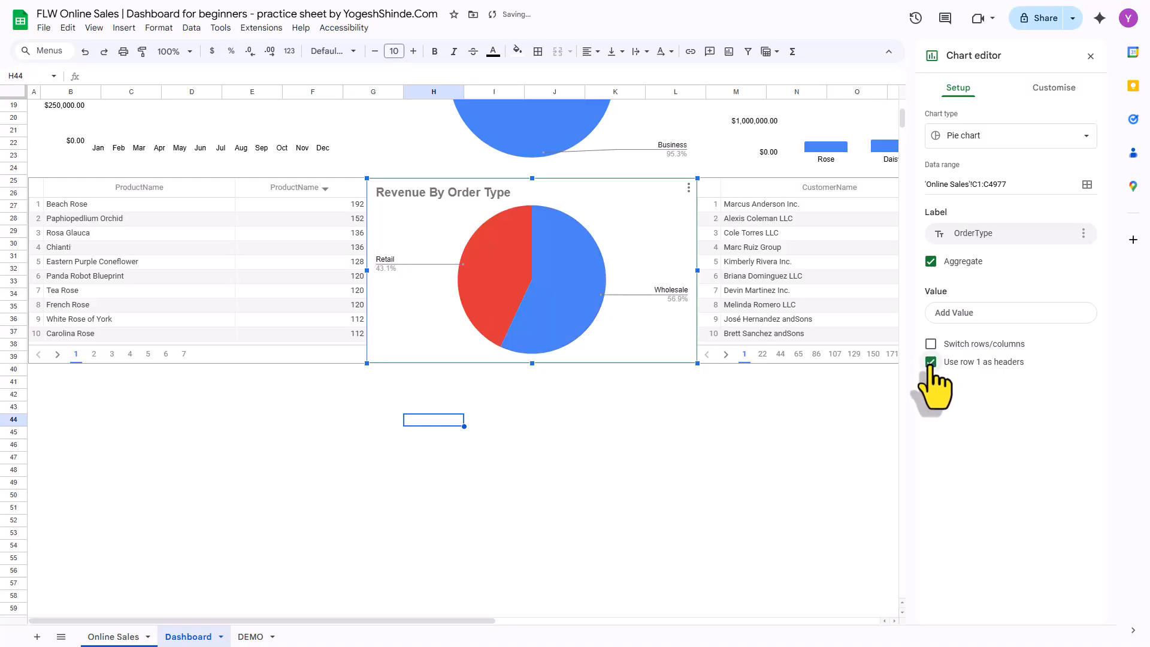
{"action": "left_click", "coordinate": [1091, 55]}
- Nudge the Average Total Value scorecard slightly to the left within the Dashboard's header row
{"action": "scroll", "coordinate": [796, 496], "scroll_direction": "up", "scroll_amount": 5}
{"action": "left_click", "coordinate": [591, 164]}
{"action": "left_click_drag", "start_coordinate": [587, 160], "coordinate": [577, 157]}
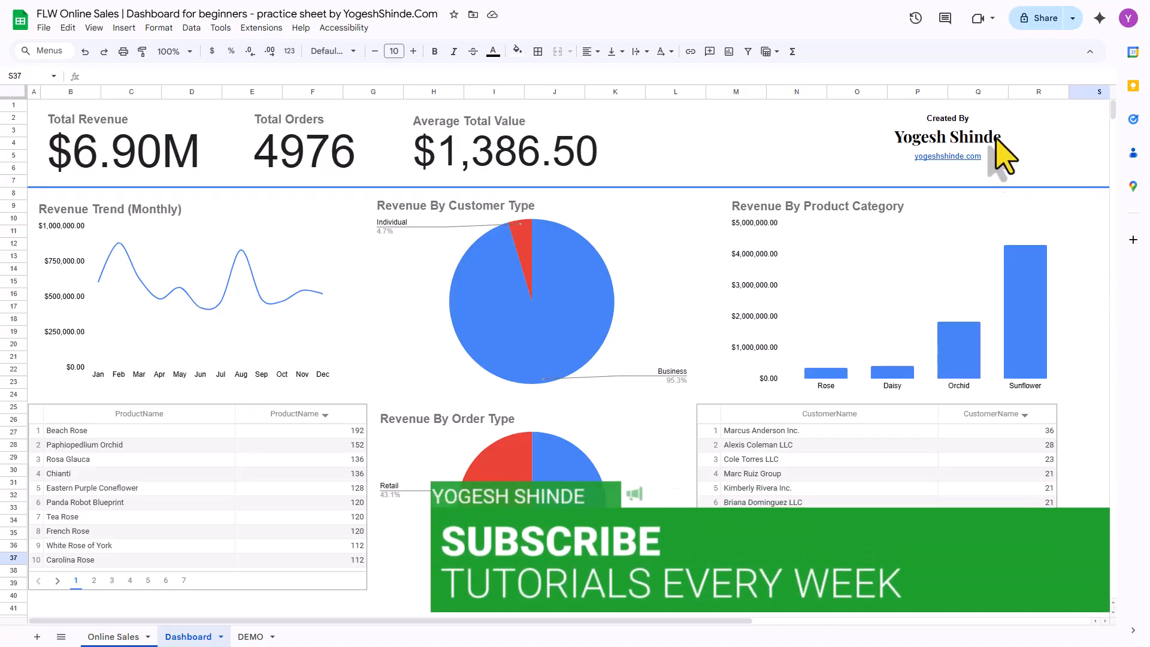
- Add a slicer to the Dashboard with columns A to N of the Online Sales sheet as its data range
{"action": "left_click", "coordinate": [190, 30]}
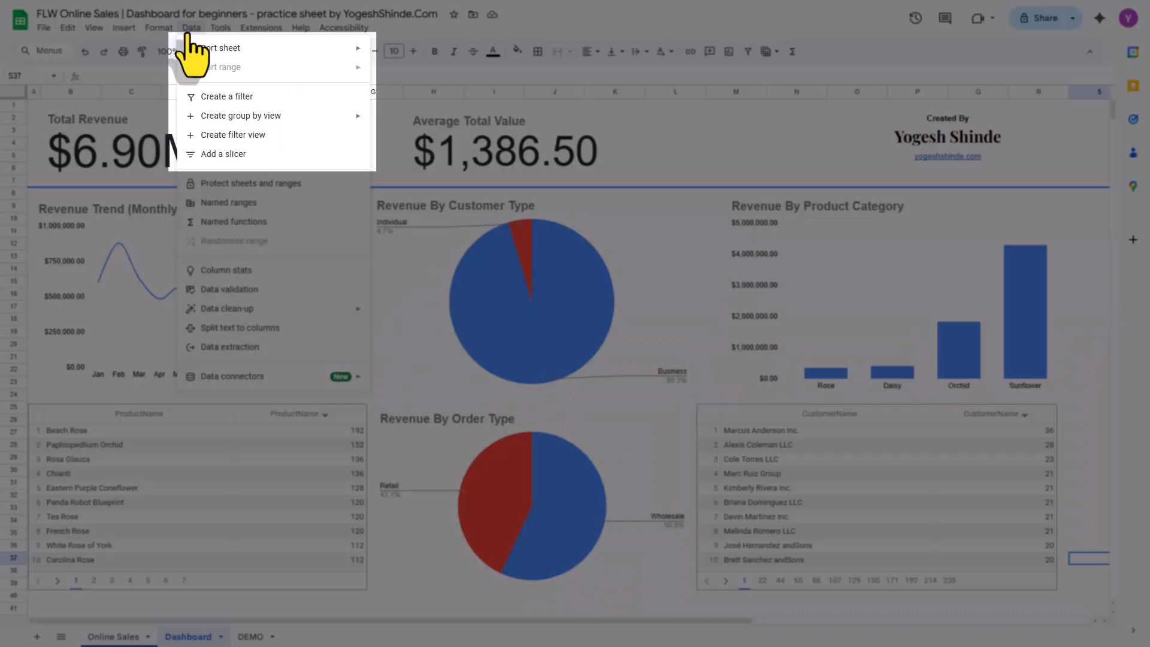
{"action": "left_click", "coordinate": [211, 154]}
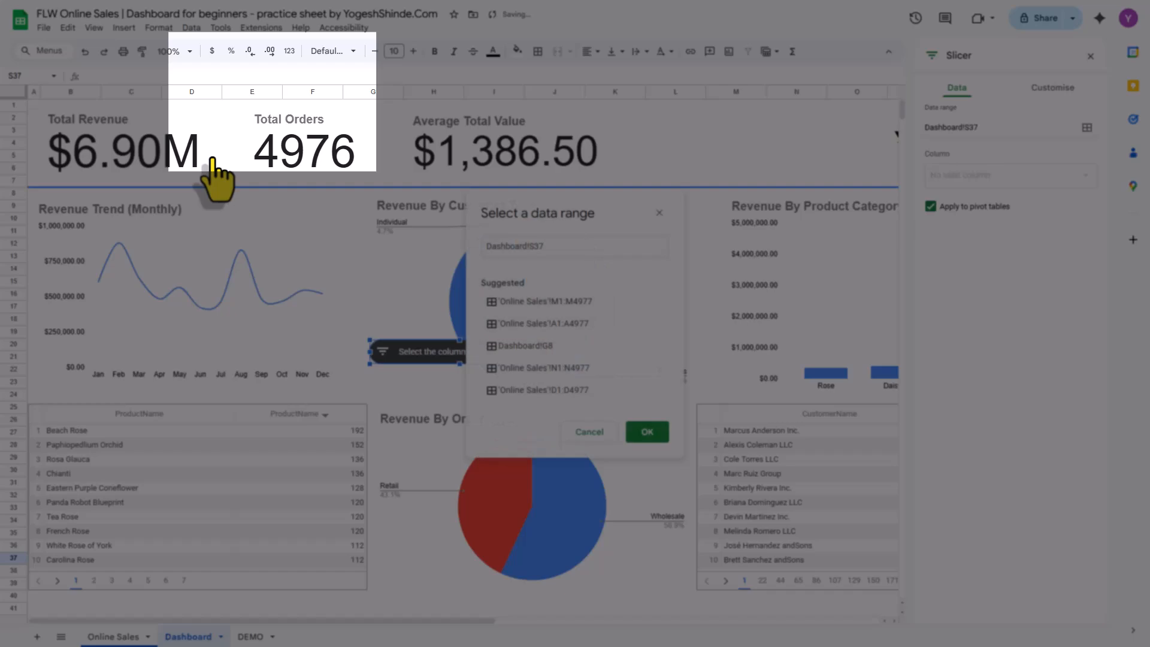
{"action": "left_click", "coordinate": [552, 248]}
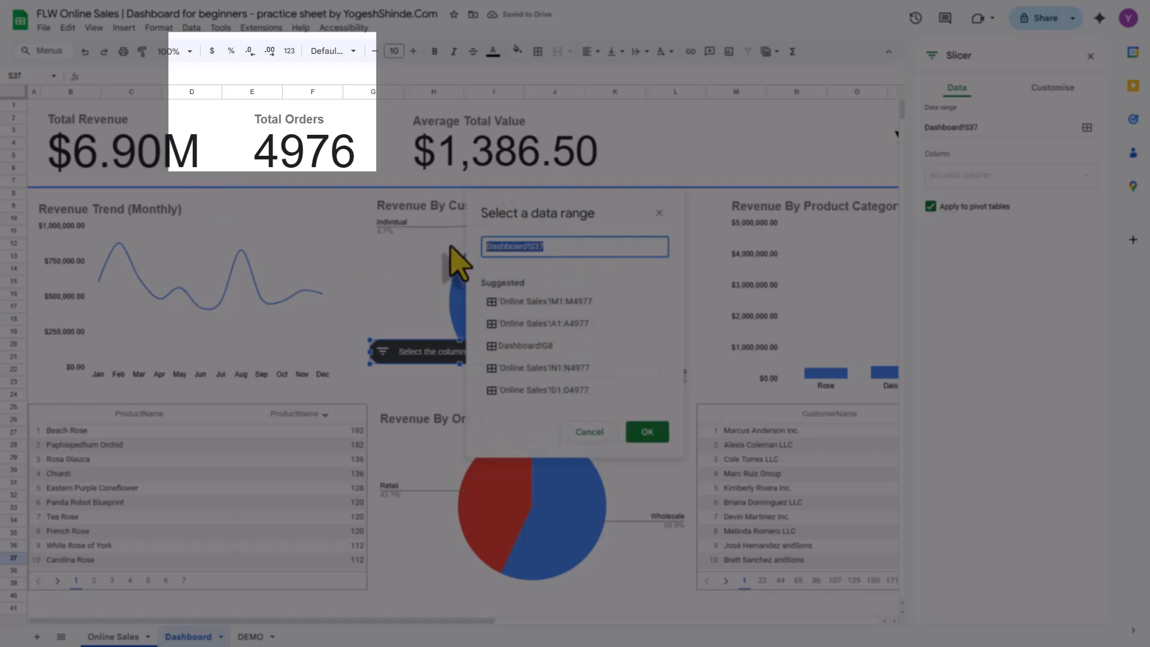
{"action": "key", "text": "BackSpace"}
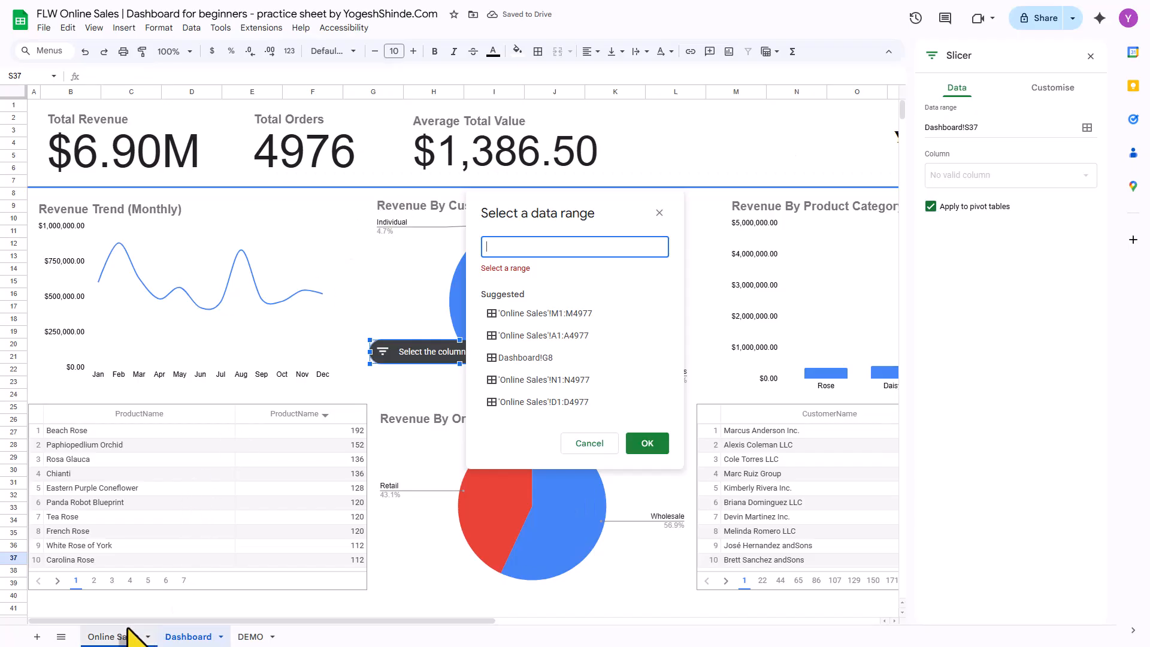
{"action": "left_click", "coordinate": [123, 638]}
{"action": "left_click", "coordinate": [60, 106]}
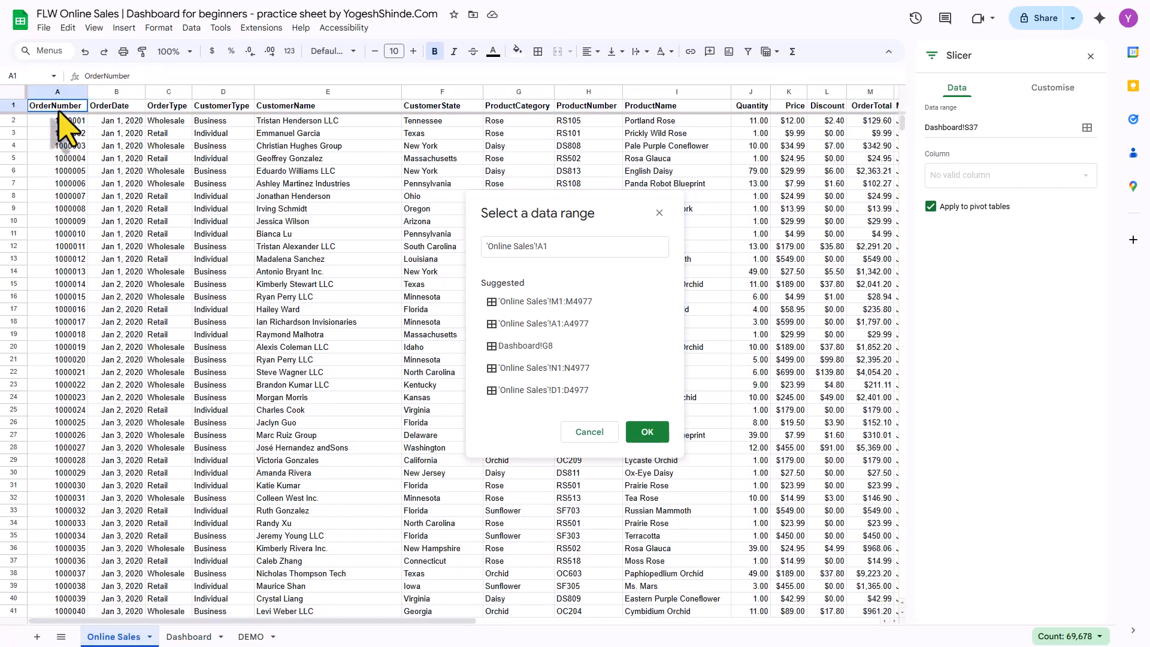
{"action": "left_click_drag", "start_coordinate": [57, 93], "coordinate": [494, 87]}
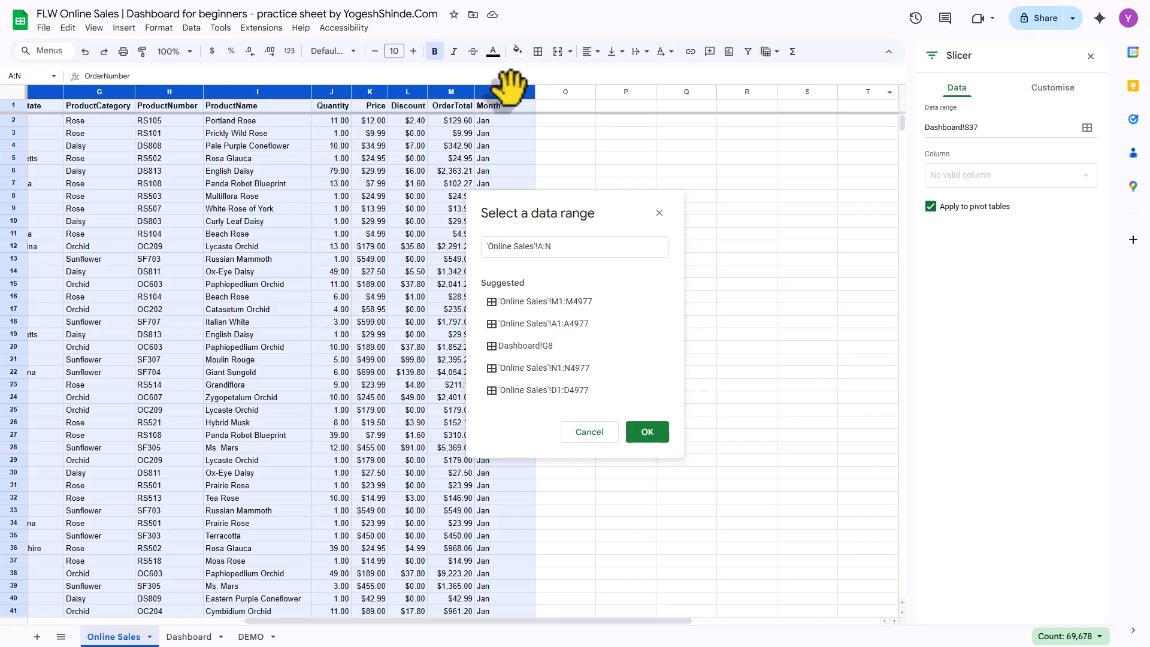
{"action": "left_click", "coordinate": [647, 432]}
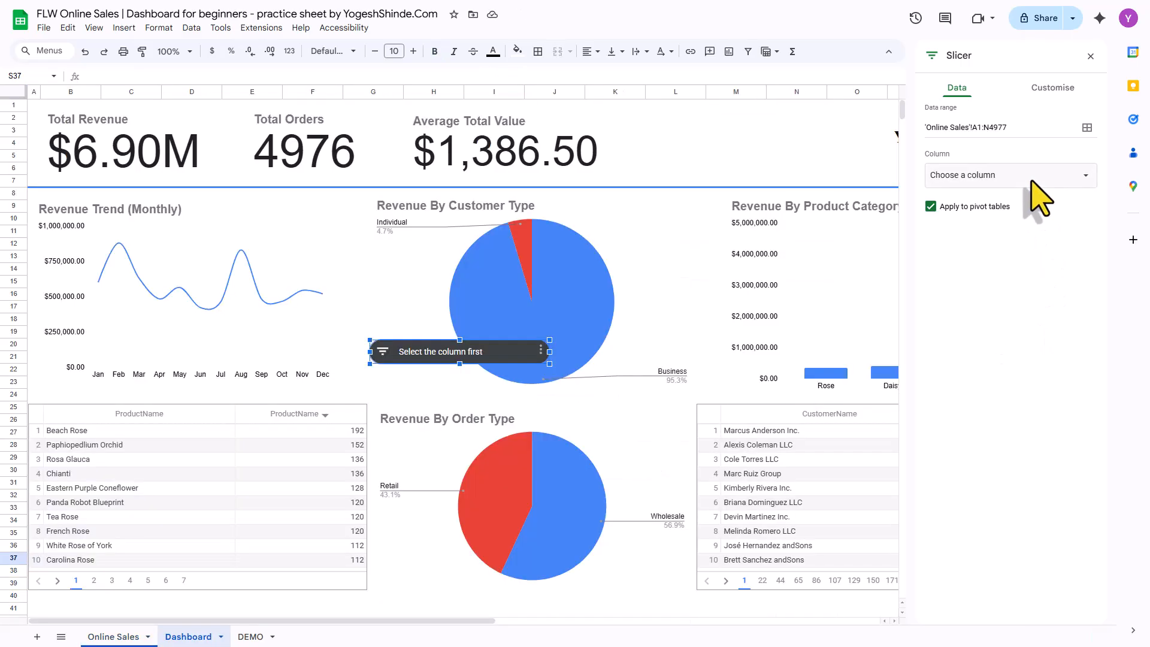
- Set the new slicer to filter by the CustomerState column and close its settings
{"action": "left_click", "coordinate": [1036, 180]}
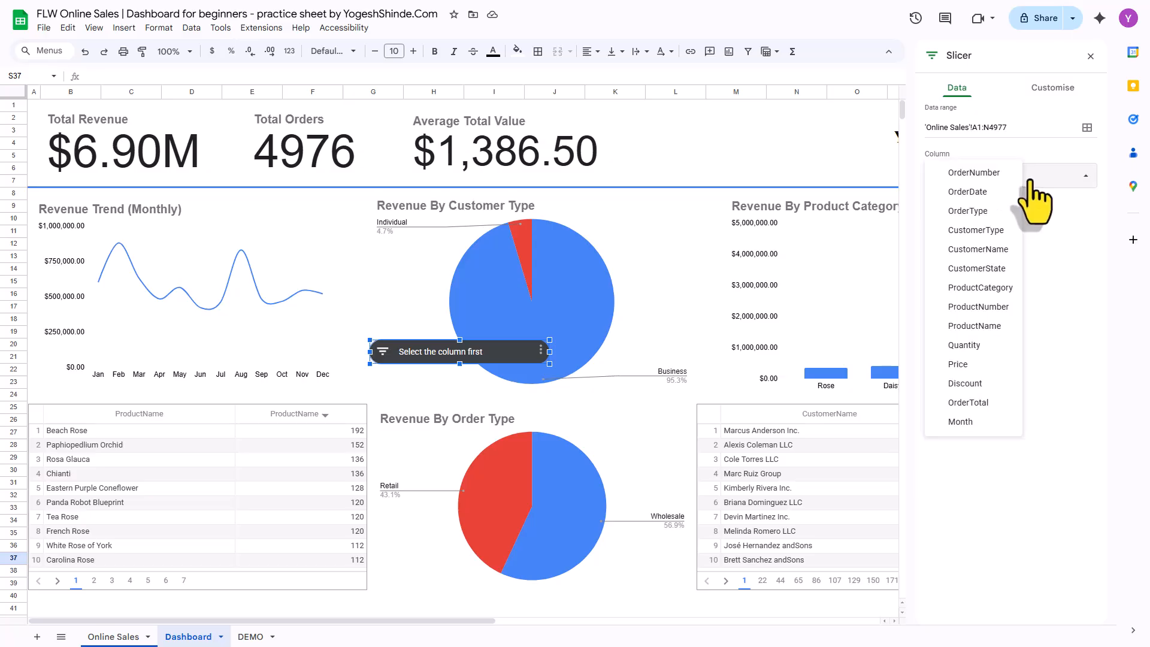
{"action": "left_click", "coordinate": [991, 269]}
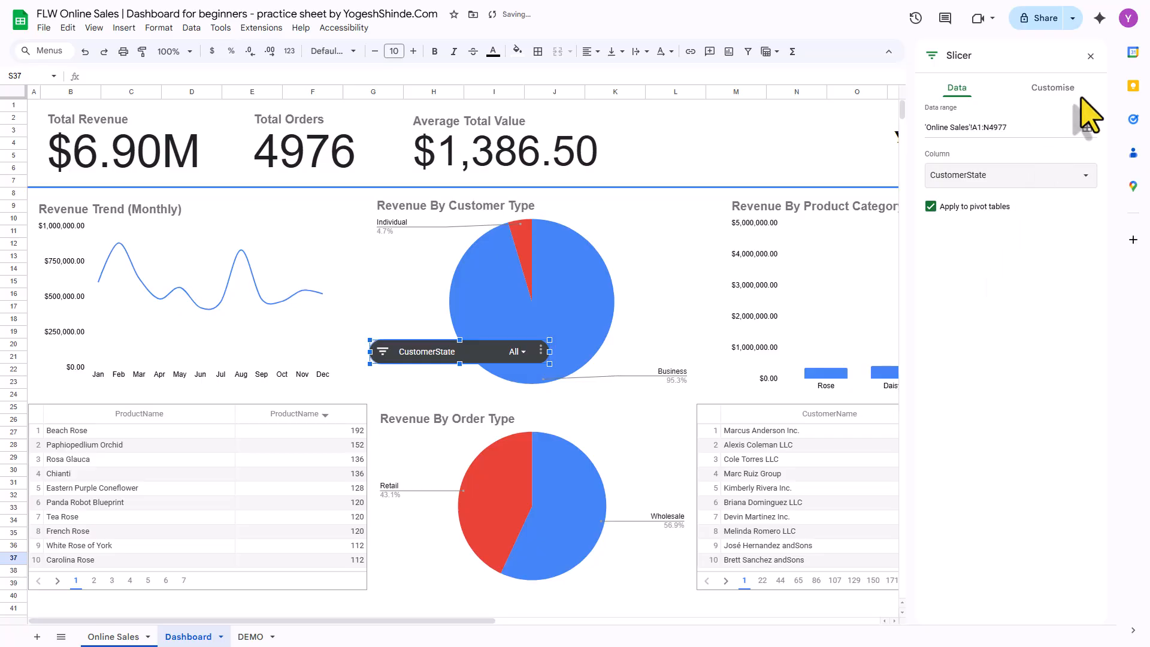
{"action": "left_click", "coordinate": [1091, 56]}
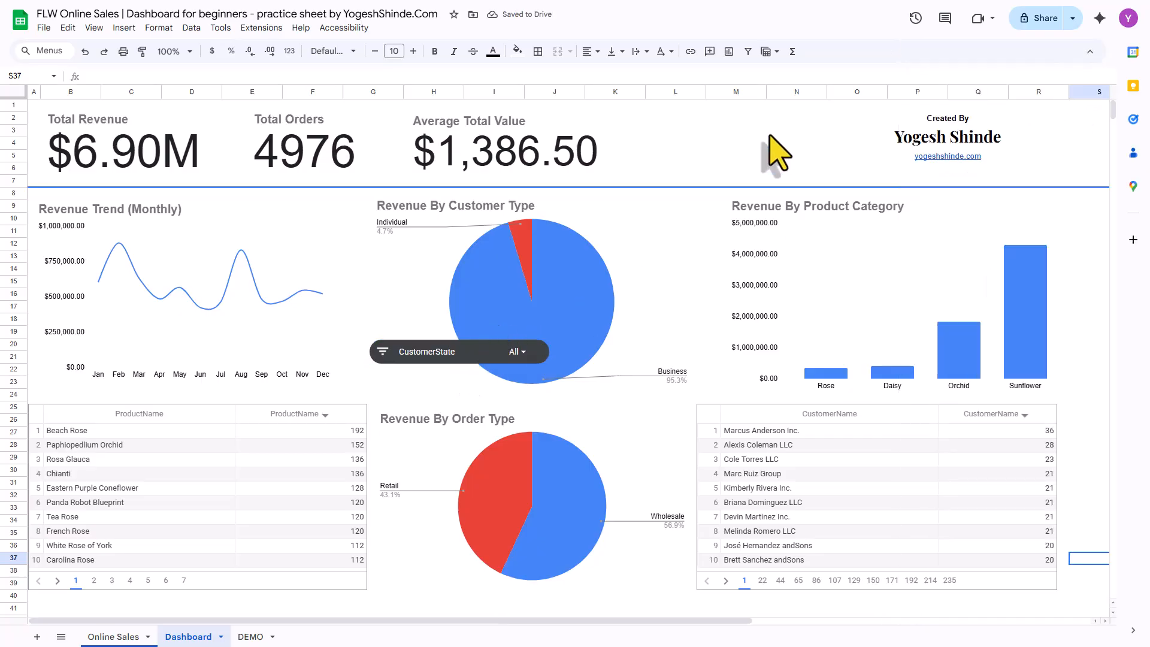
- Move the CustomerState slicer between the Average Total Value scorecard and the Created By block, enlarging it slightly
{"action": "left_click", "coordinate": [481, 358]}
{"action": "left_click_drag", "start_coordinate": [481, 358], "coordinate": [778, 148]}
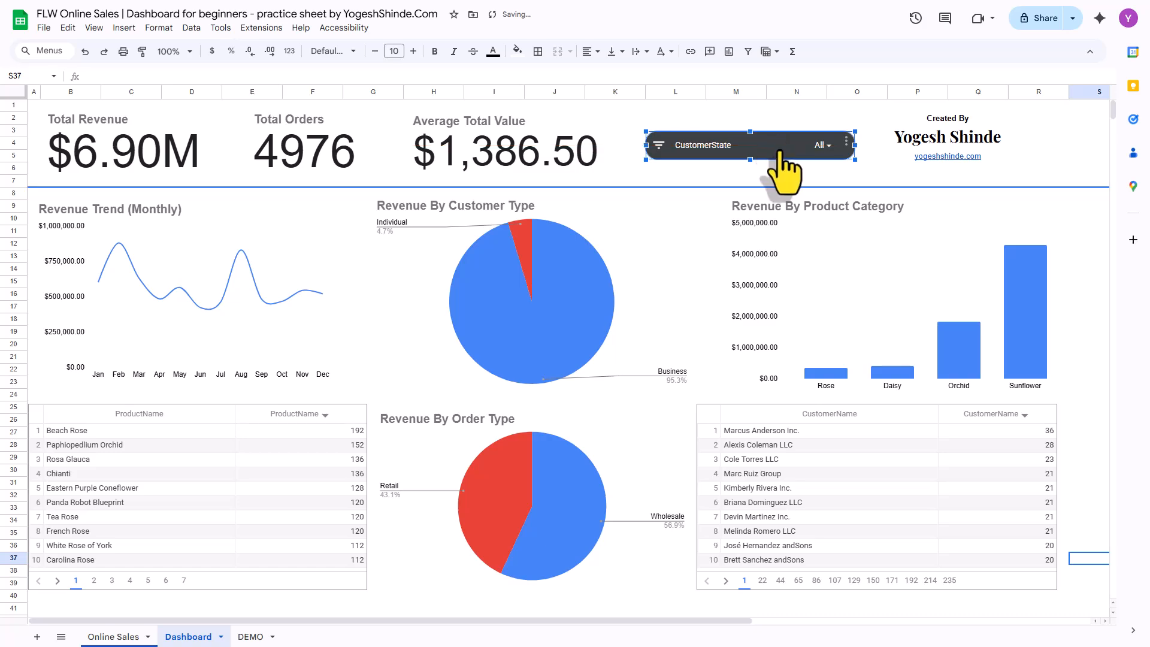
{"action": "left_click", "coordinate": [1044, 170]}
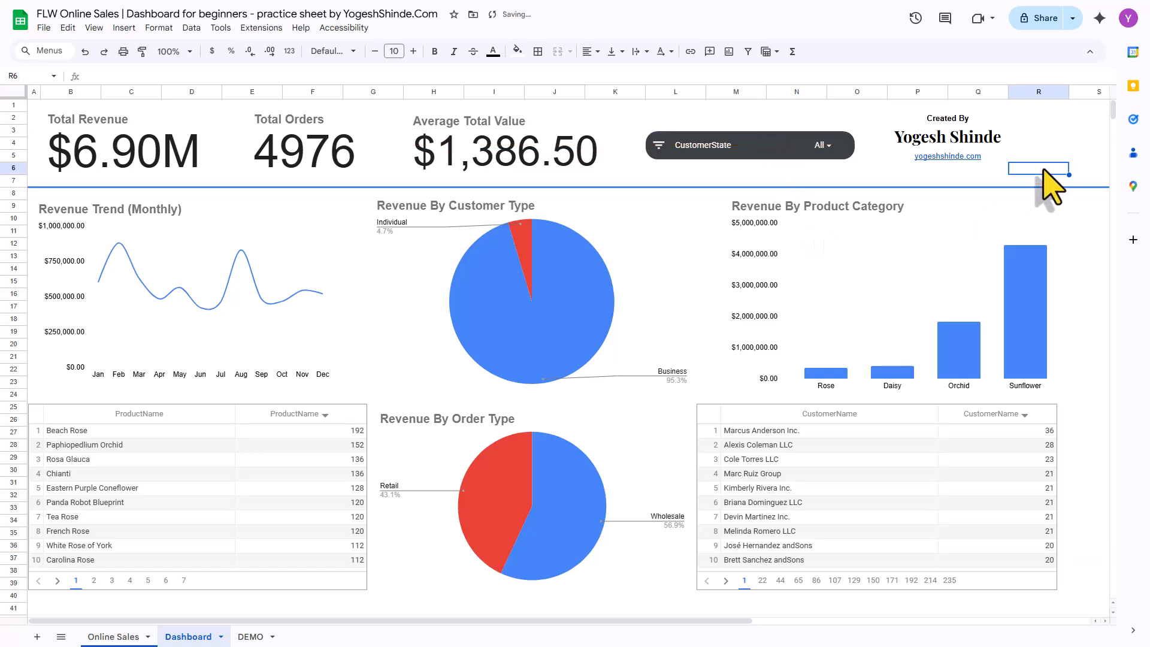
- Clear the CustomerState slicer's selection and filter the Dashboard by Alabama only
{"action": "left_click", "coordinate": [743, 154]}
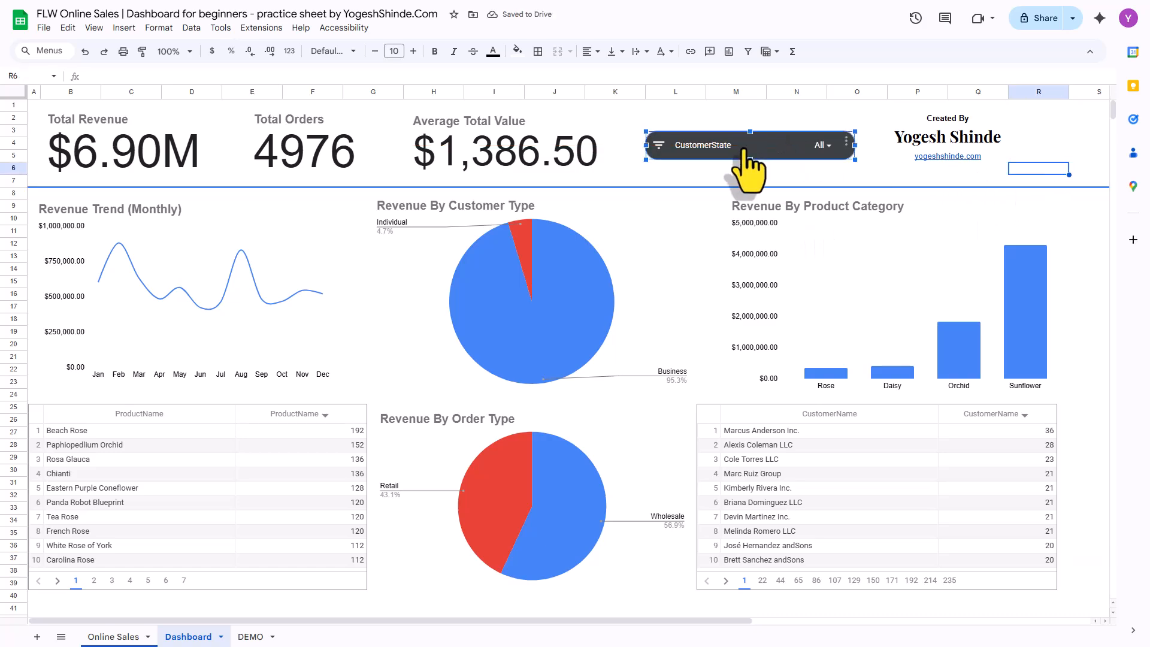
{"action": "left_click", "coordinate": [668, 151]}
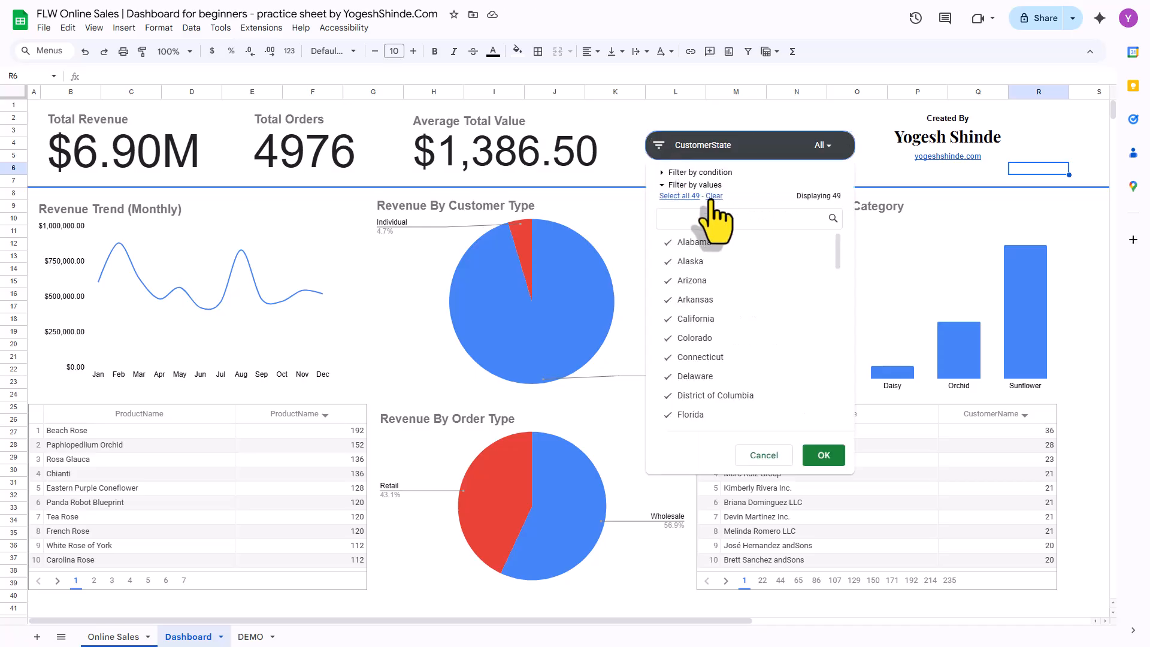
{"action": "left_click", "coordinate": [694, 242]}
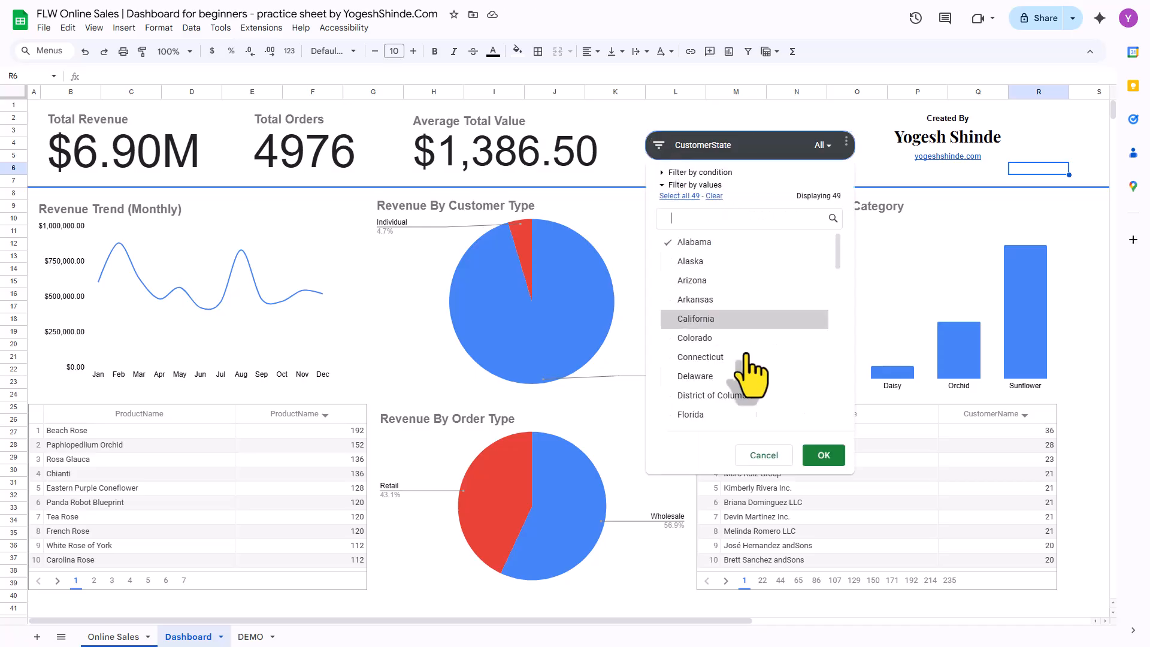
{"action": "left_click", "coordinate": [823, 457]}
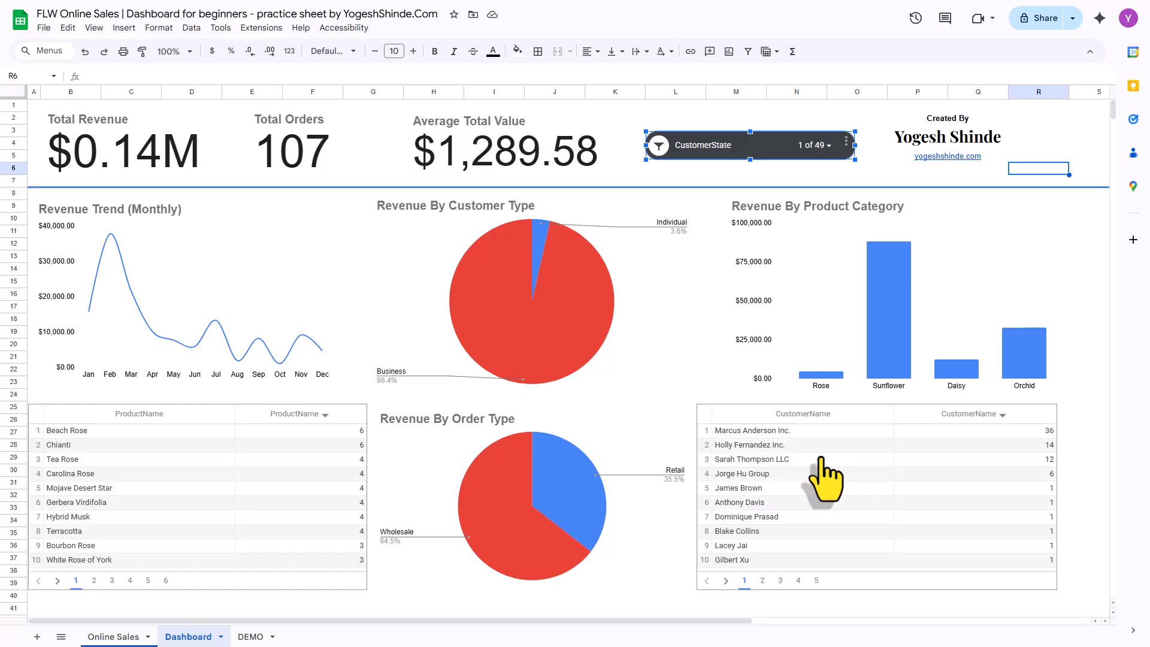
- Switch the CustomerState slicer from Alabama to Arizona and apply the filter
{"action": "left_click", "coordinate": [665, 149]}
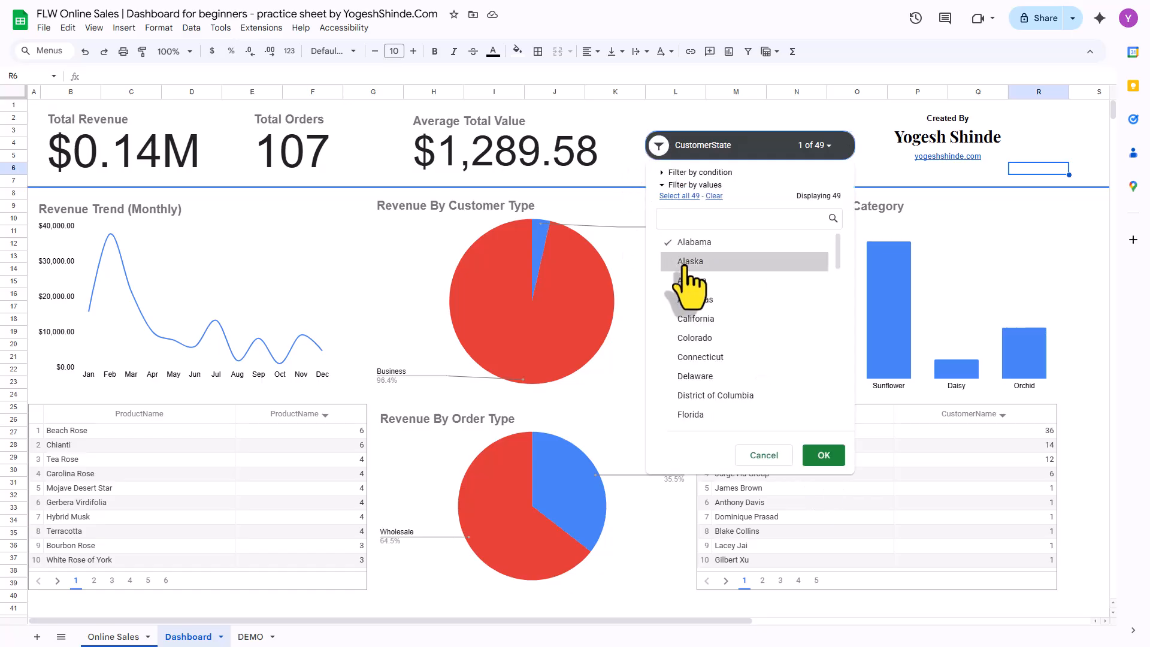
{"action": "left_click", "coordinate": [692, 281]}
{"action": "left_click", "coordinate": [696, 243]}
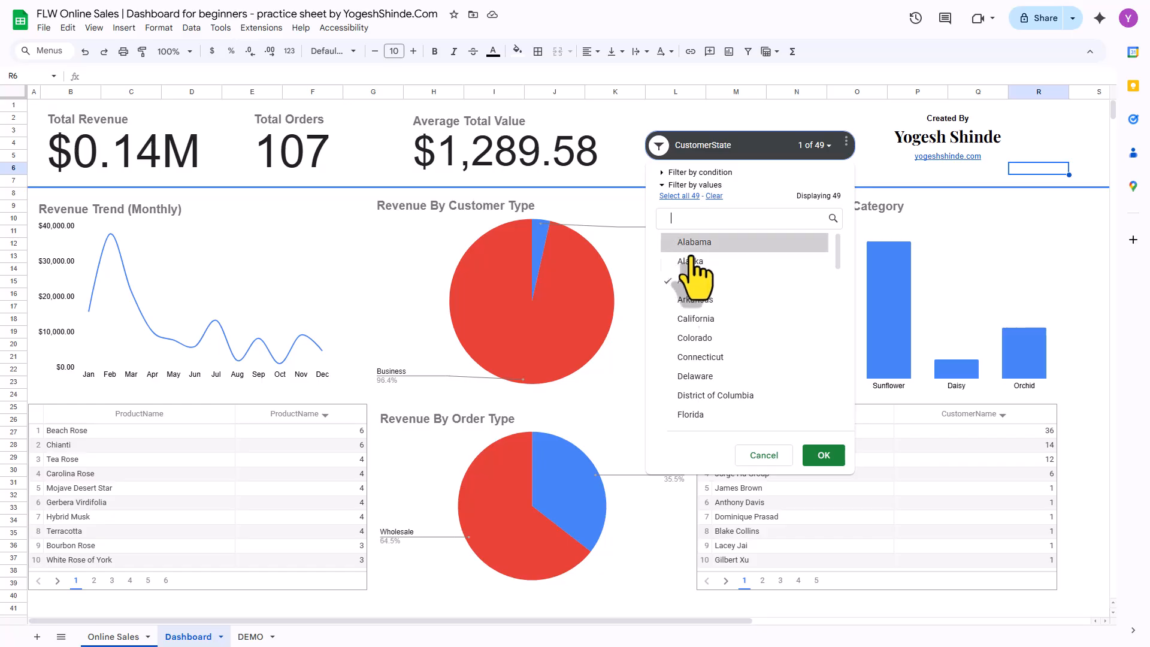
{"action": "left_click", "coordinate": [822, 457]}
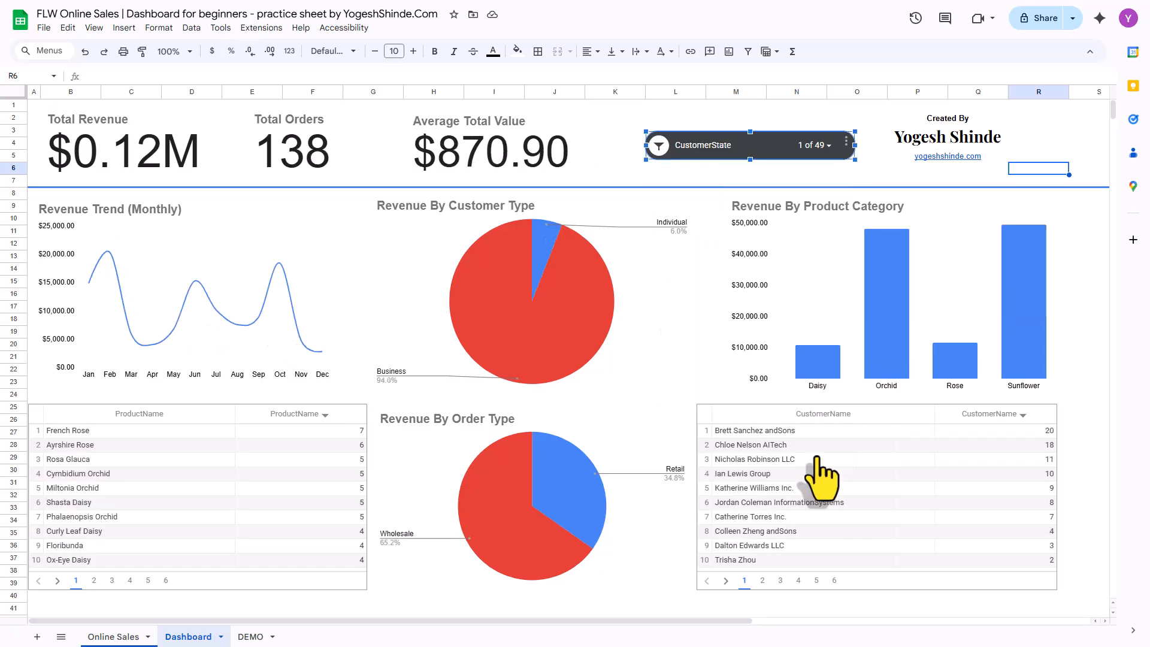
- Add more states to the CustomerState slicer's selection, including Texas and Washington, and apply the filter
{"action": "left_click", "coordinate": [707, 157]}
{"action": "left_click_drag", "start_coordinate": [842, 239], "coordinate": [839, 411]}
{"action": "left_click", "coordinate": [697, 300]}
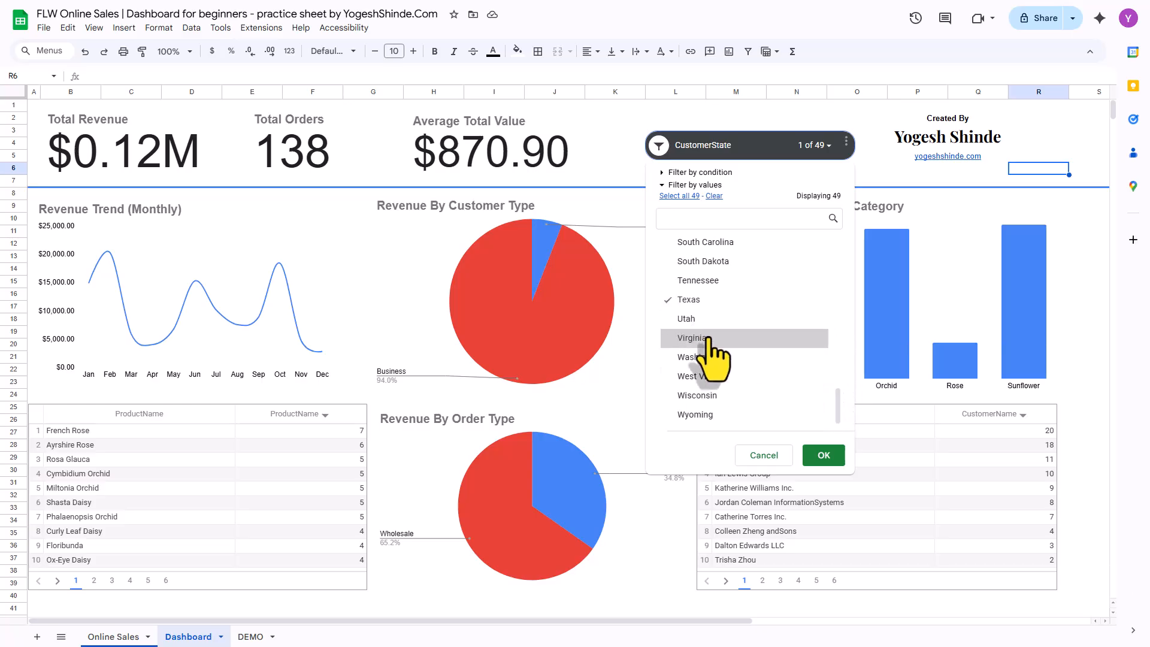
{"action": "left_click", "coordinate": [717, 358]}
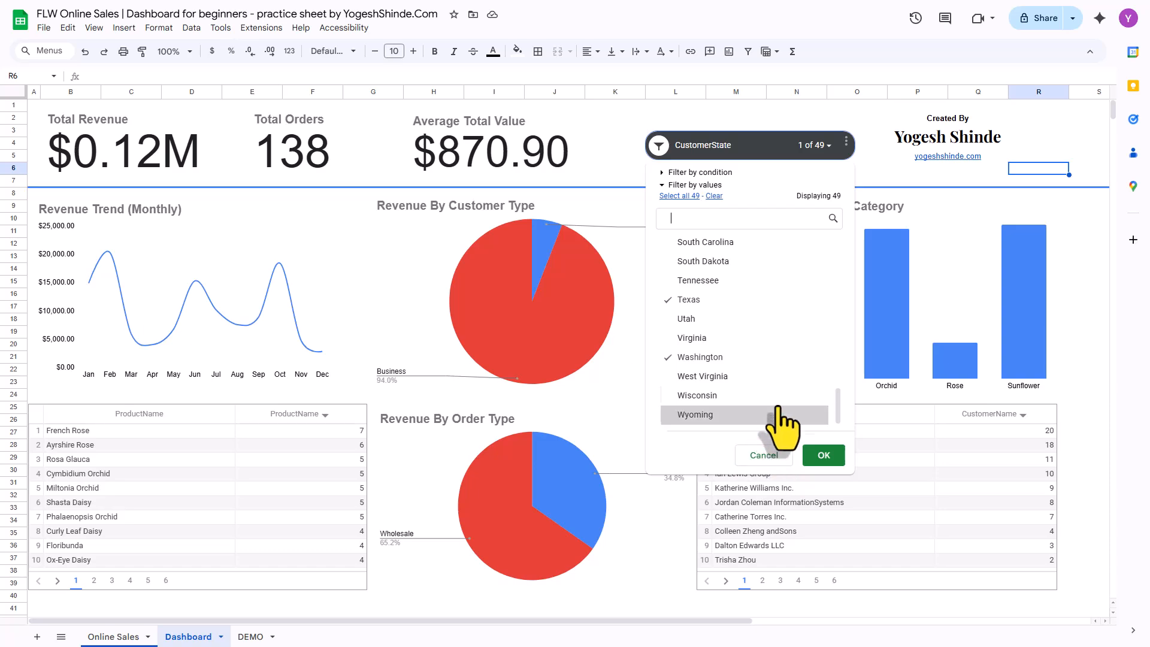
{"action": "left_click_drag", "start_coordinate": [837, 406], "coordinate": [837, 390]}
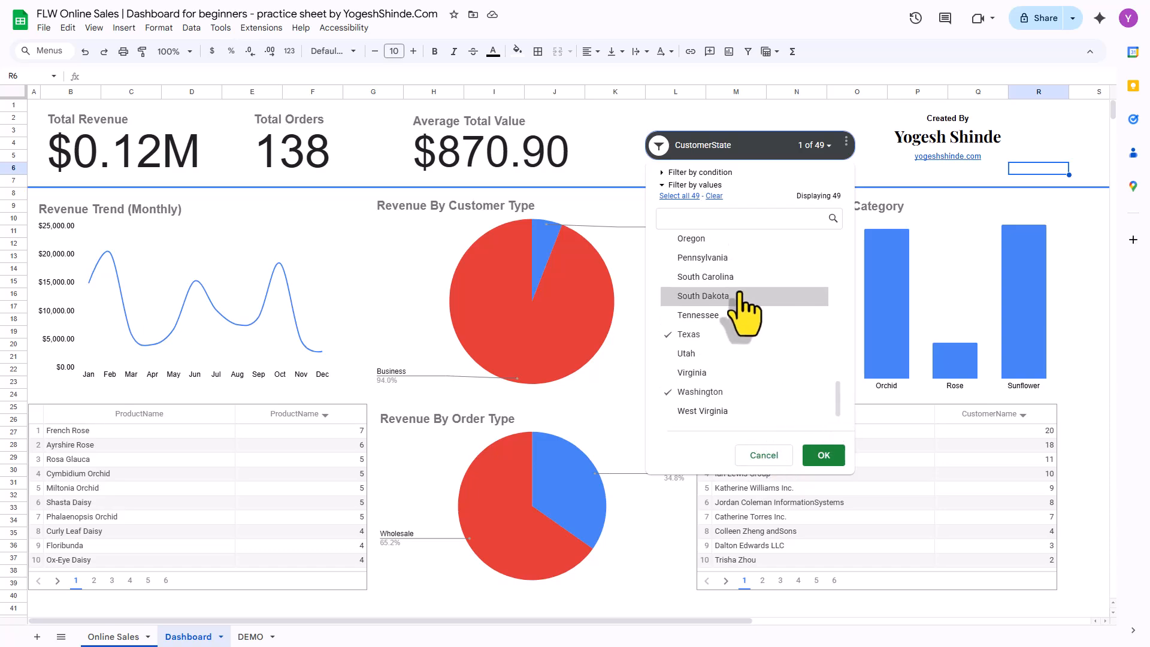
{"action": "left_click", "coordinate": [822, 456]}
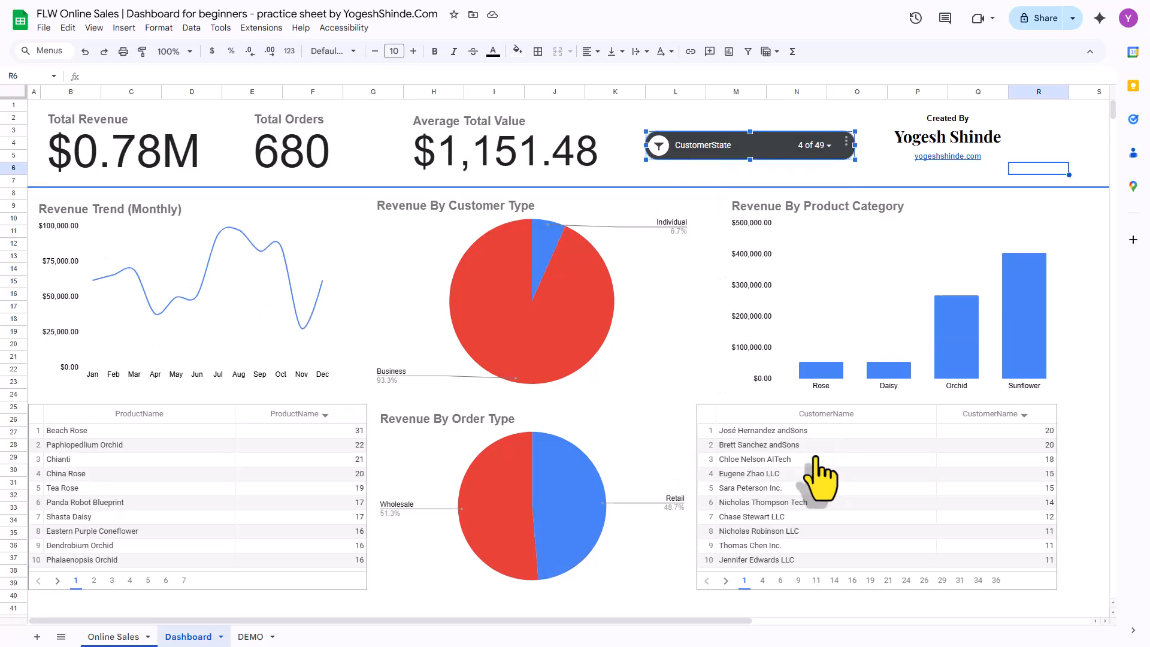